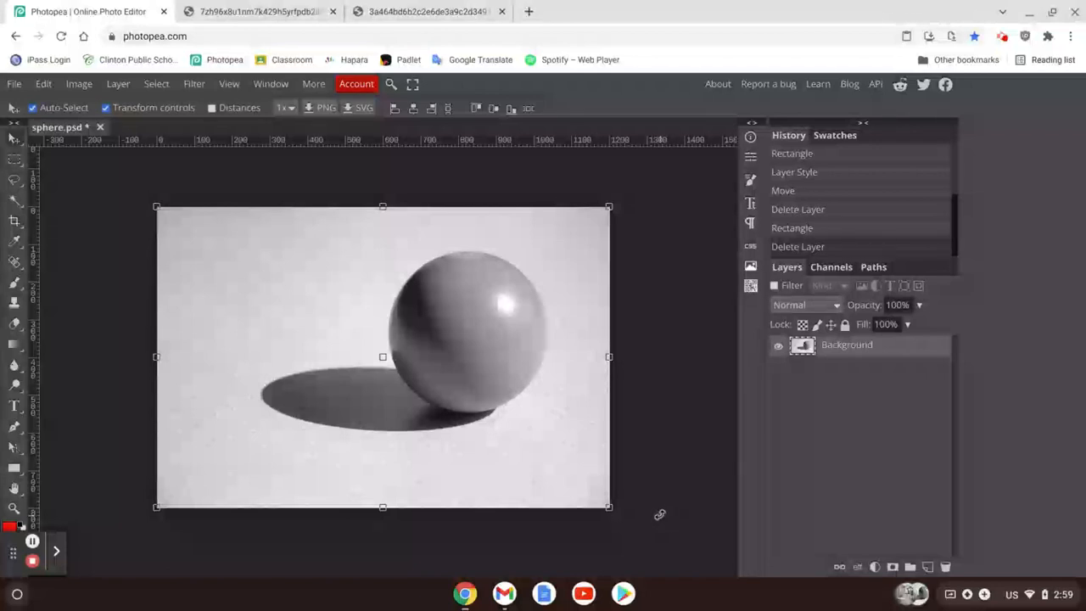
Review the value scale and the labelled sphere shading reference, and return to the sphere image.
click(280, 9)
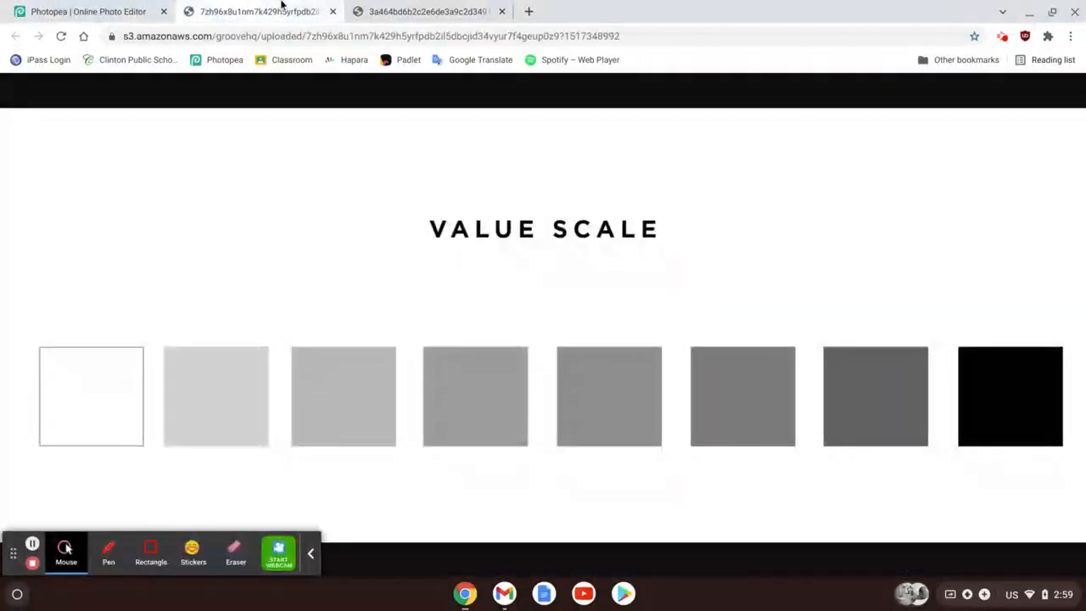
click(393, 8)
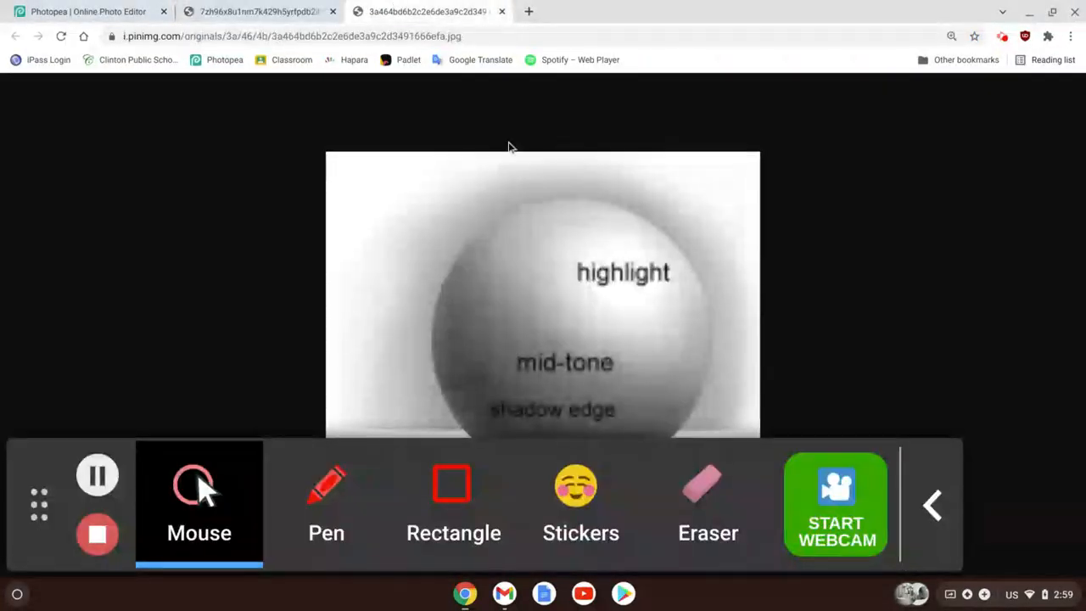
click(930, 522)
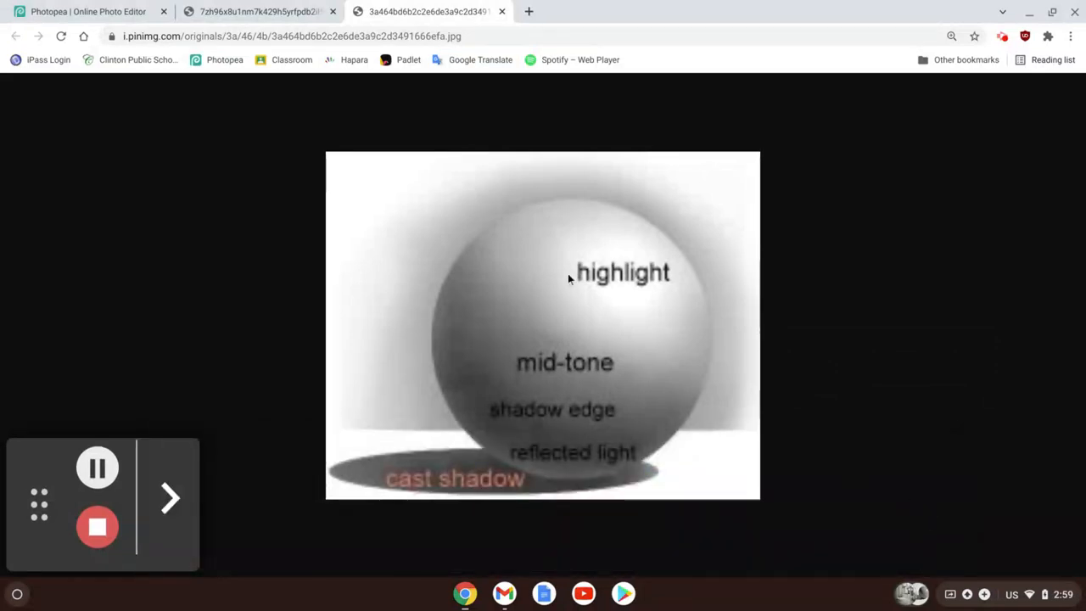
click(94, 11)
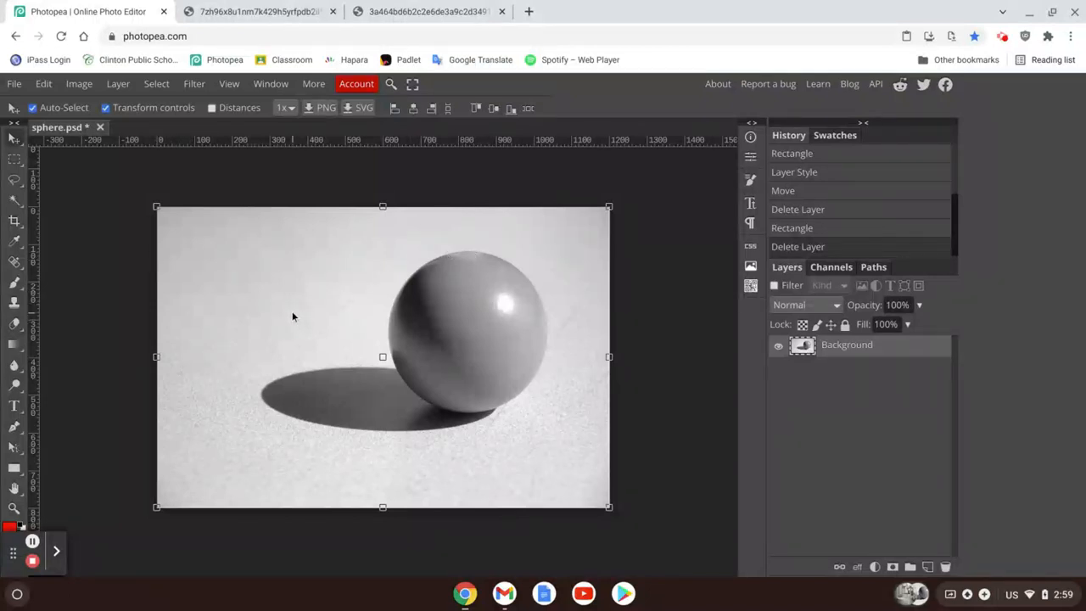
Draw a rectangle shape near the lower-right corner of the sphere image, below the ball.
click(14, 469)
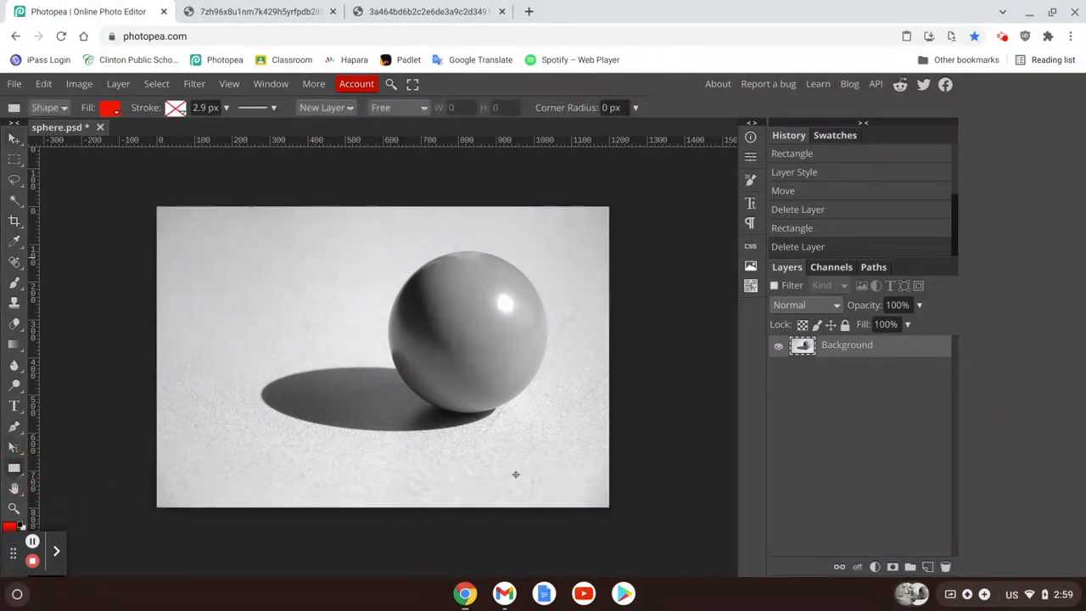
click(490, 441)
drag(505, 449, 572, 498)
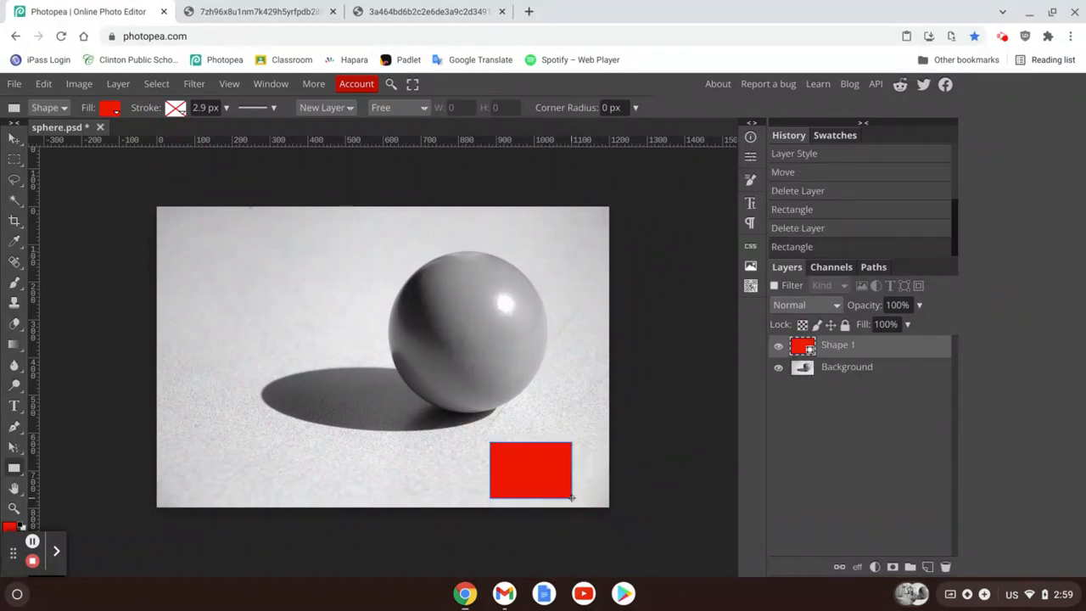
Set the rectangle's fill to the very dark teal 032d34 and dismiss the save reminder.
click(110, 109)
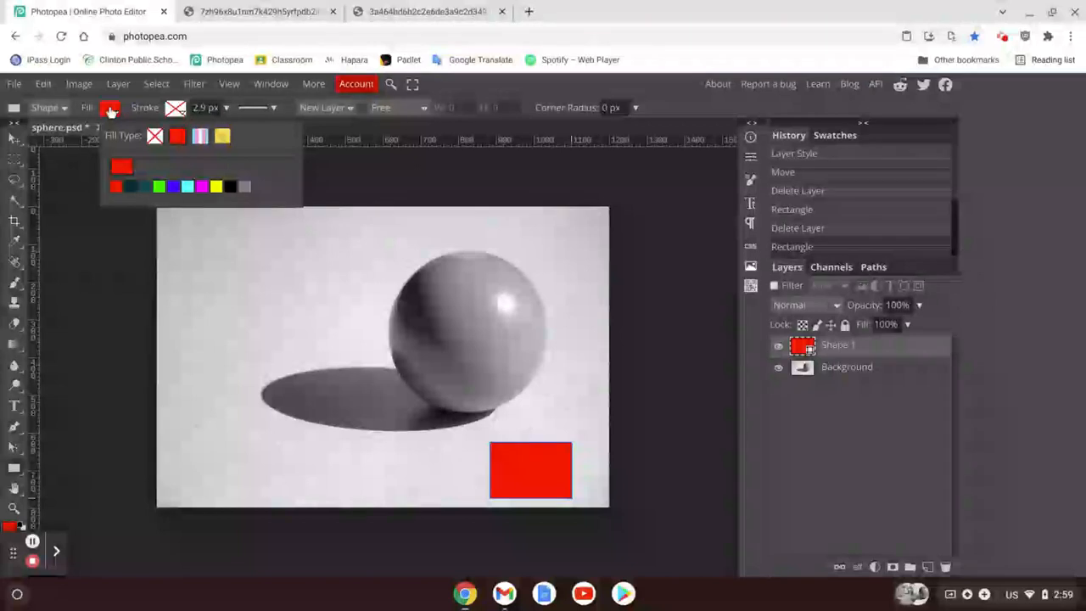
click(121, 166)
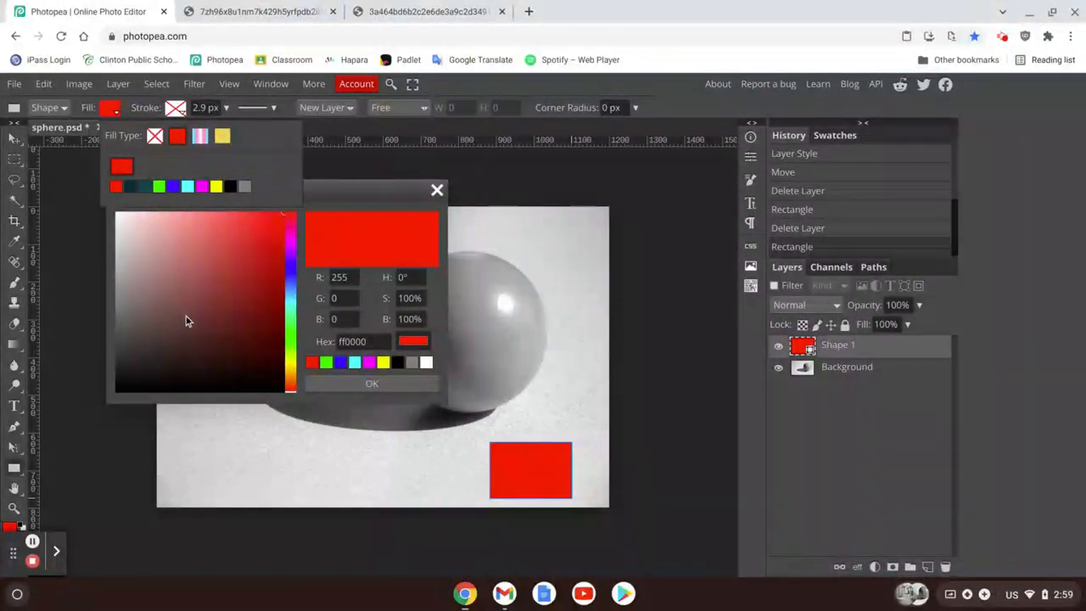
click(294, 301)
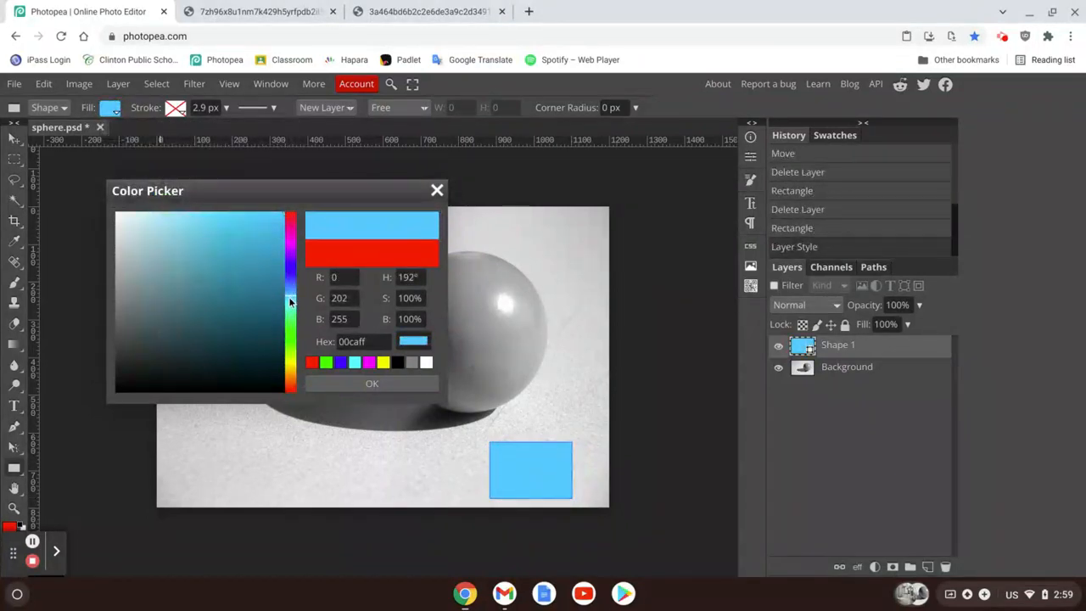
drag(291, 302, 292, 304)
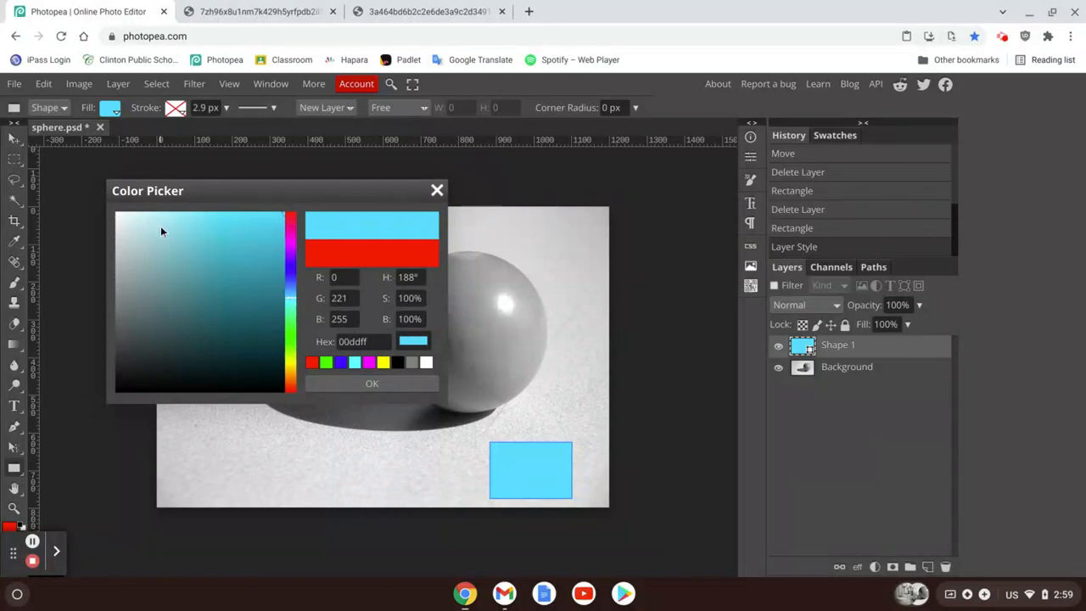
click(275, 359)
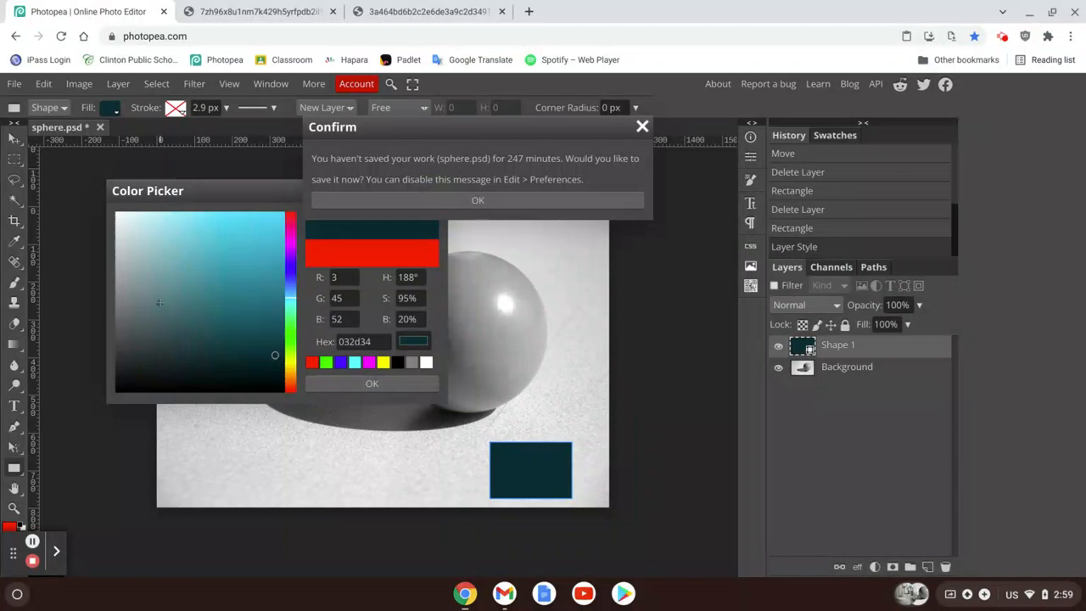
click(643, 127)
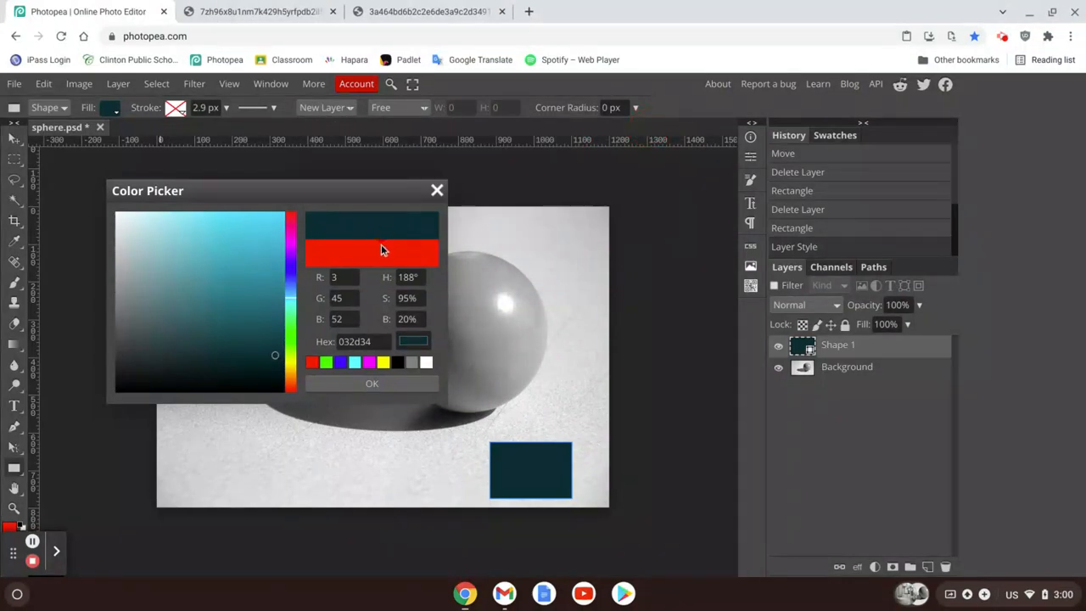
click(347, 385)
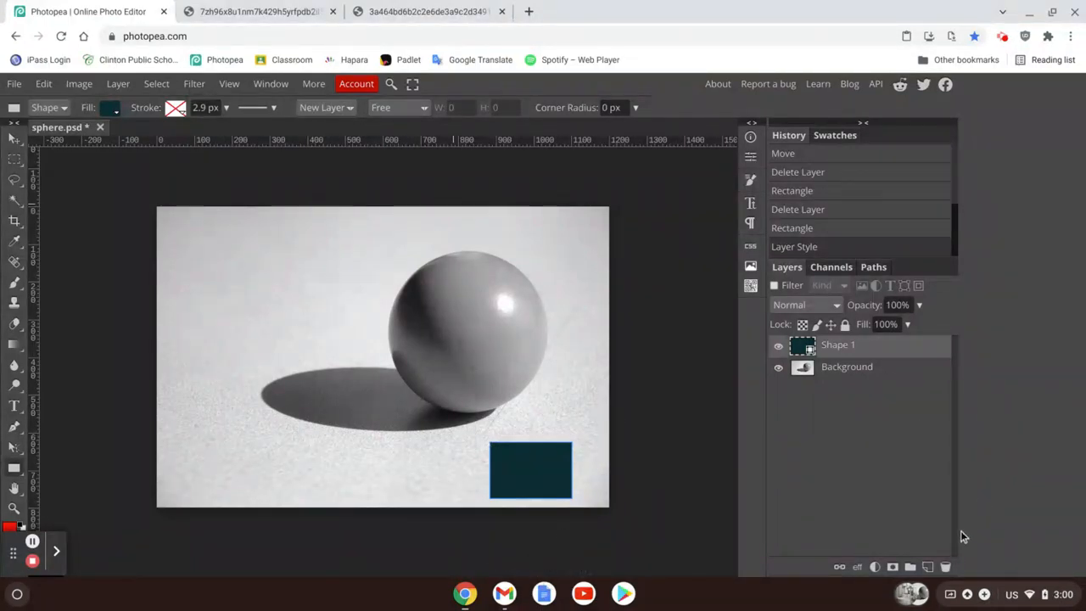
On a new layer, draw a second rectangle to the left of the darkest swatch and fill it with dark teal 184e57.
click(928, 566)
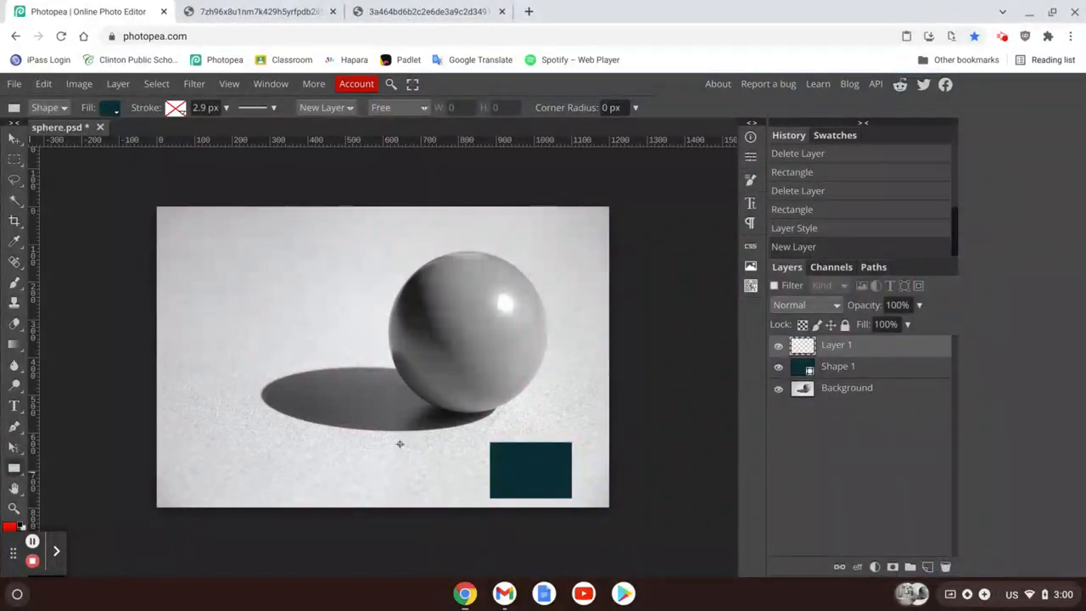
drag(417, 448, 481, 501)
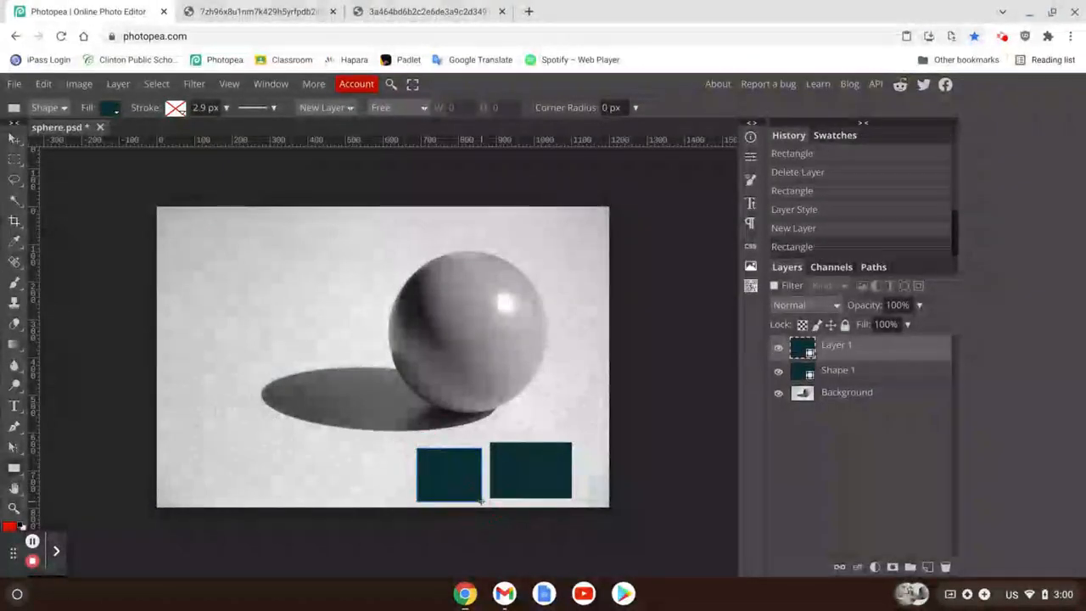
click(113, 109)
click(122, 166)
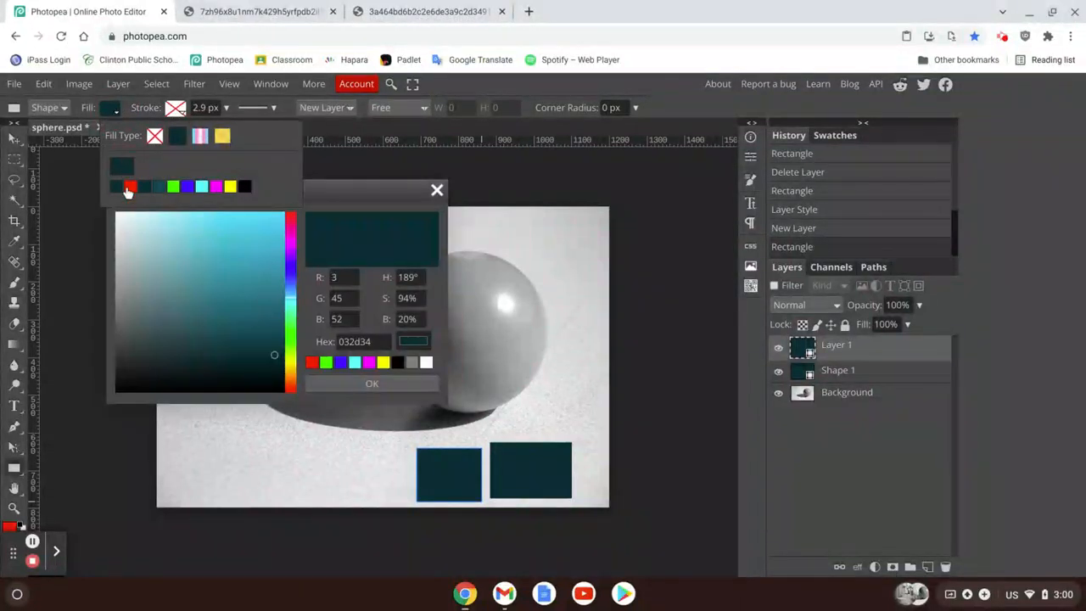
click(242, 336)
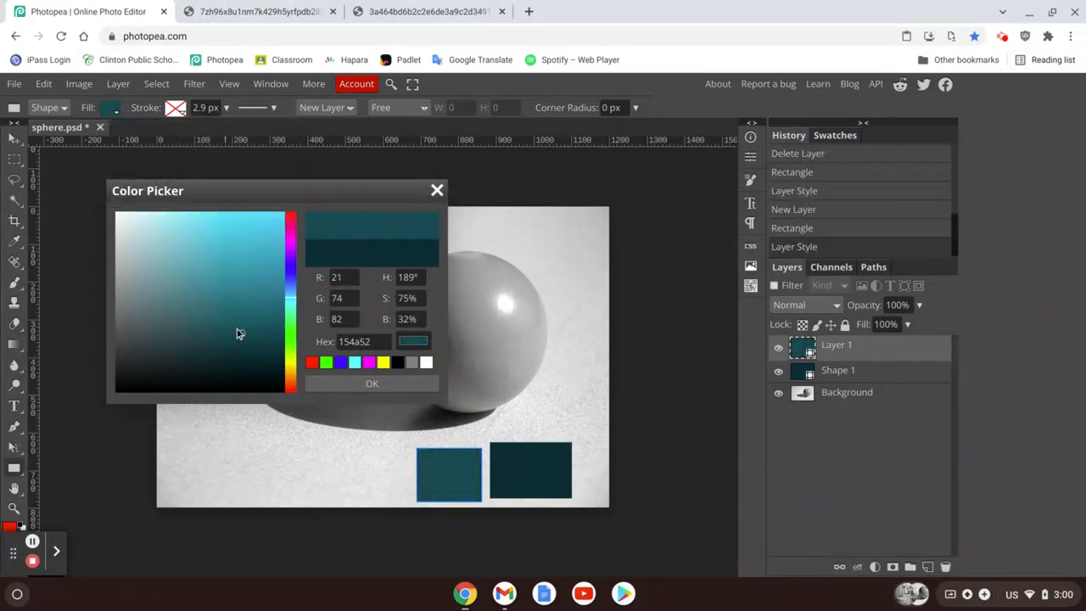
click(237, 331)
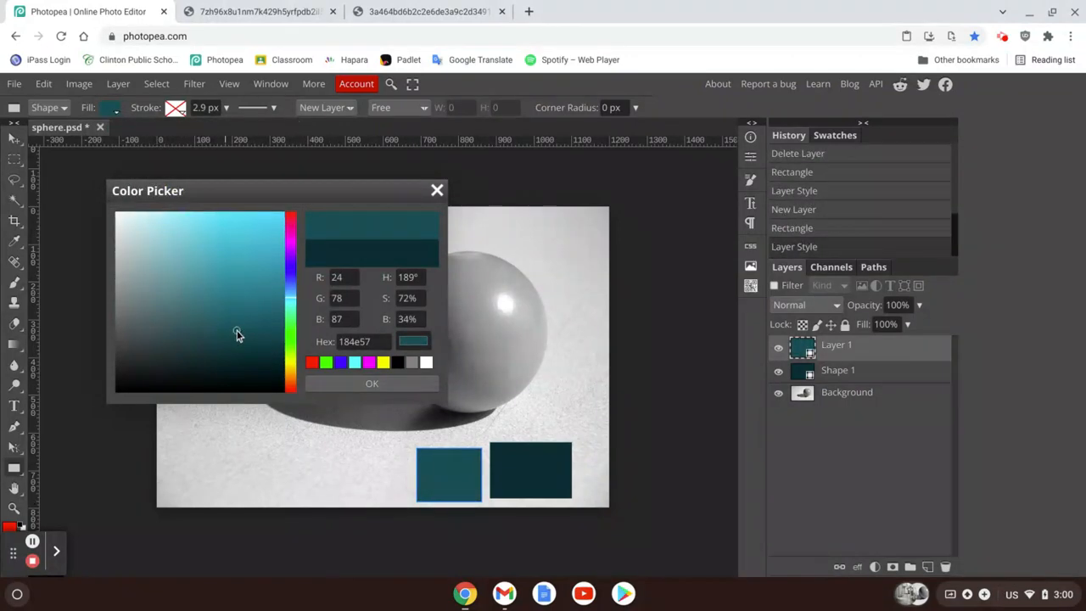
click(353, 385)
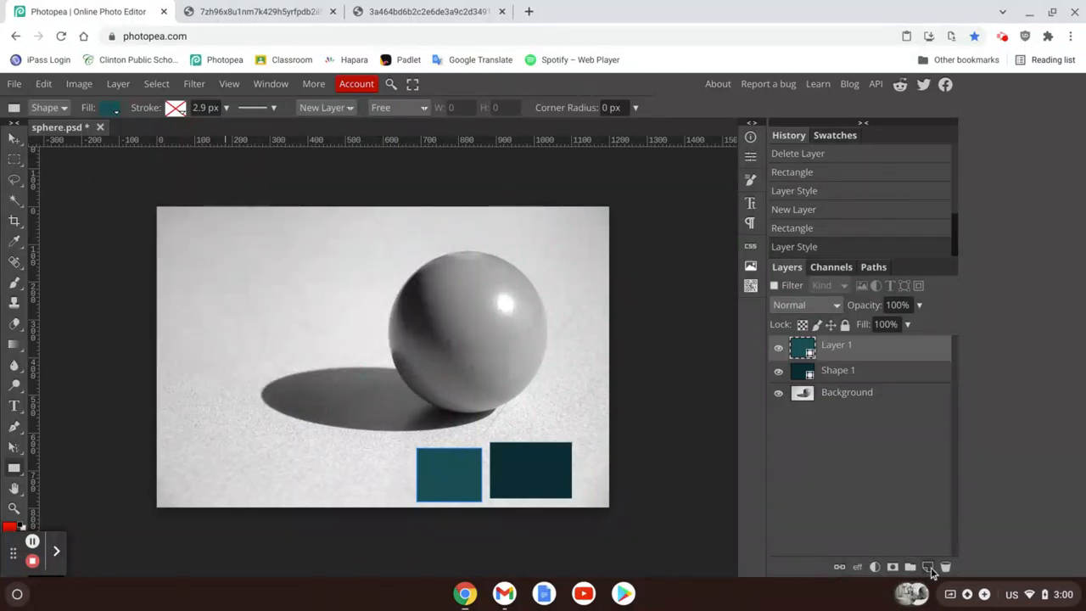
On another new layer, draw a third rectangle to the left of the second swatch and fill it with mid teal 43767e.
click(928, 567)
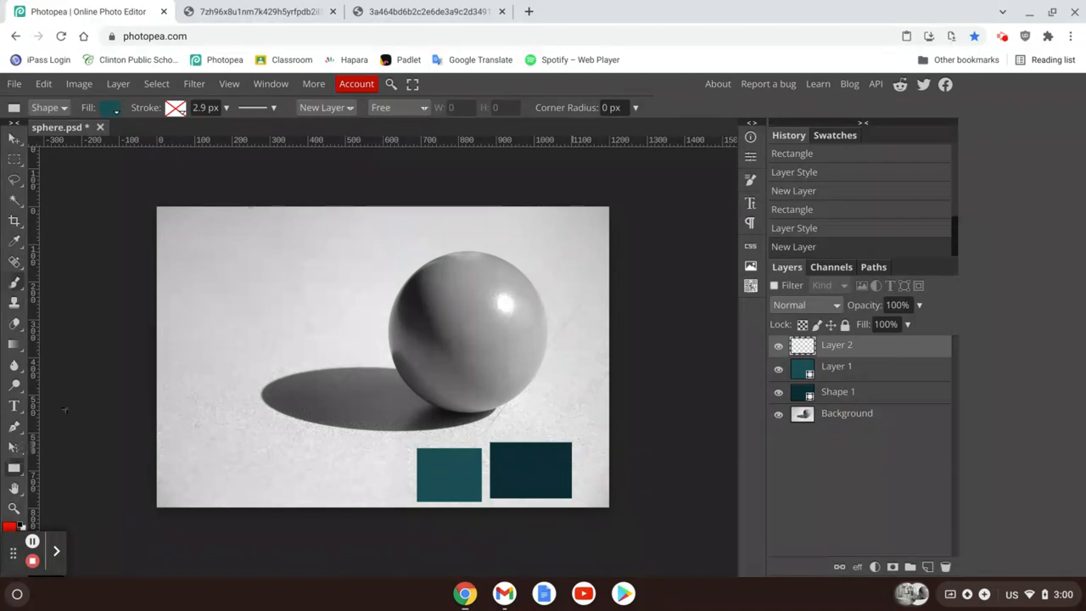
drag(342, 445, 407, 500)
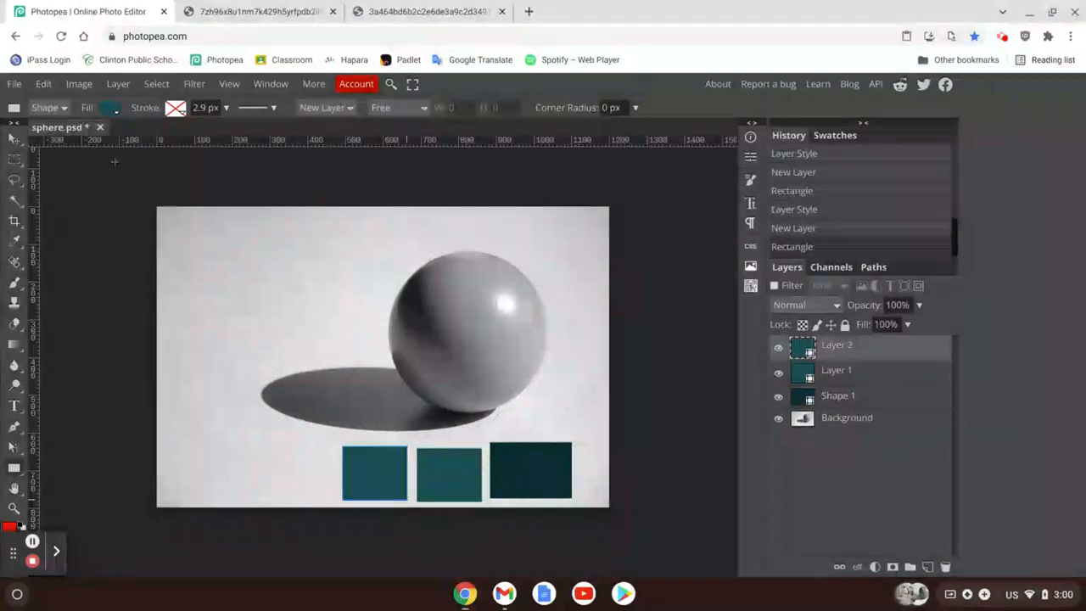
click(111, 107)
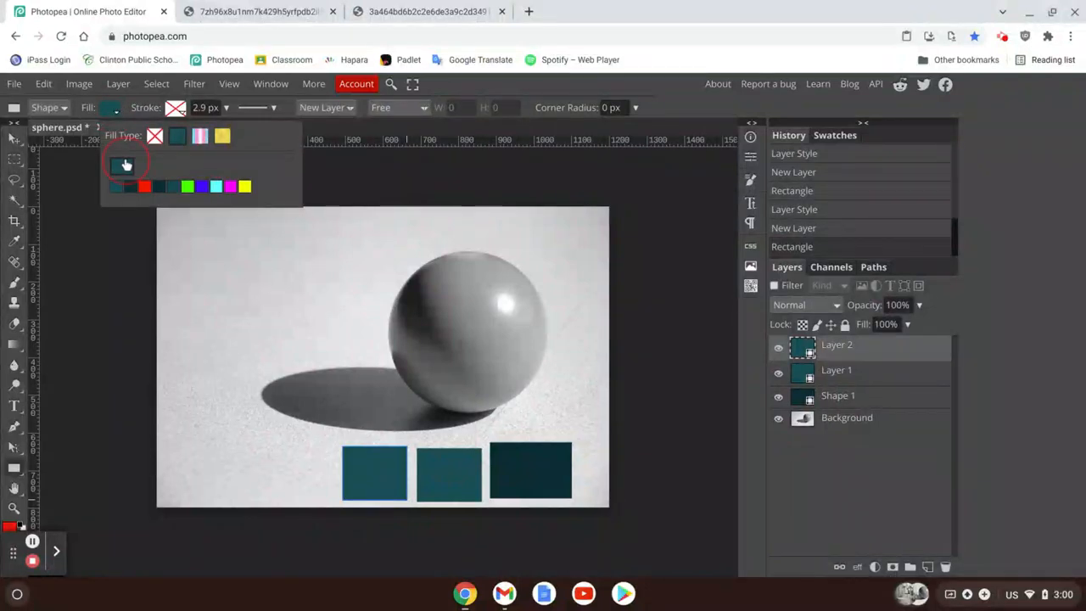
click(124, 166)
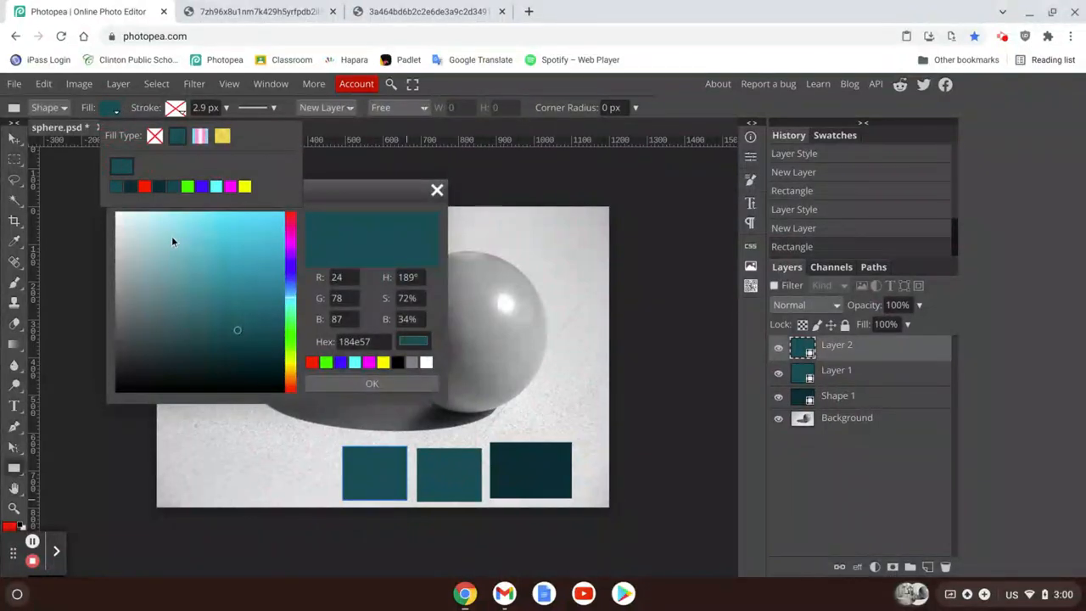
click(205, 316)
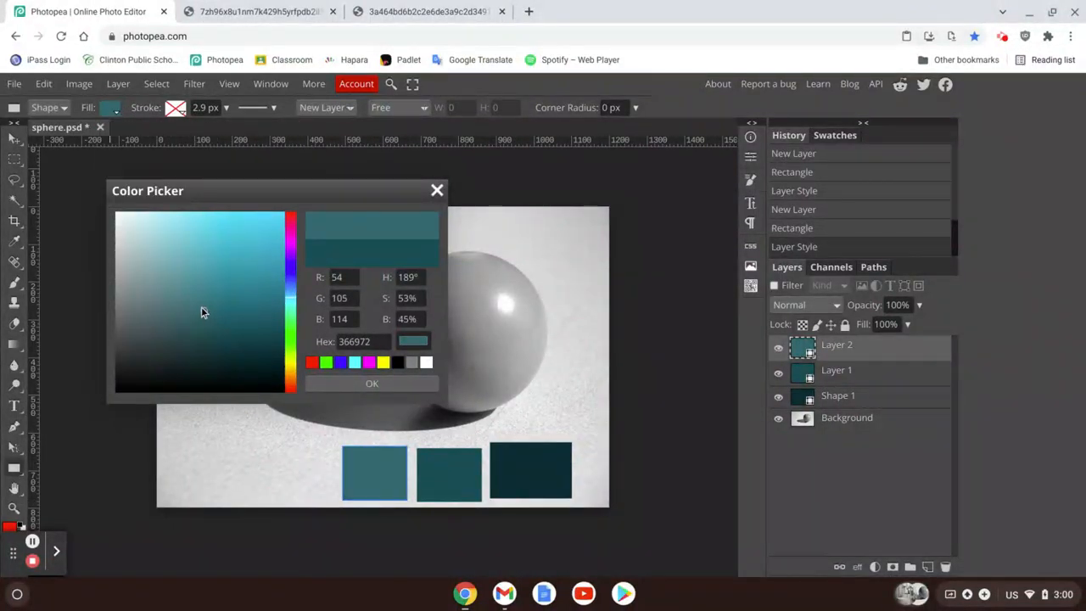
click(195, 302)
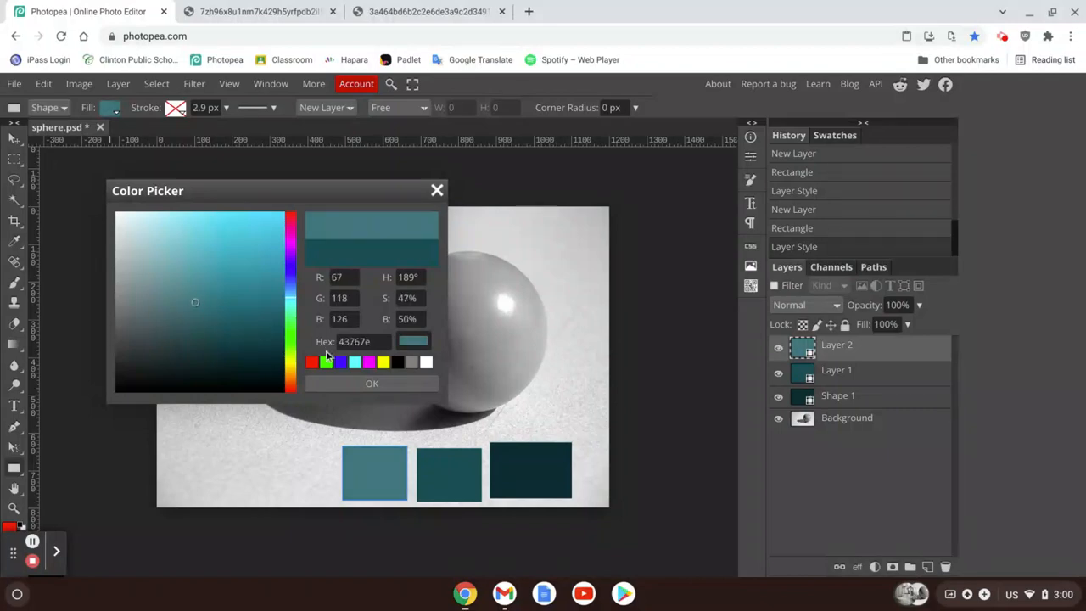
click(338, 383)
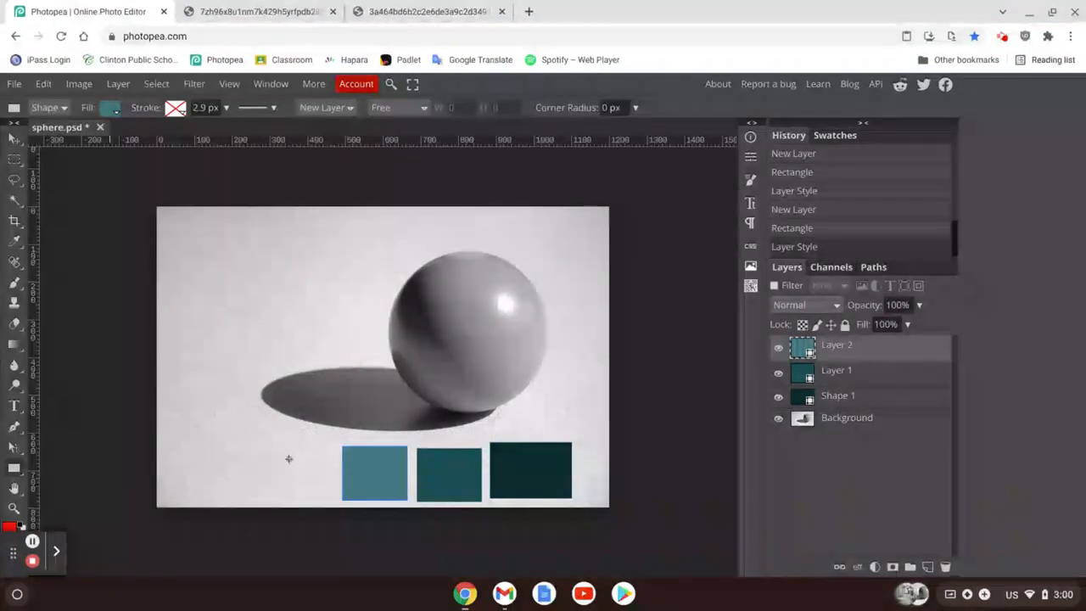
Draw a fourth rectangle to the left of the third swatch and fill it with the lighter teal 6c9aa2.
drag(281, 446, 336, 502)
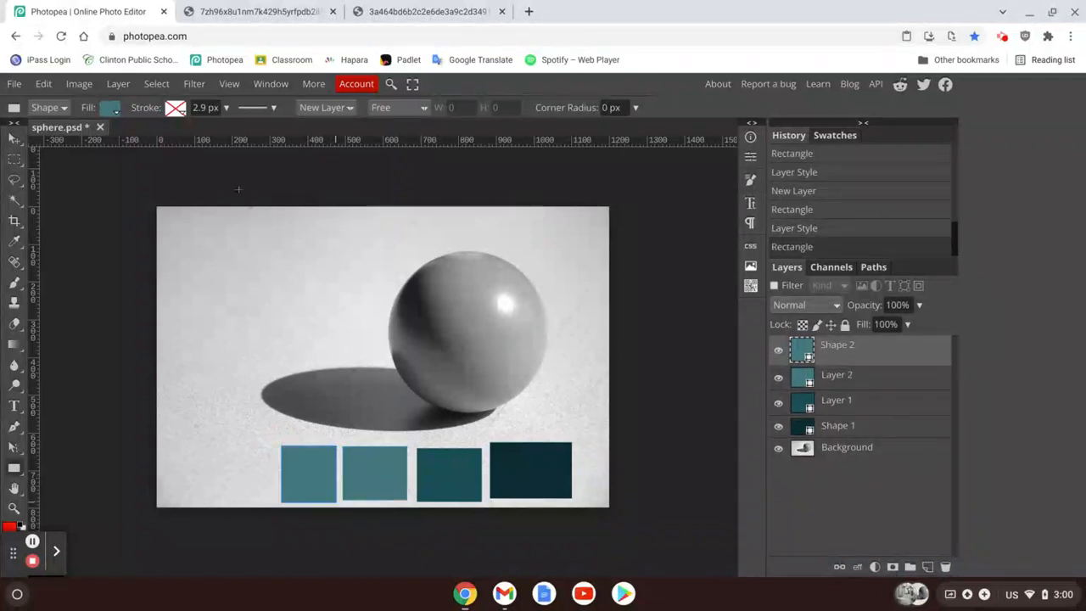
click(109, 108)
click(123, 170)
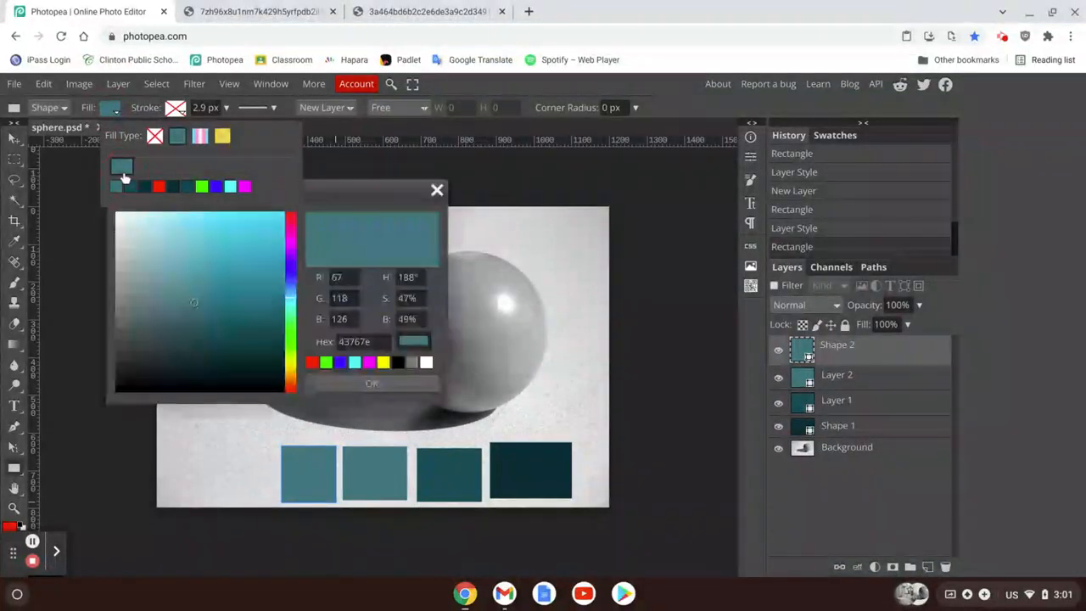
click(175, 281)
click(172, 279)
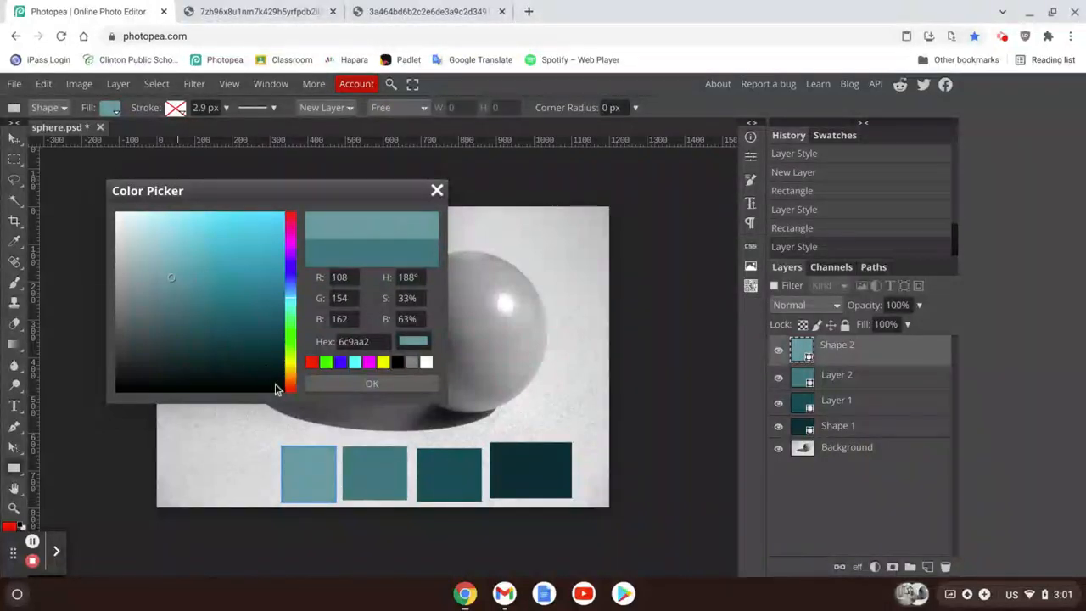
click(318, 383)
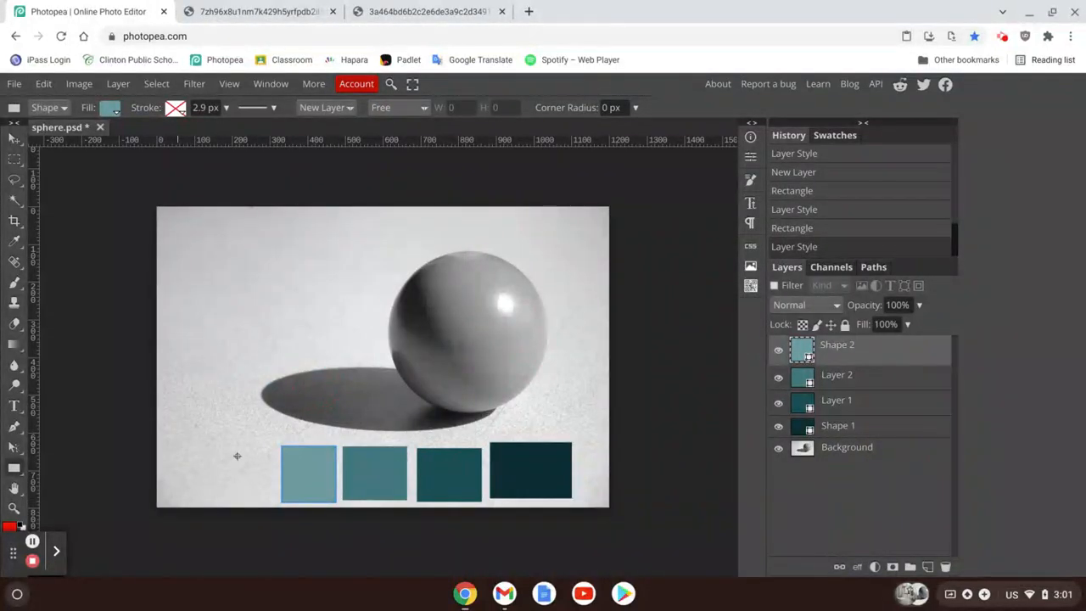
Draw a fifth rectangle to the left of the fourth swatch and fill it with pale teal 93b8bf.
drag(227, 447, 276, 503)
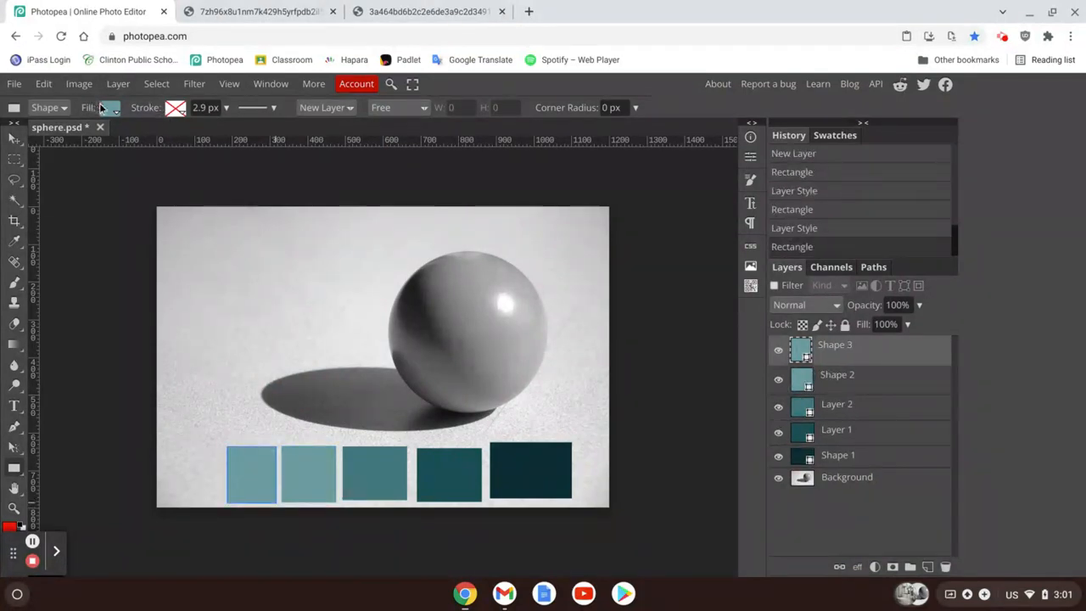
click(108, 108)
click(123, 166)
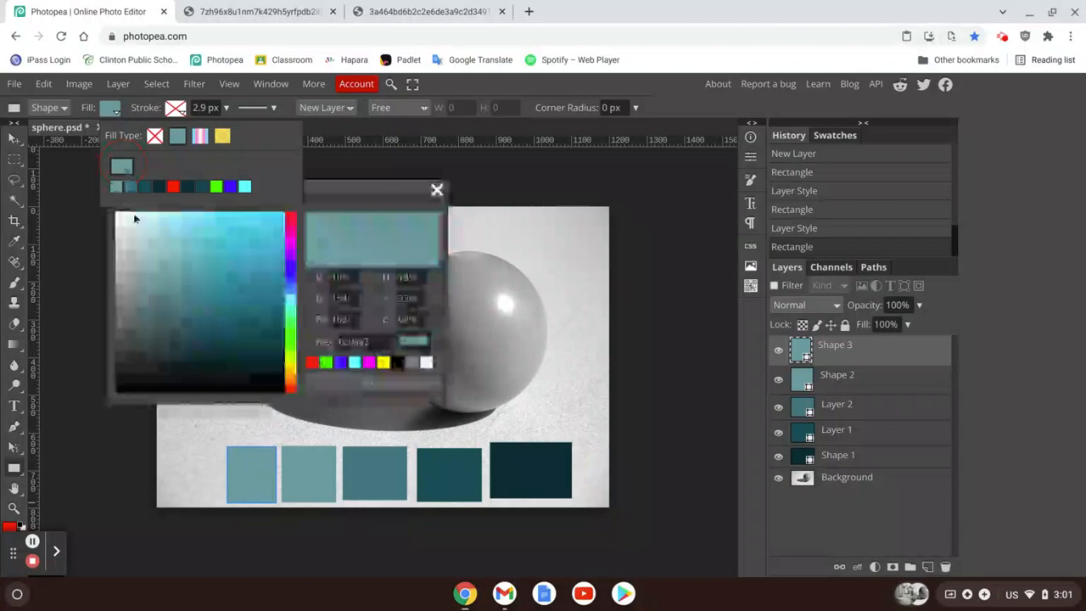
click(153, 255)
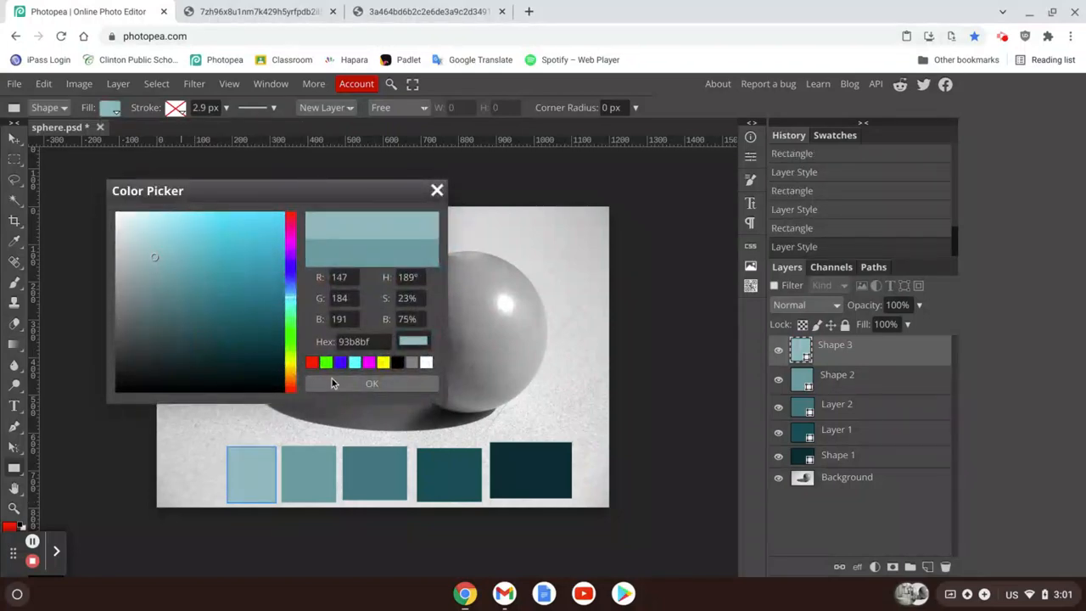
click(332, 380)
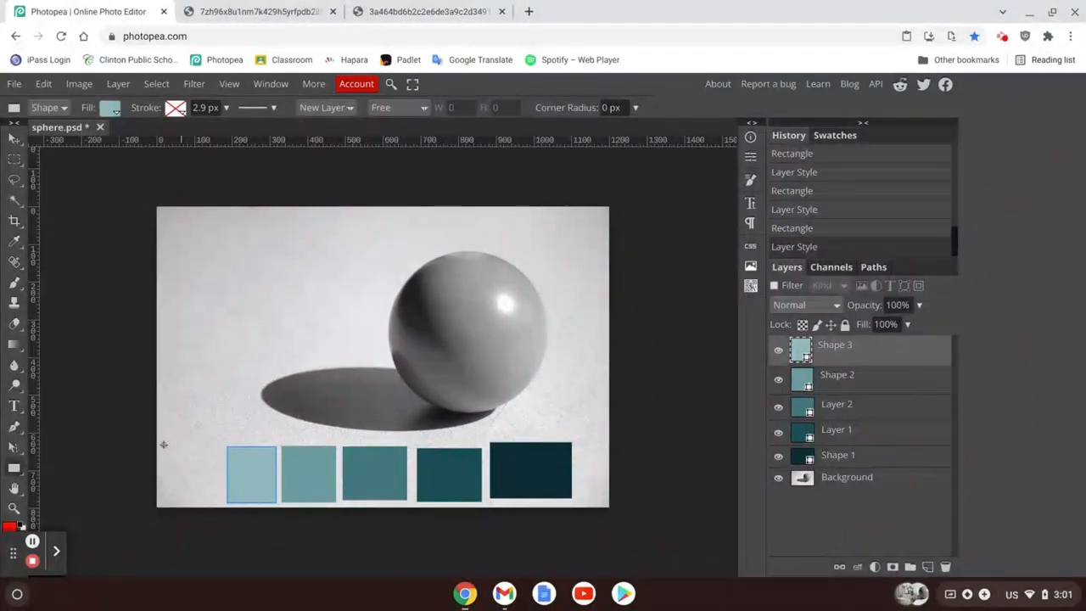
Draw a sixth rectangle to the left of the fifth swatch and fill it with very pale teal d3e4e7.
drag(164, 444, 217, 502)
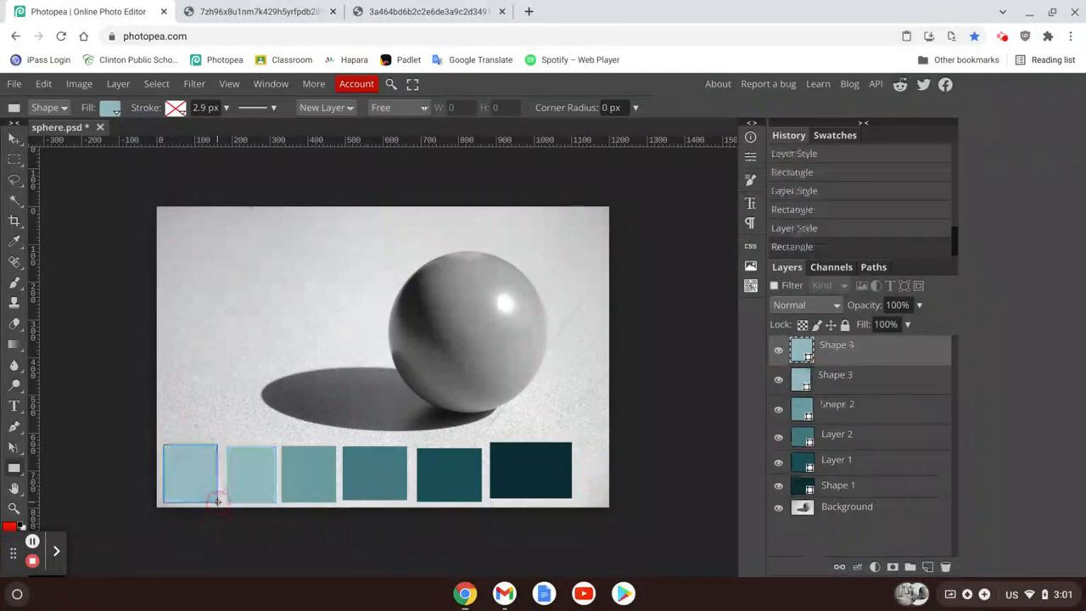
click(116, 111)
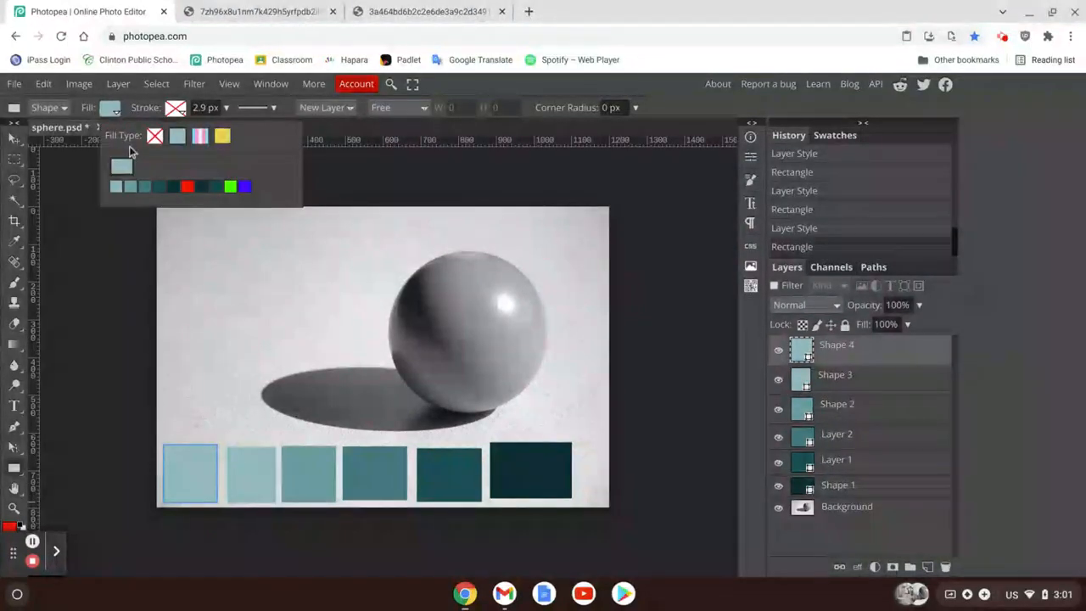
click(123, 168)
click(132, 232)
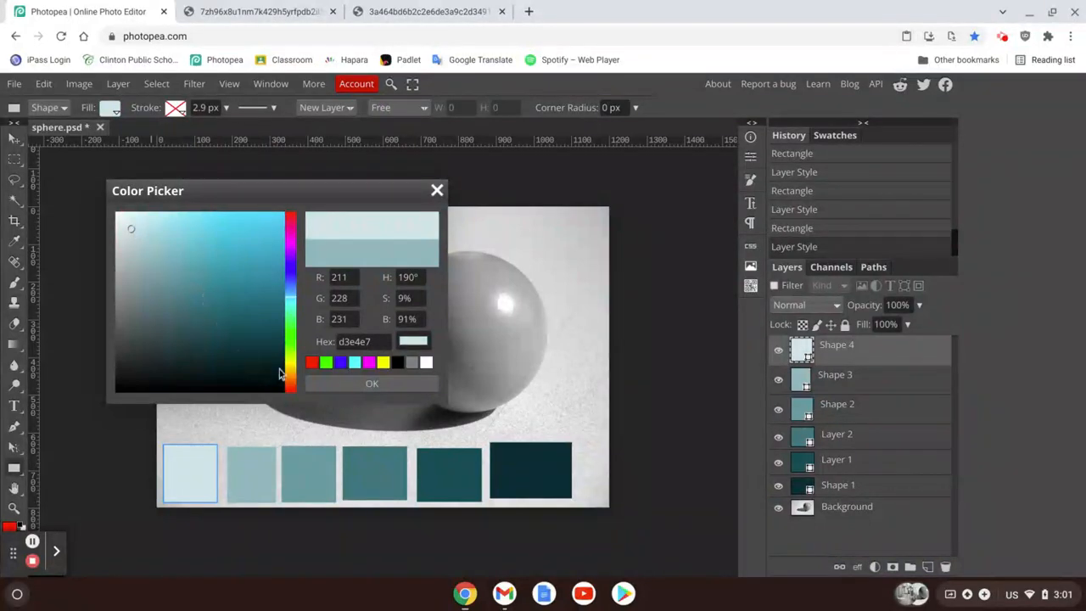
click(356, 382)
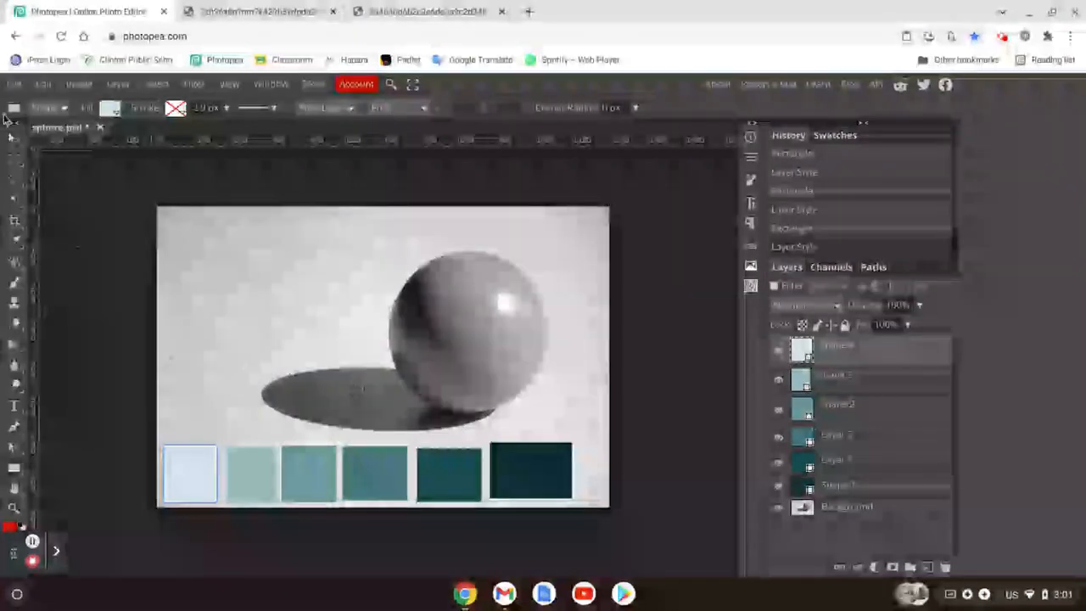
Move all six swatches to the right into a tighter, aligned row beneath the sphere, then deselect them.
key(v)
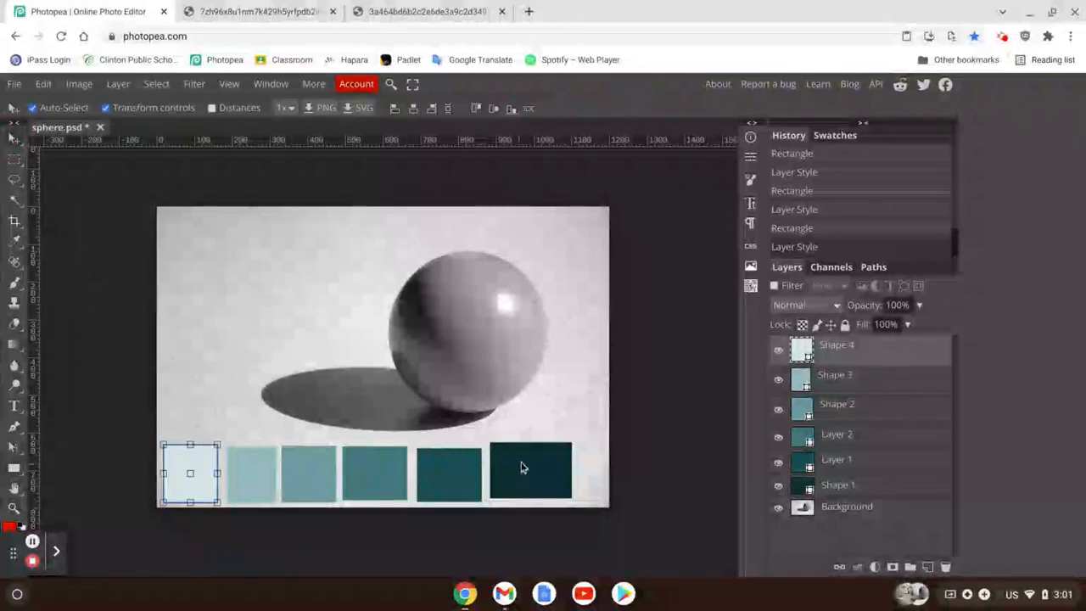
drag(523, 474, 557, 475)
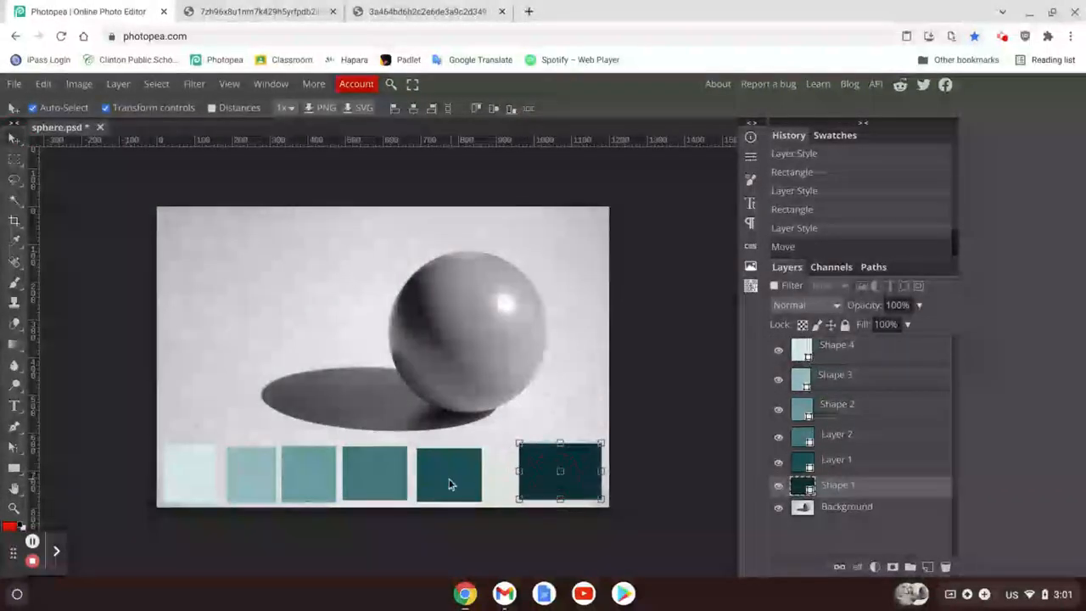
drag(450, 482, 480, 477)
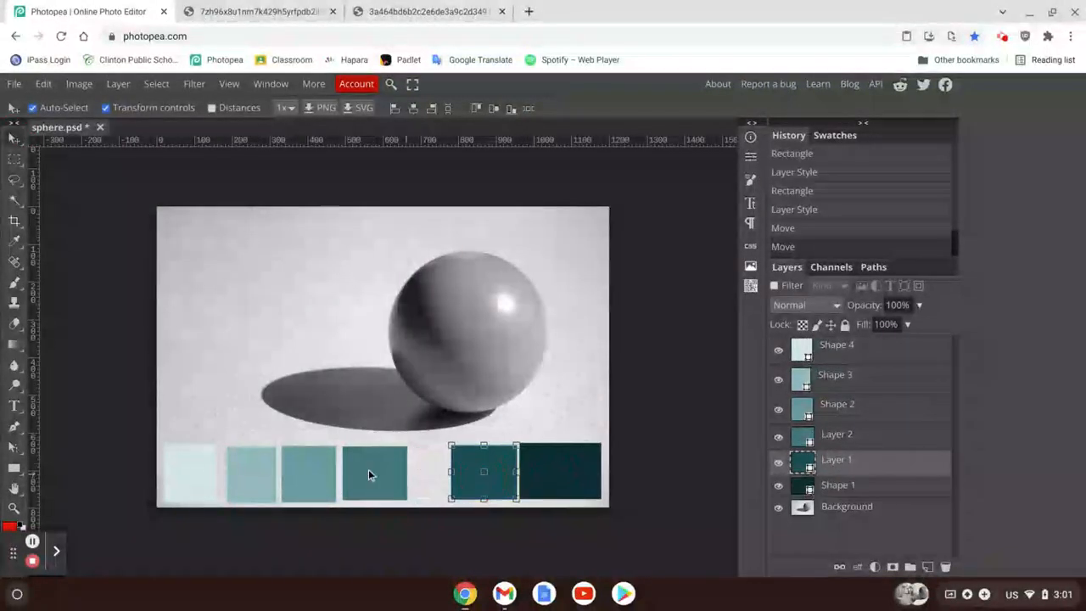
drag(369, 474, 410, 471)
drag(319, 478, 359, 472)
drag(237, 481, 286, 470)
drag(200, 469, 227, 471)
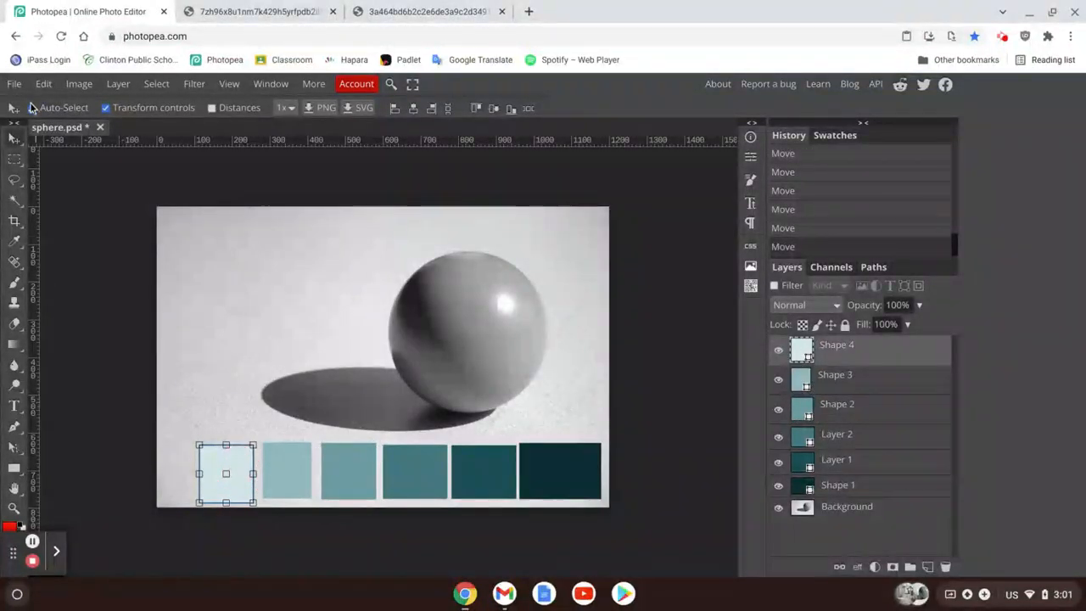
click(32, 108)
click(91, 277)
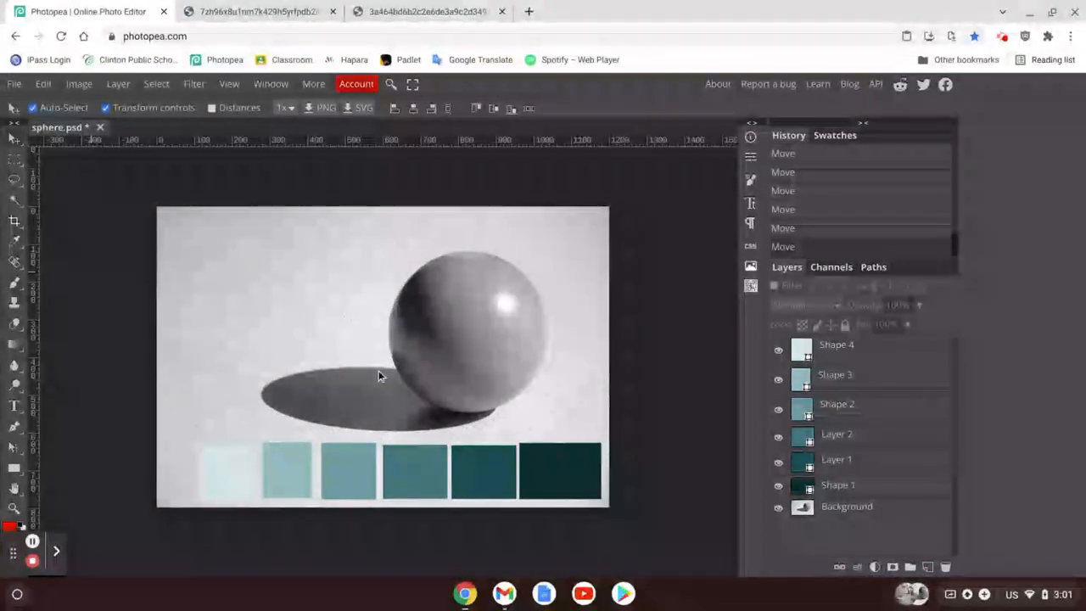
Trace the bright round highlight on the sphere with the Pen tool as a closed shape filled with the palest teal.
scroll(365, 373, up, 2)
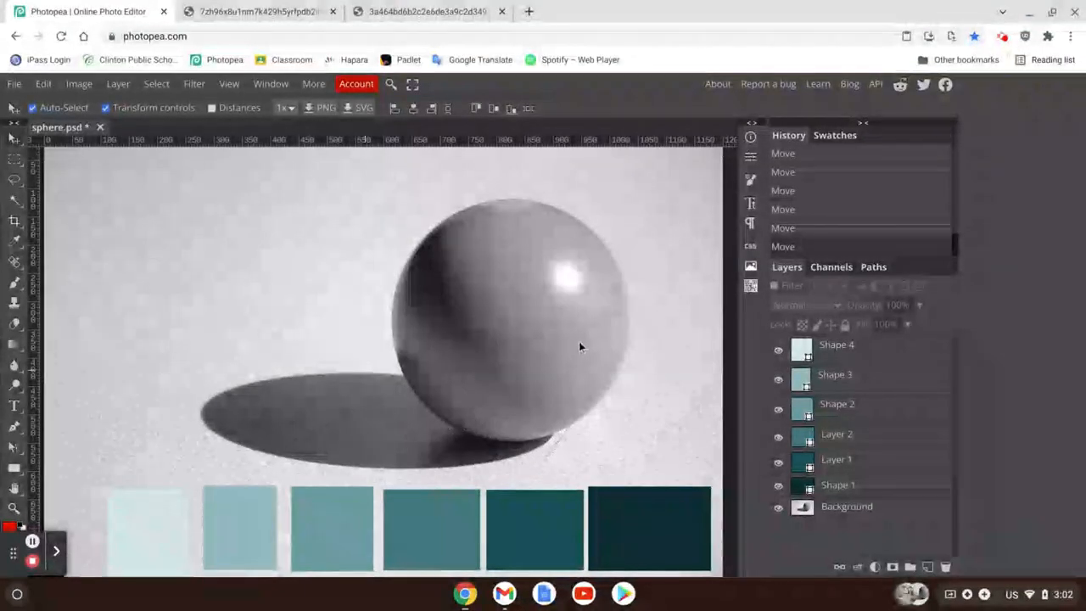
click(11, 427)
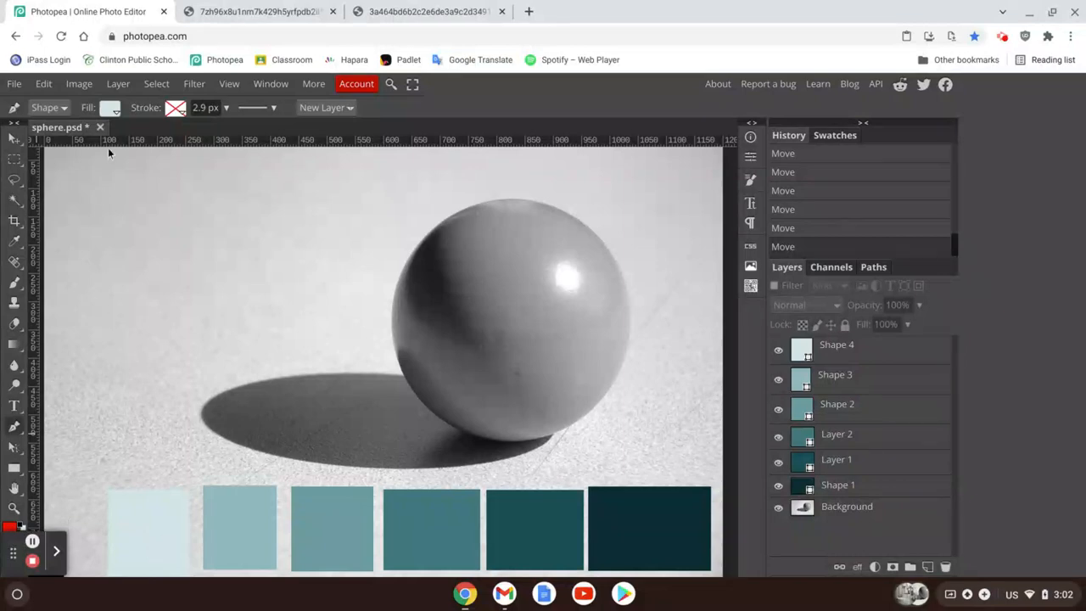
click(115, 113)
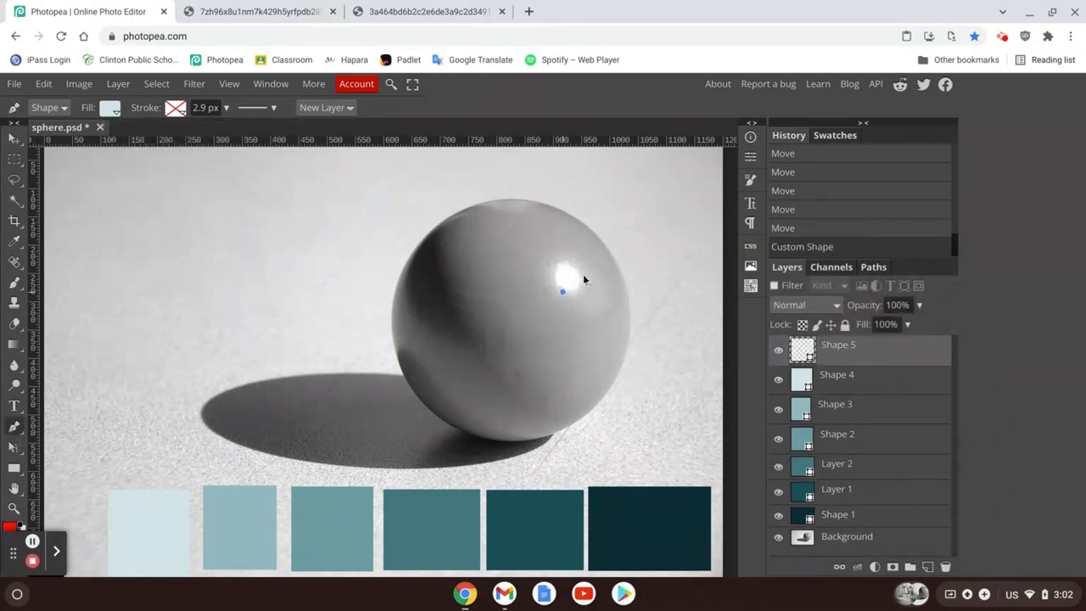
drag(580, 274, 584, 301)
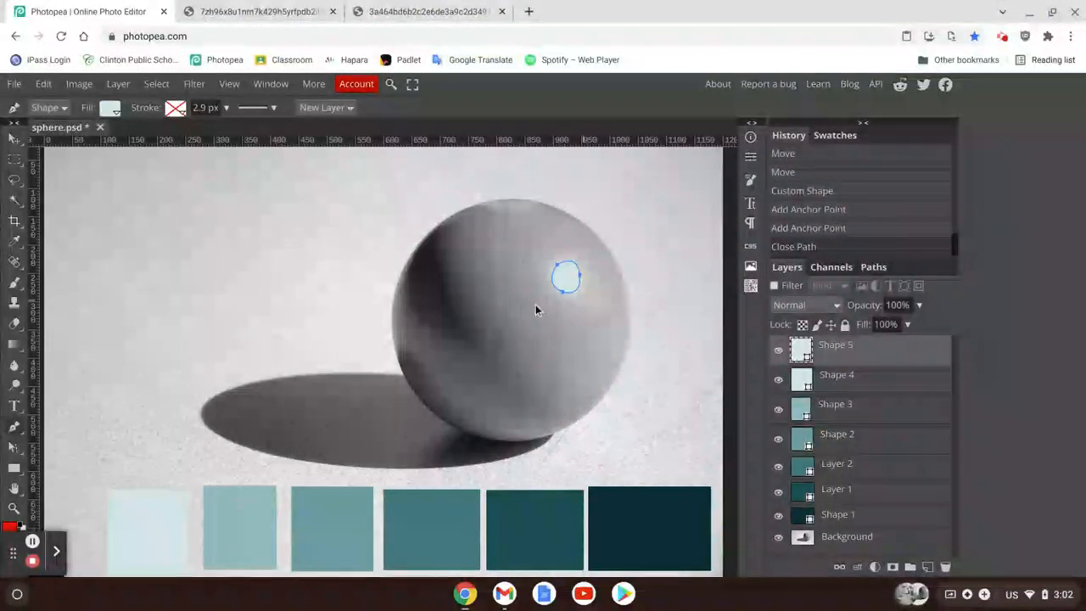
Trace the small highlight along the sphere's top edge as a second closed pen shape in the palest teal.
scroll(397, 317, down, 3)
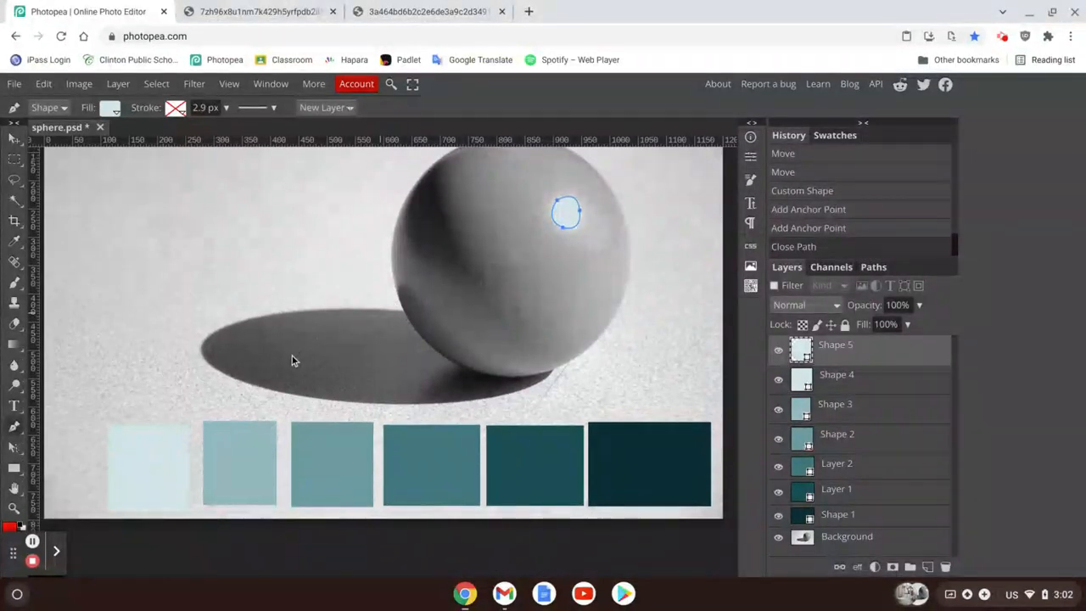
scroll(255, 374, up, 3)
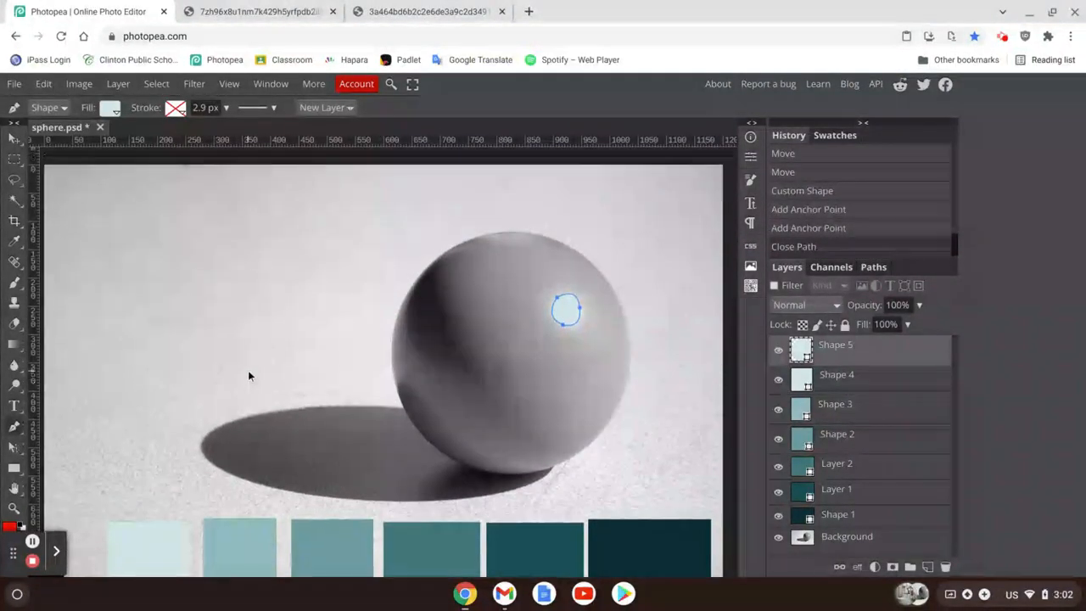
click(488, 241)
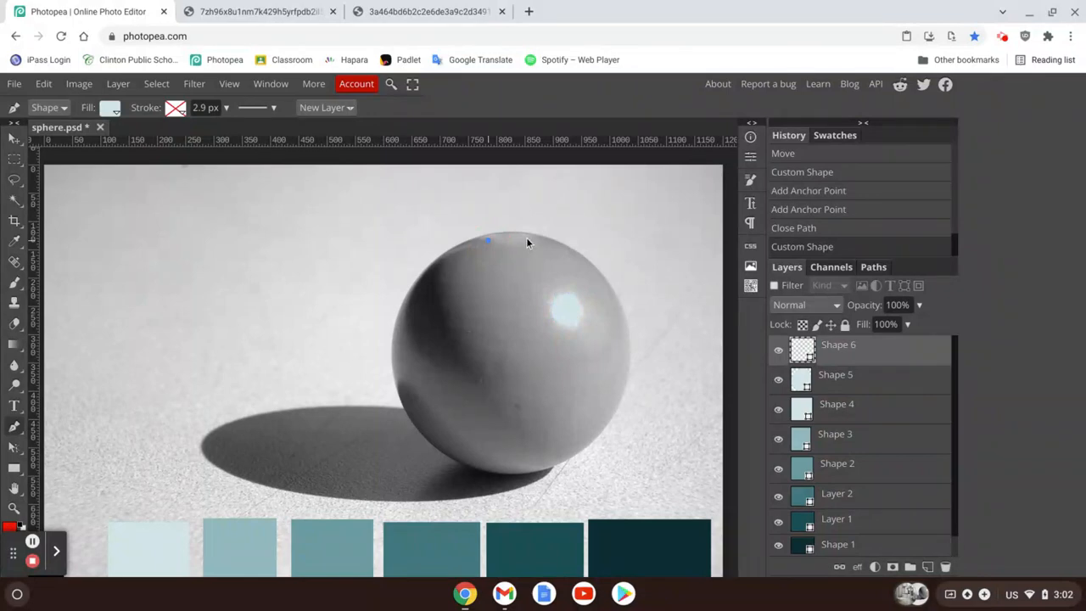
drag(527, 238, 549, 220)
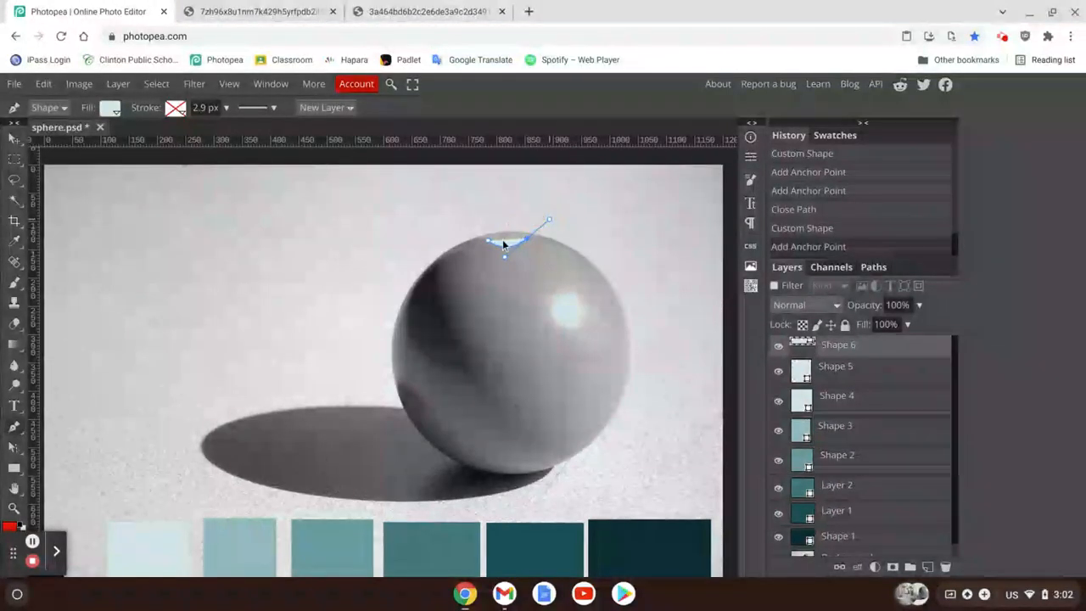
click(502, 241)
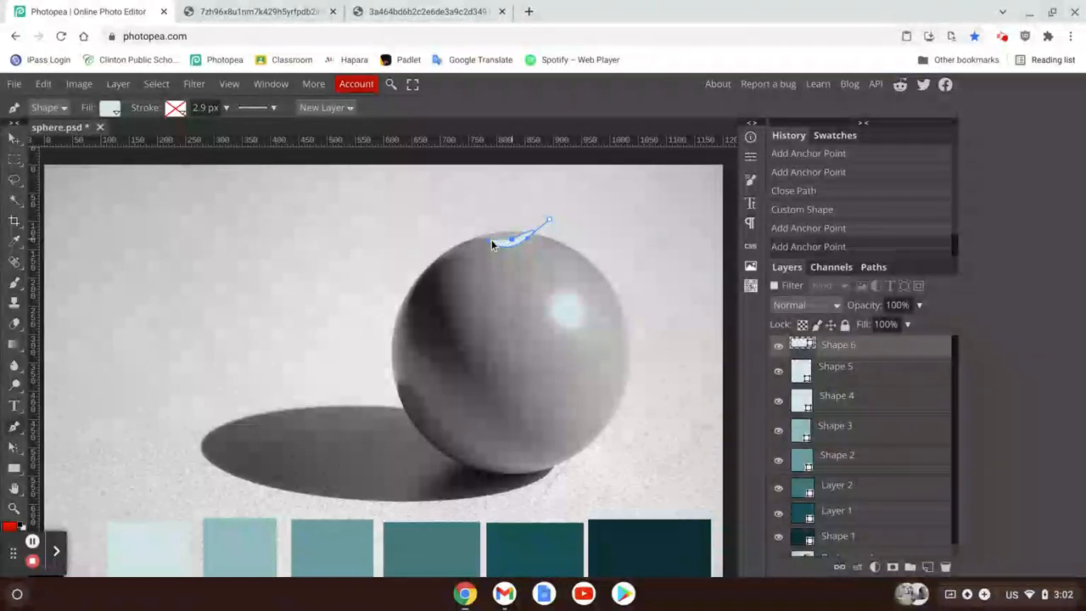
click(489, 244)
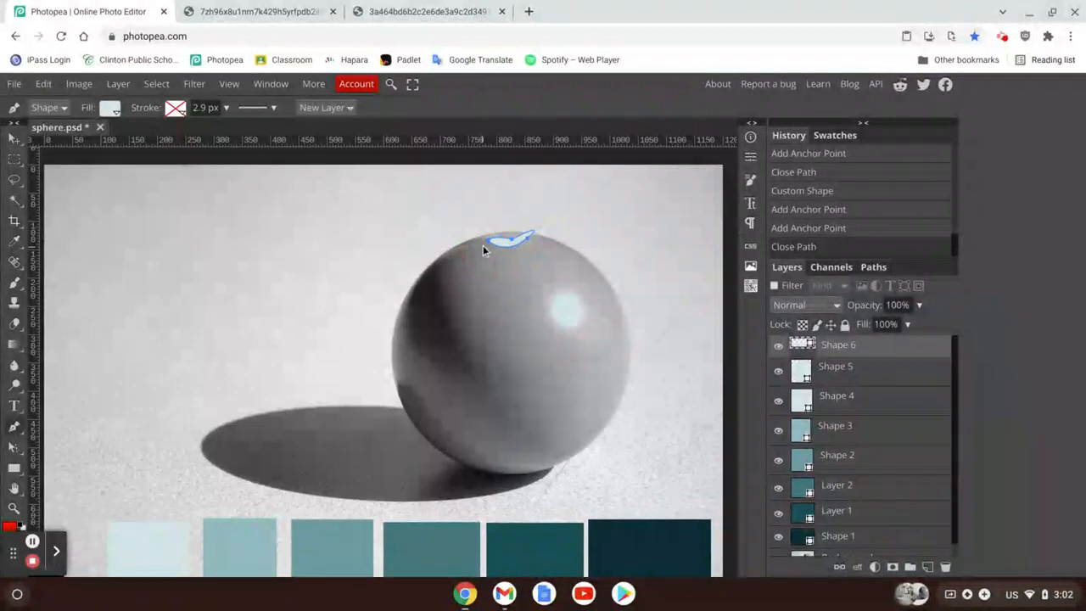
click(14, 138)
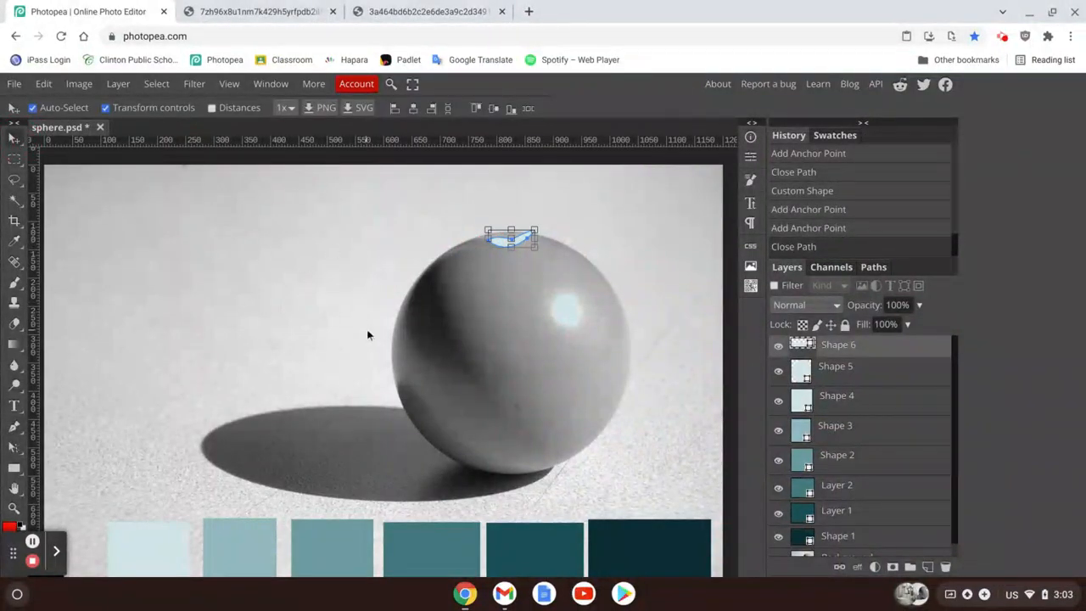
scroll(290, 337, down, 2)
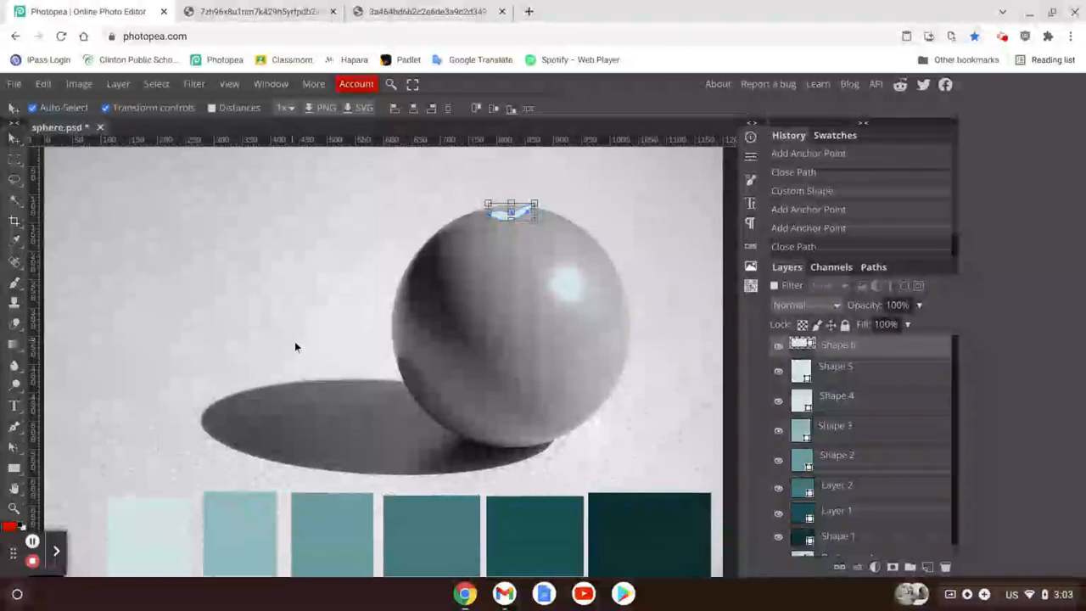
Try sampling the darkest swatch's teal 032d34 as the fill while the top highlight shape is selected, and undo its recolouring.
click(14, 434)
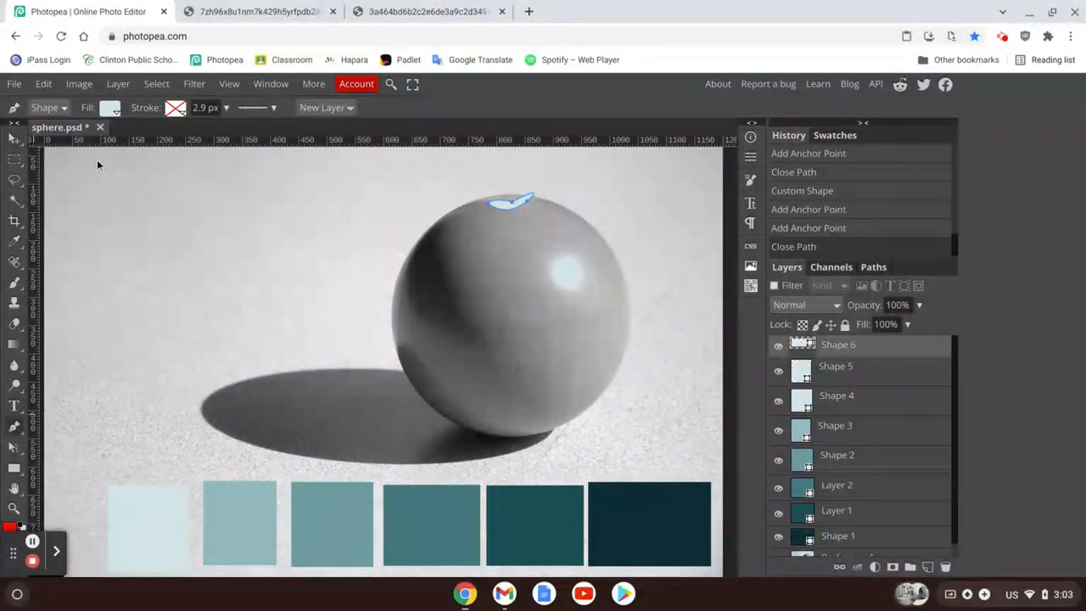
click(110, 108)
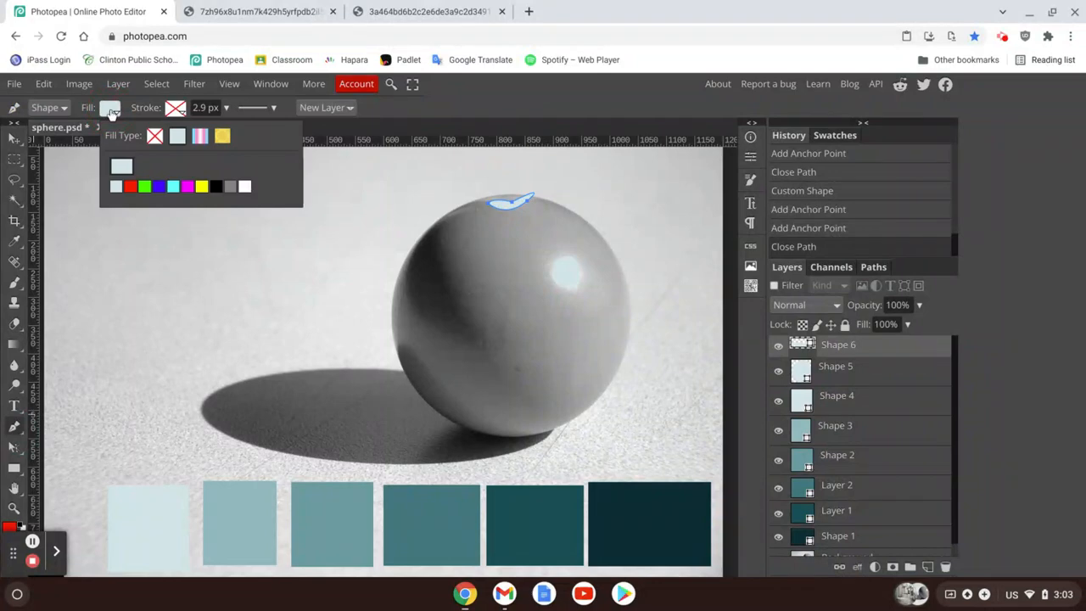
click(122, 167)
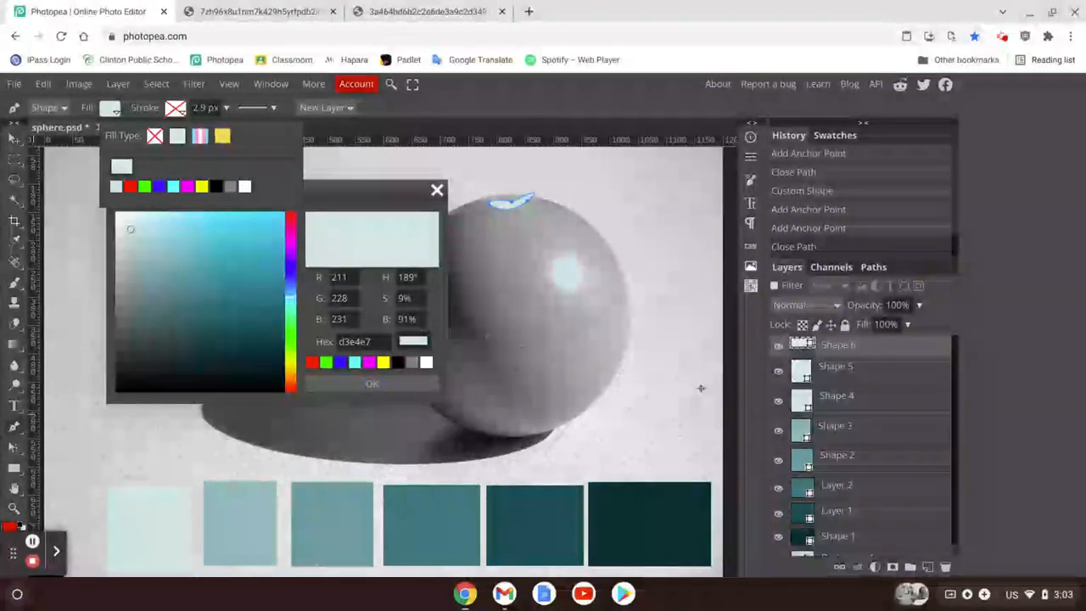
click(613, 441)
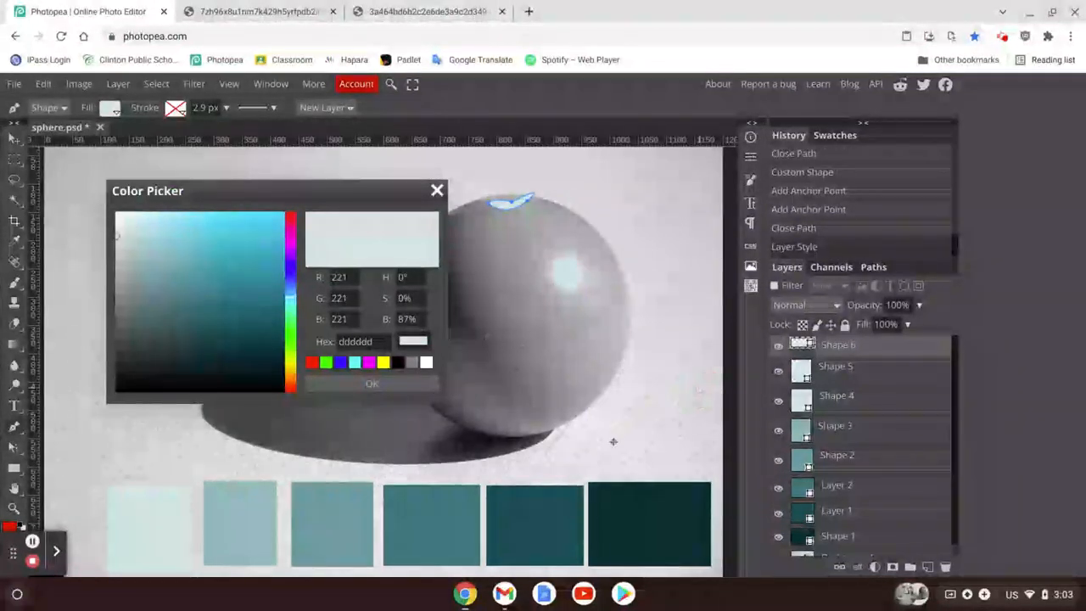
click(644, 182)
click(530, 356)
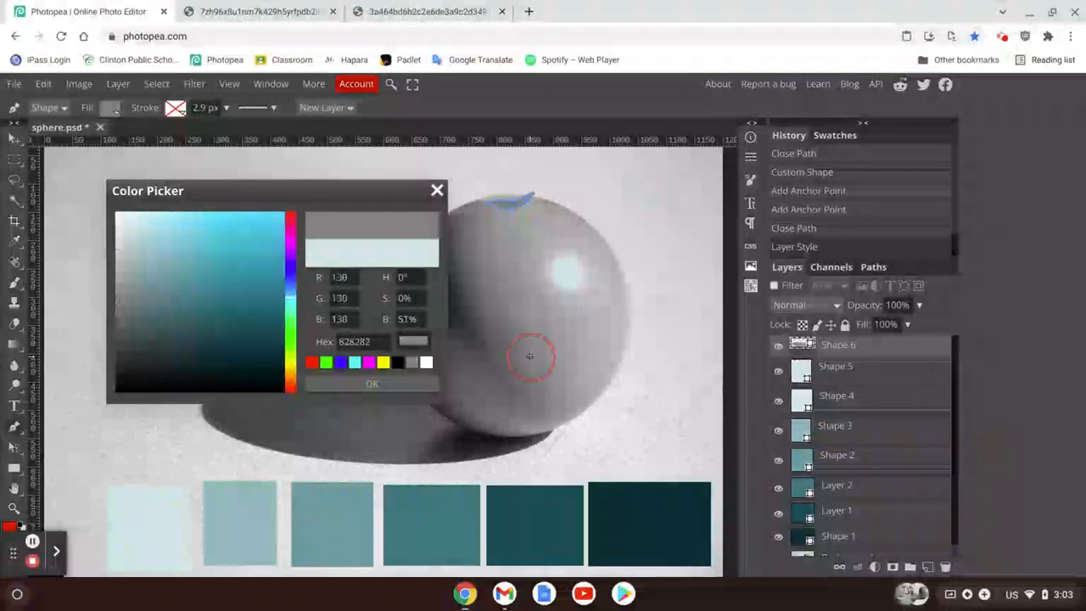
click(679, 519)
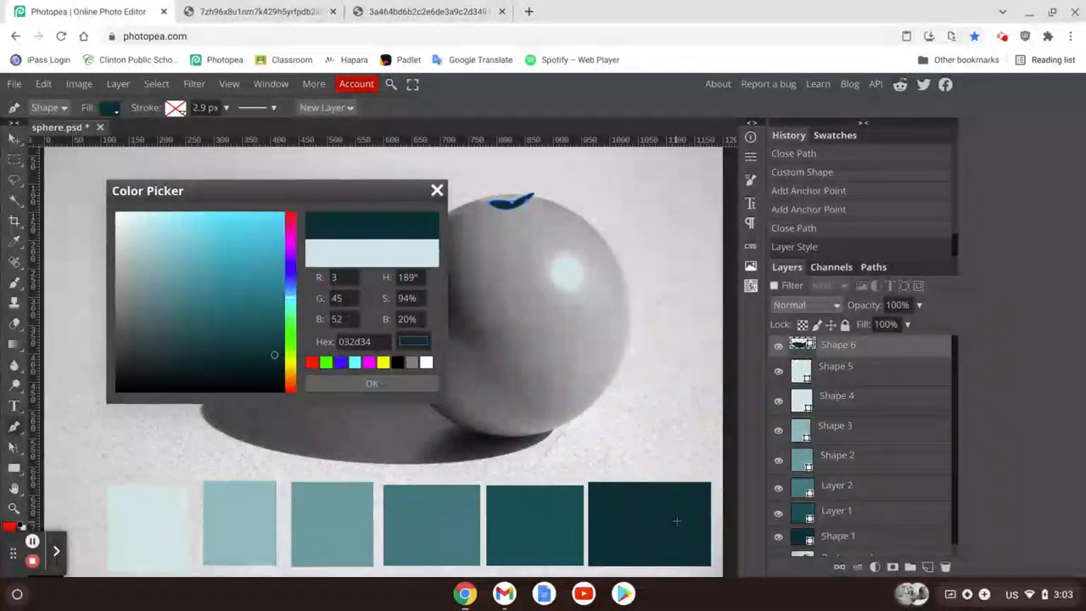
key(ctrl+z)
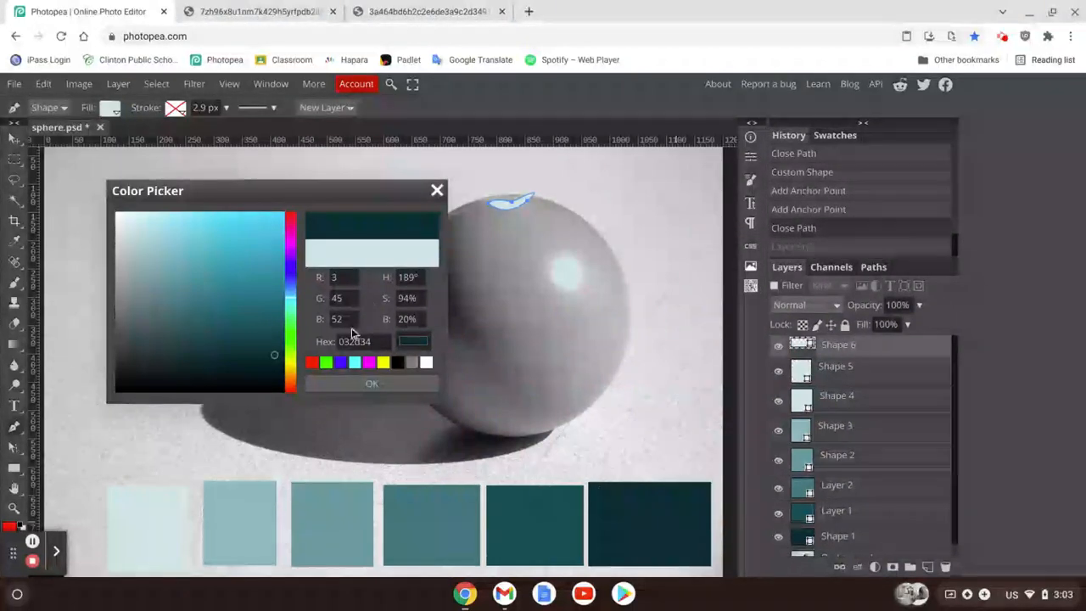
Add a new layer above the highlight shapes and set the pen shape fill to the darkest swatch's teal, 032d34.
click(928, 567)
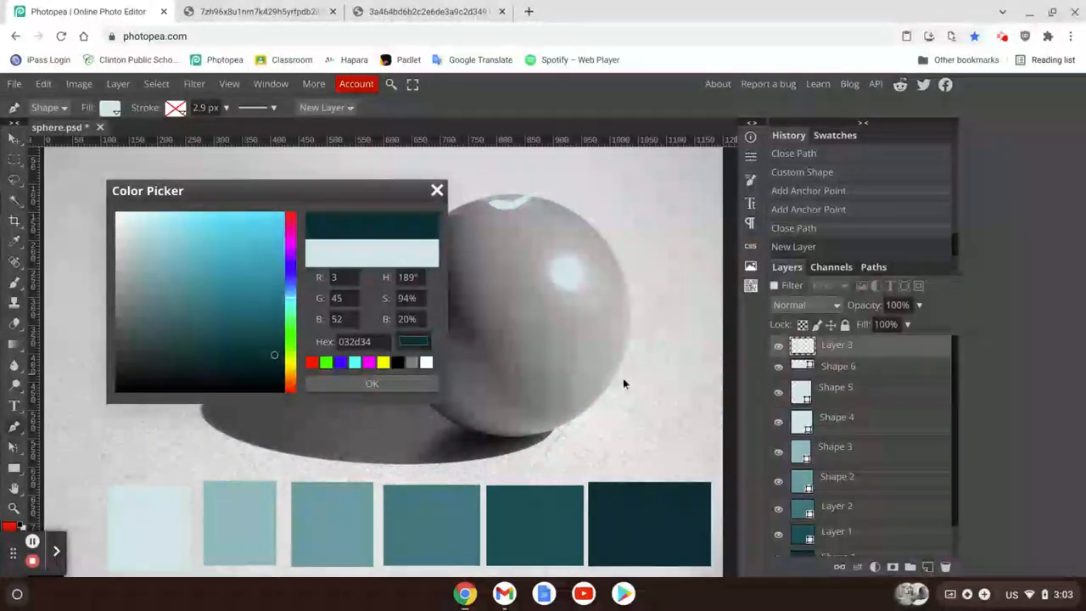
click(628, 528)
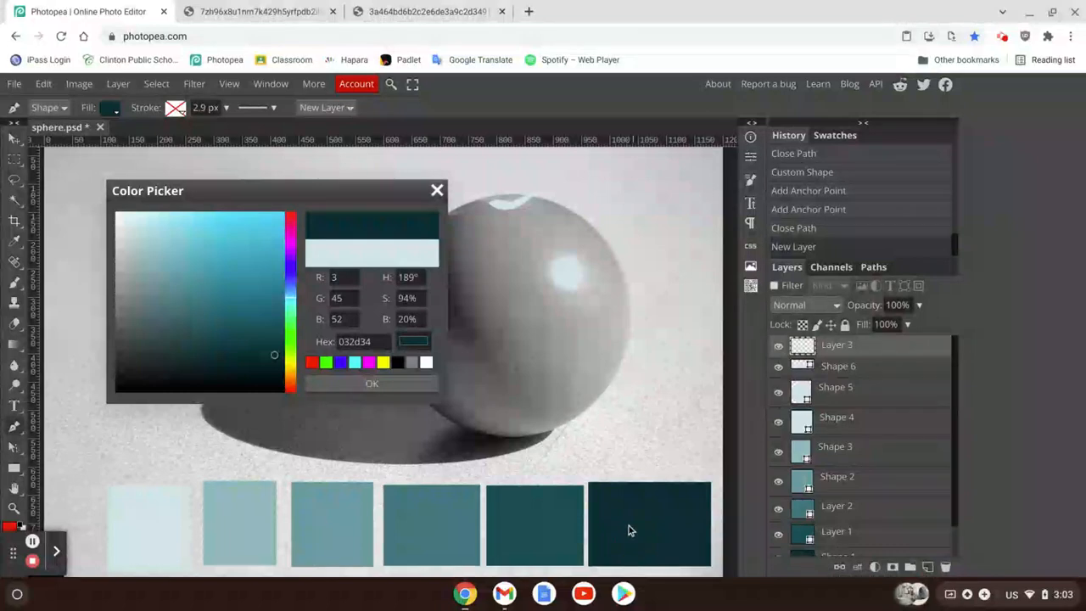
click(340, 383)
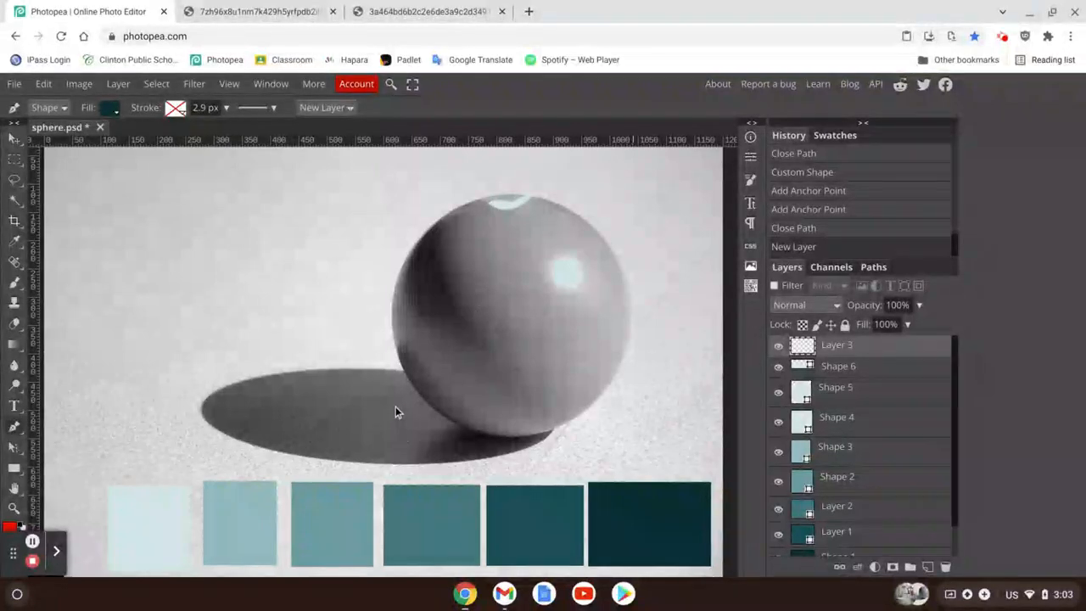
Trace the darkest core shadow on the sphere's left side with the Pen tool as a closed crescent filled with the darkest teal.
scroll(378, 337, down, 1)
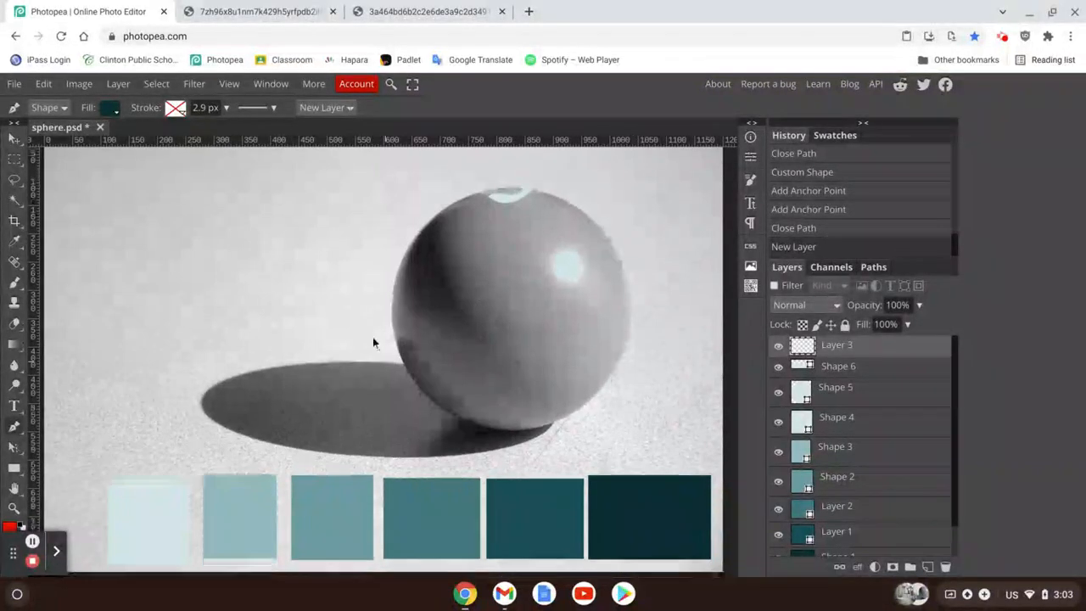
click(465, 322)
drag(414, 289, 399, 270)
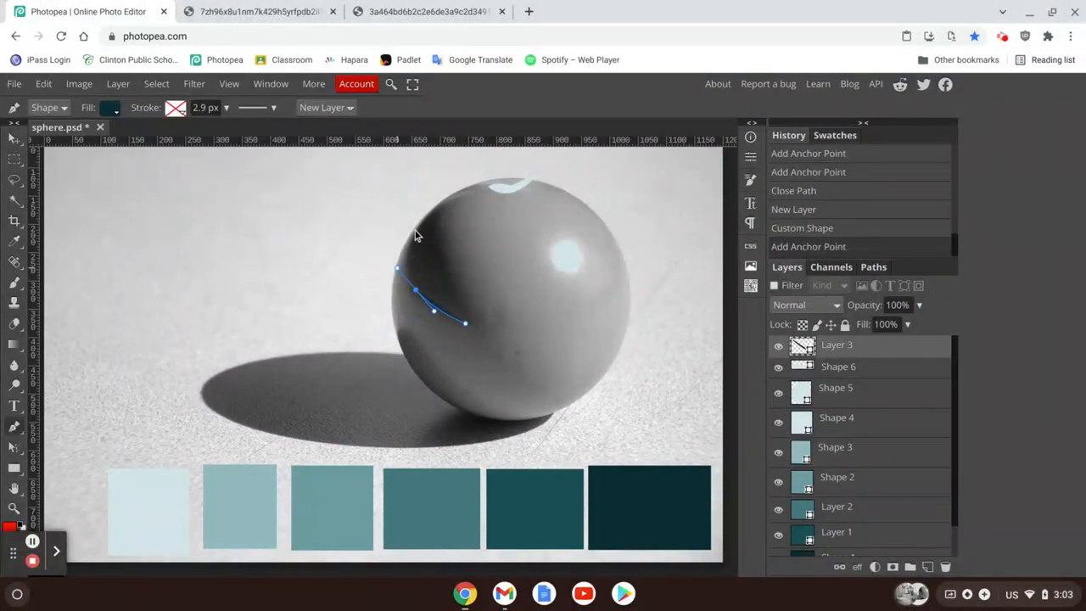
drag(419, 226, 484, 337)
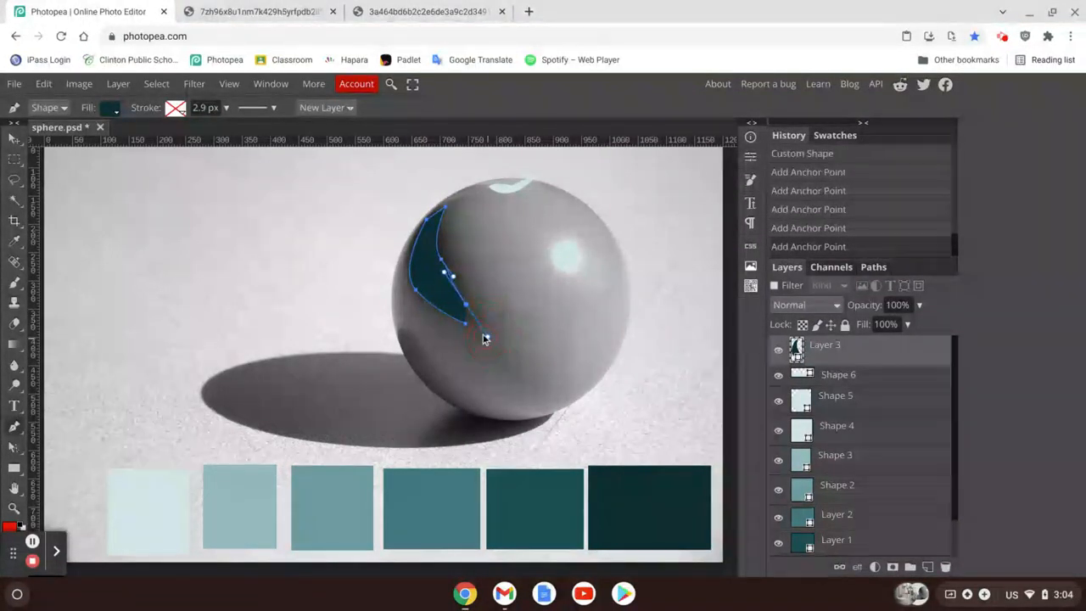
click(481, 333)
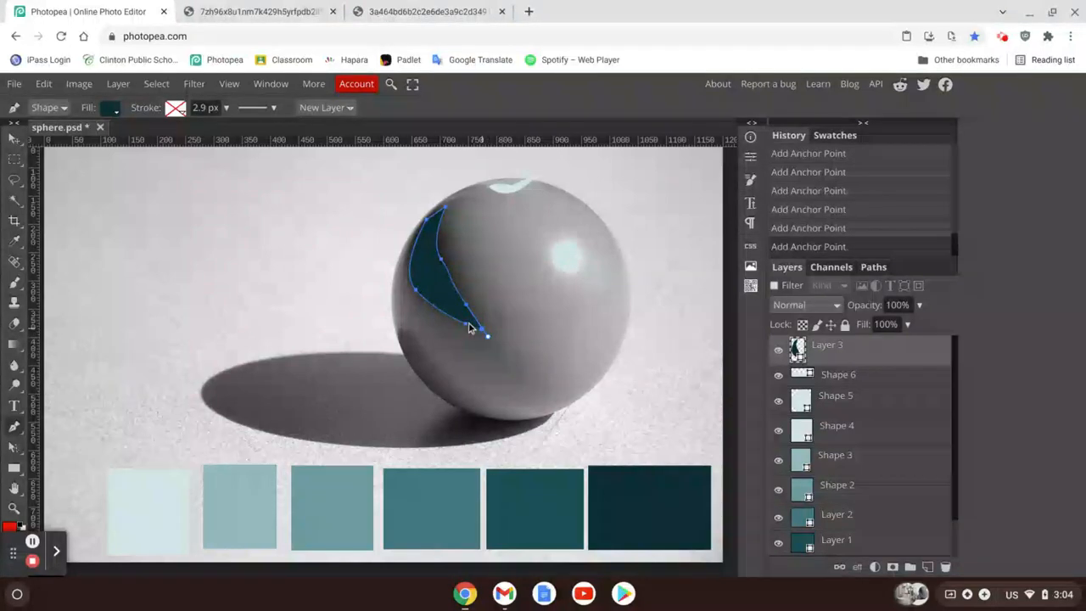
click(467, 329)
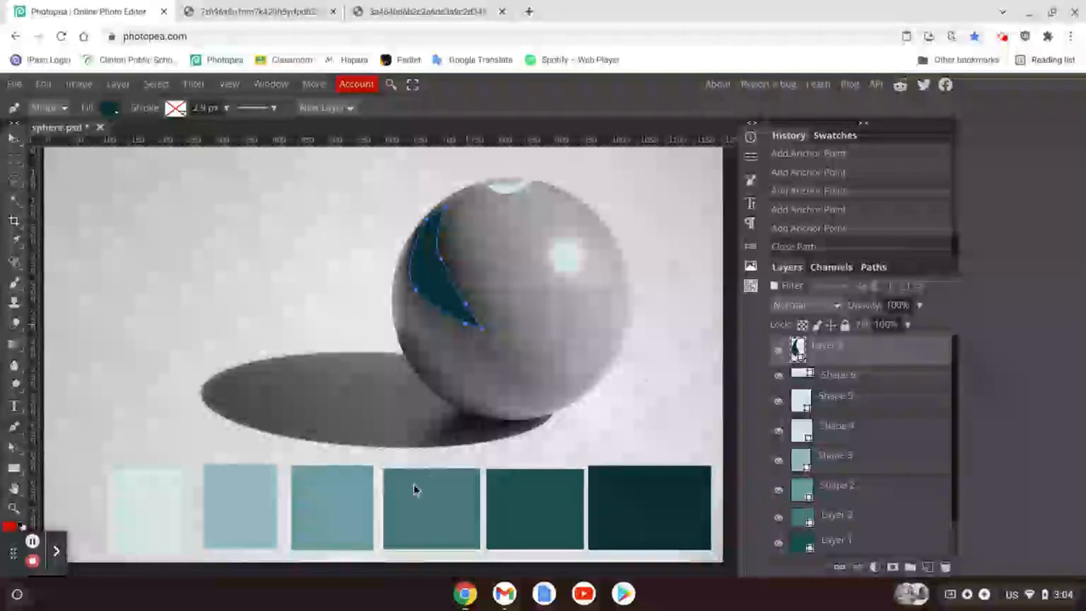
Trace the dark contact shadow directly beneath the sphere as a second closed pen shape in the darkest teal.
click(549, 417)
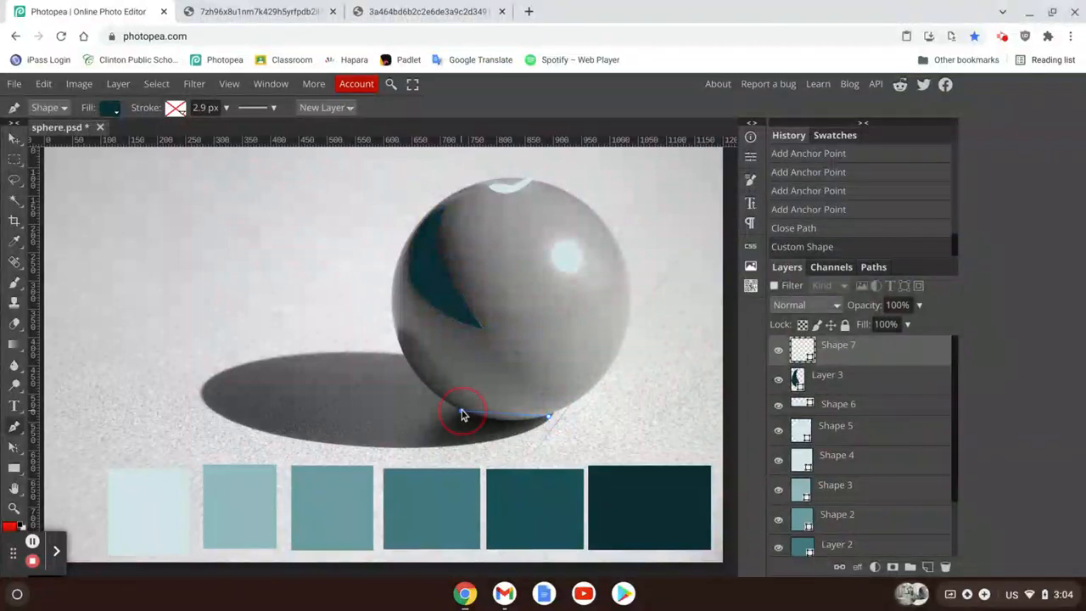
drag(460, 414, 424, 391)
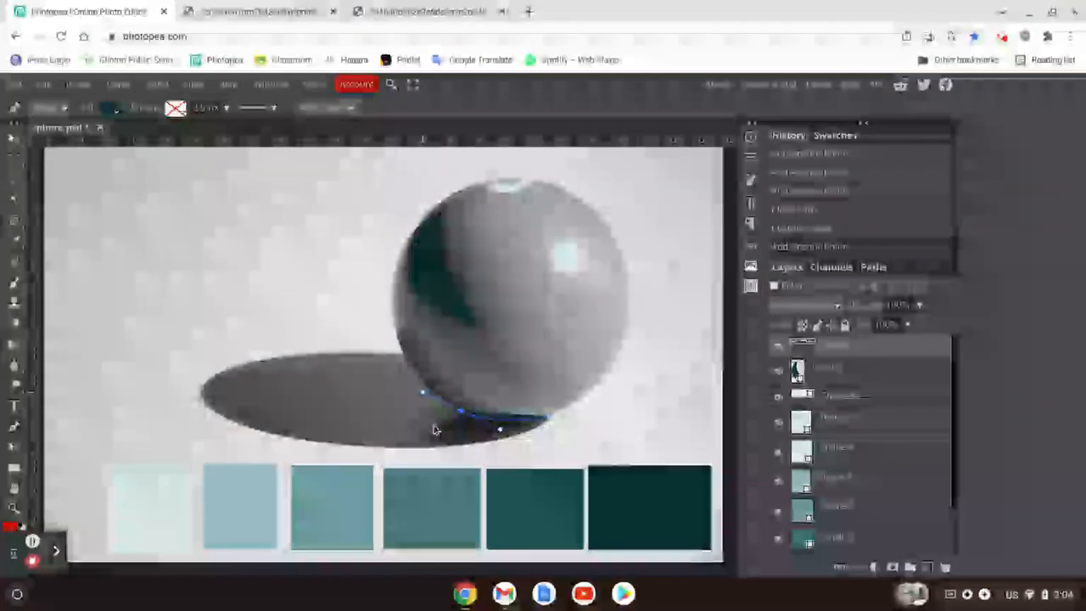
click(432, 424)
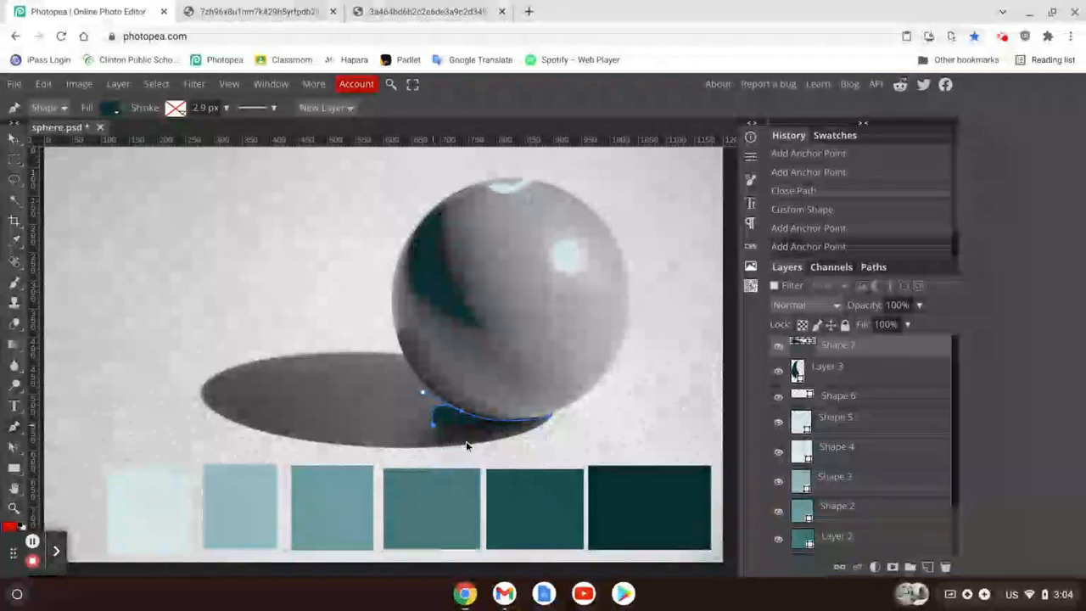
drag(466, 441, 540, 421)
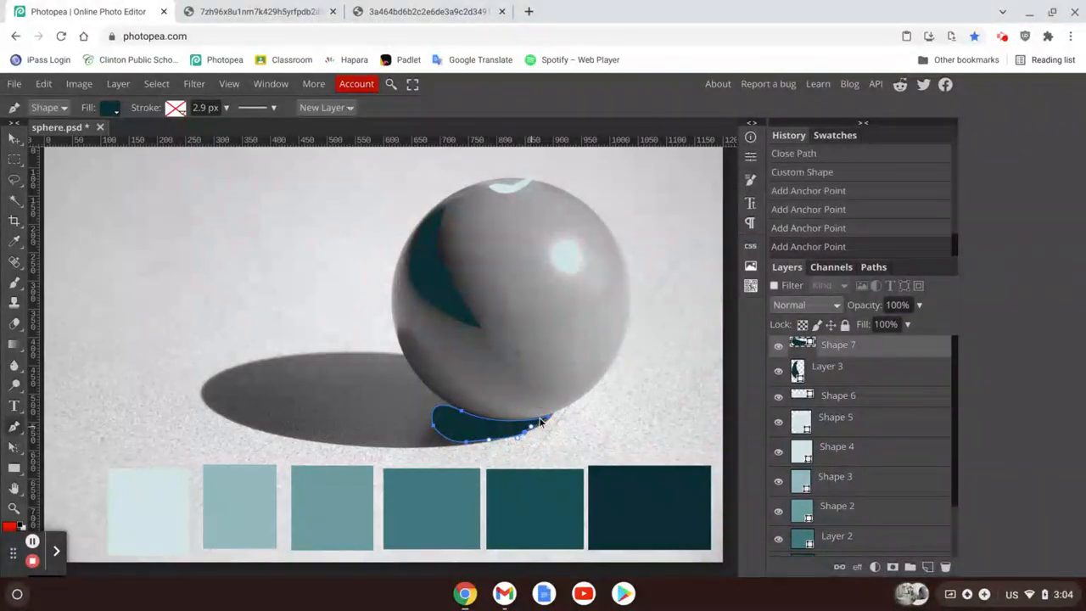
click(551, 417)
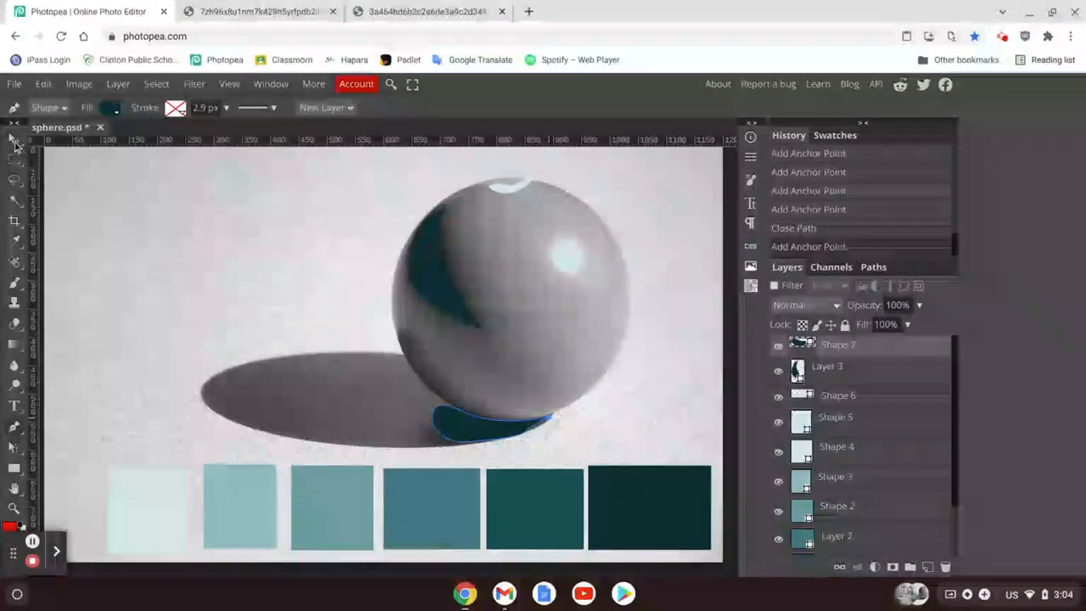
key(v)
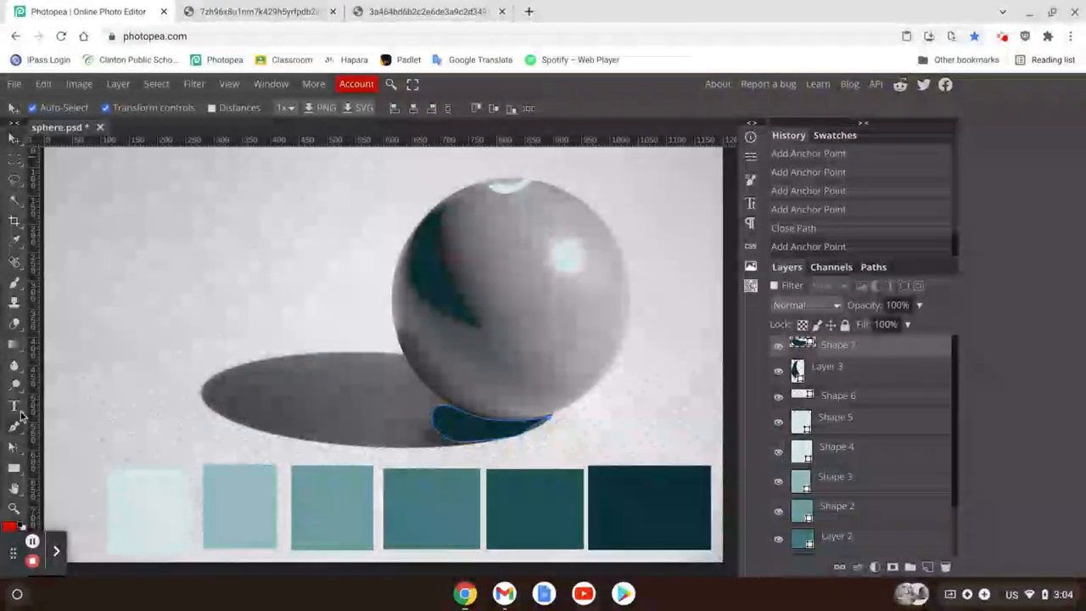
Add another new layer and set the Pen tool's shape fill to the second-darkest swatch's teal, 184e57.
click(927, 566)
click(13, 428)
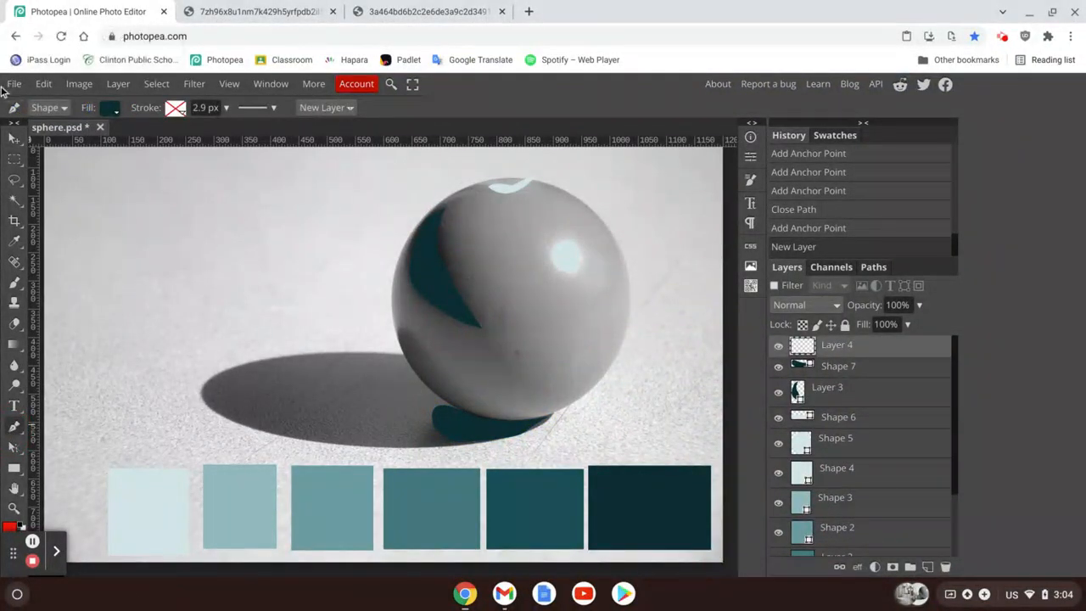
click(107, 110)
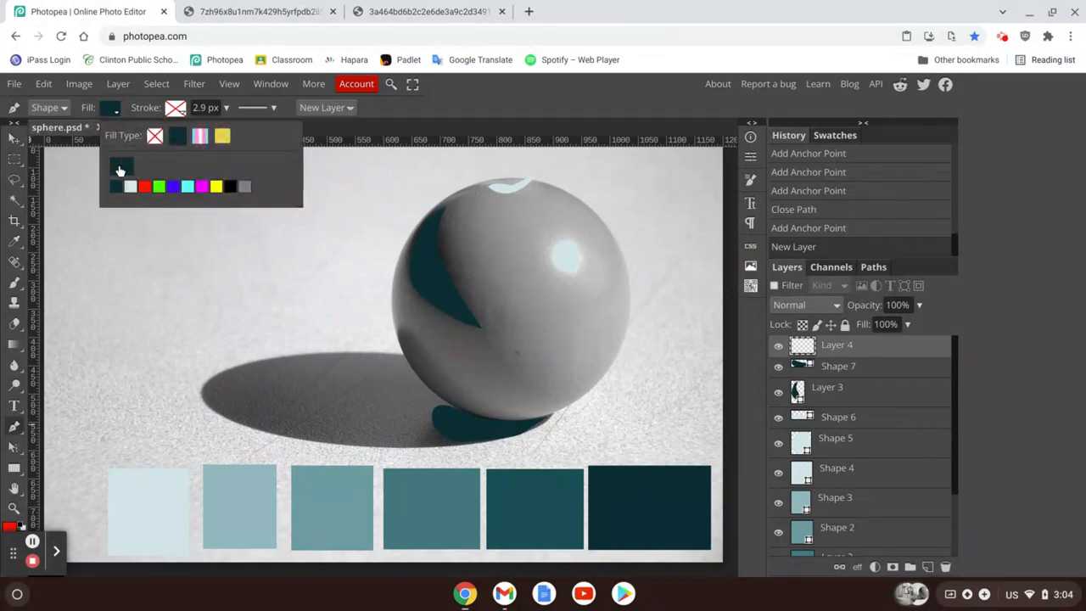
click(118, 168)
click(538, 516)
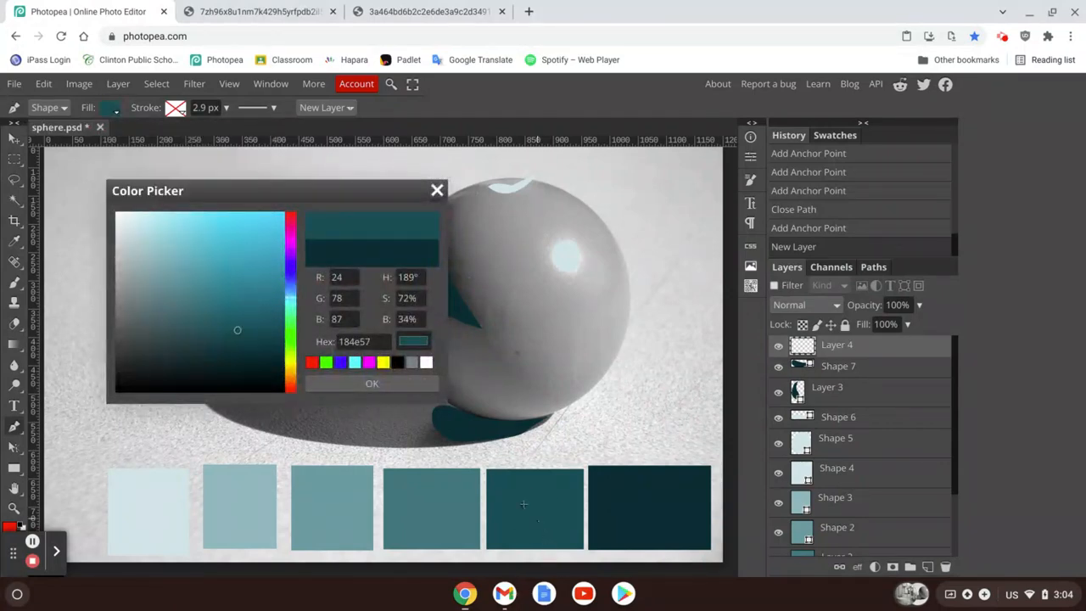
click(374, 385)
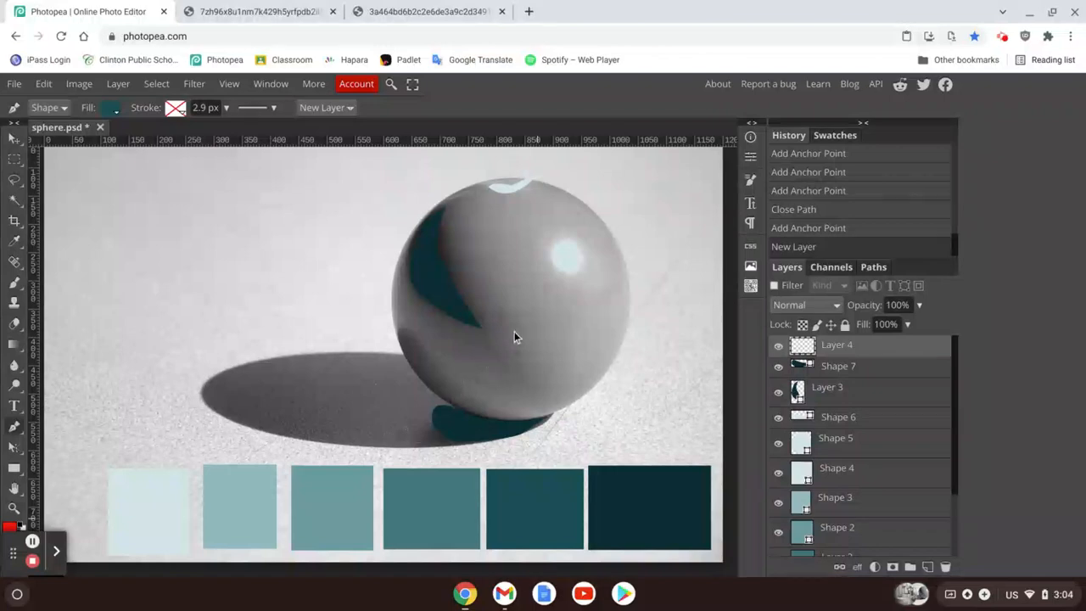
Outline the wider shadow around the dark crescent with second-darkest teal pen curves, following the shadow's inner boundary and the sphere's left edge.
scroll(831, 394, down, 5)
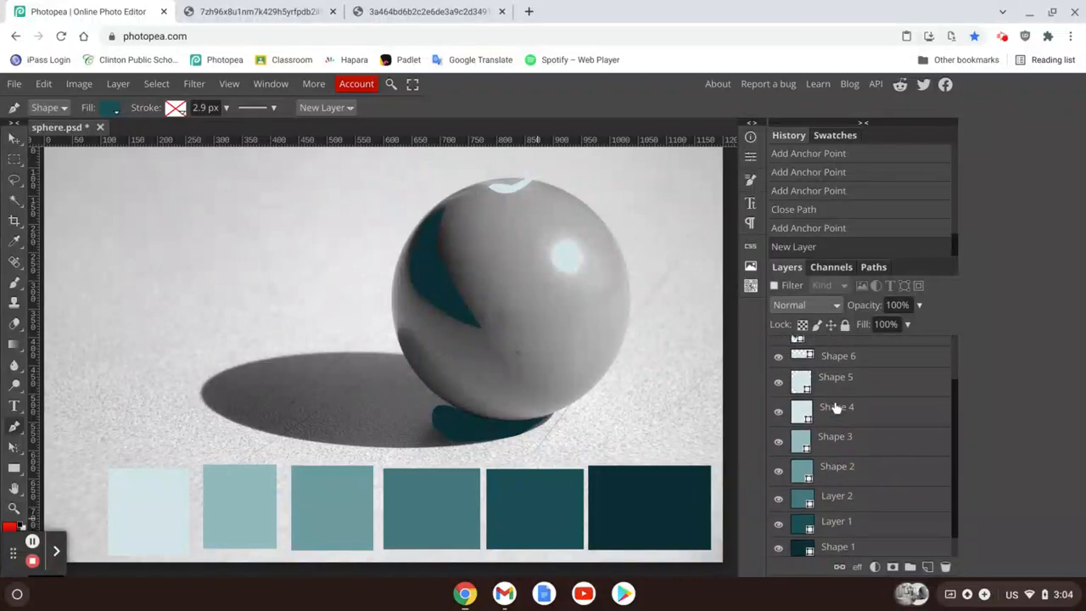
scroll(836, 407, up, 5)
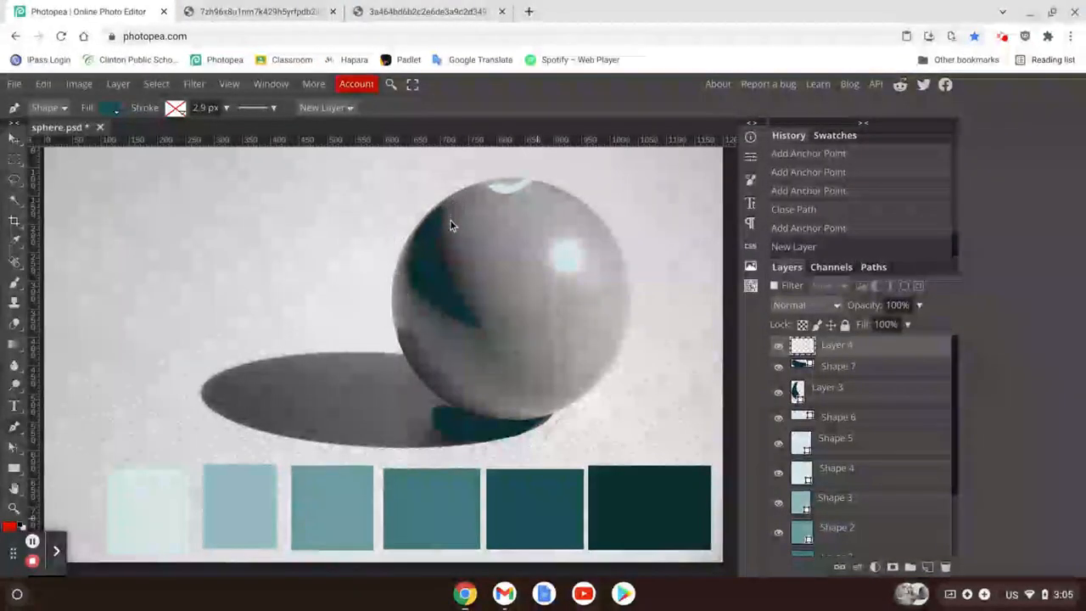
click(496, 338)
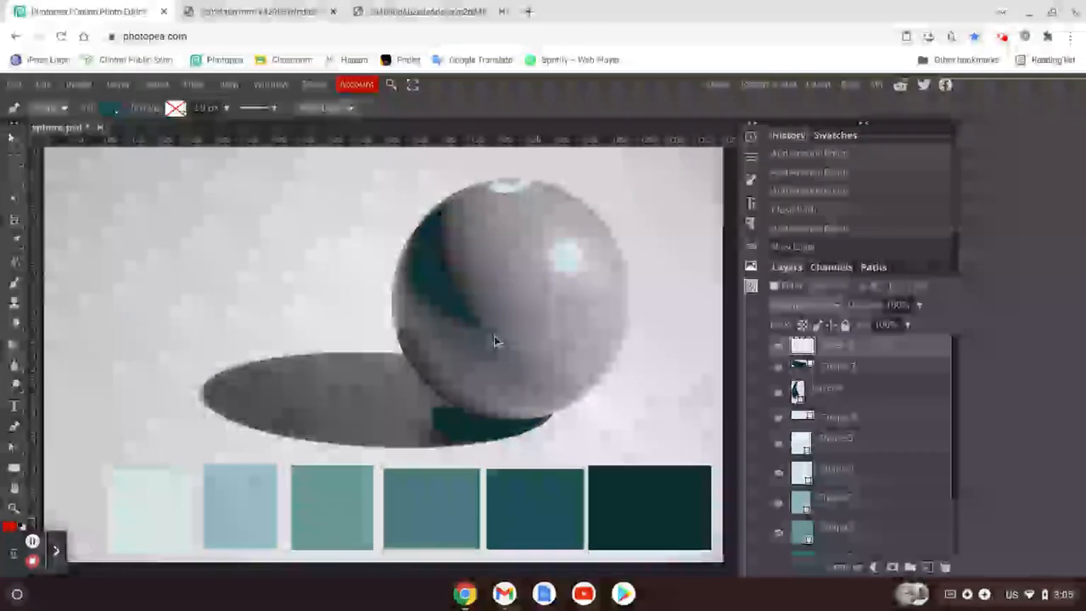
click(473, 296)
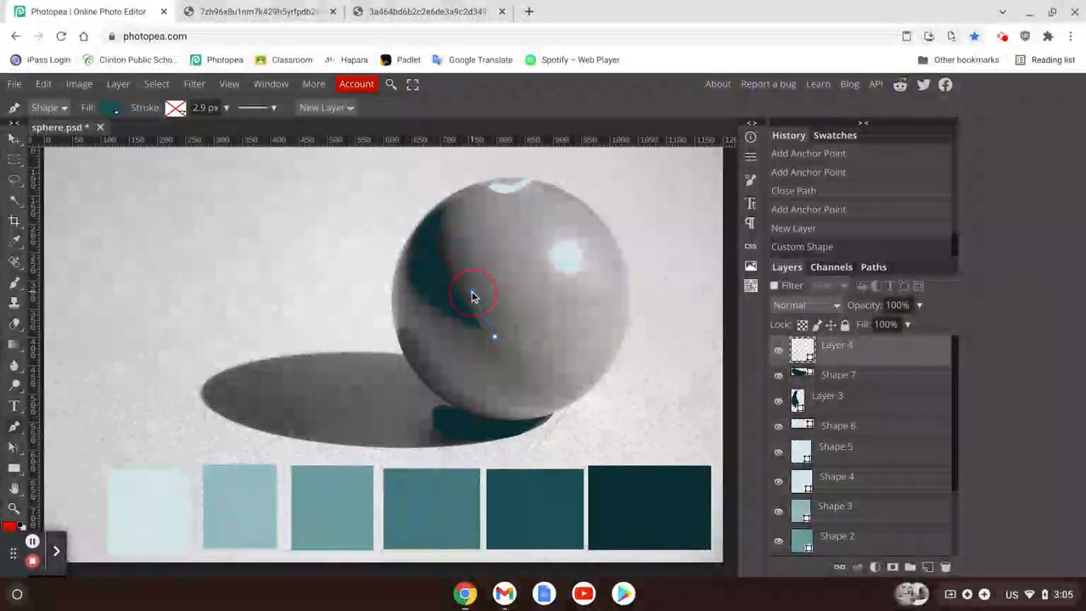
drag(472, 293, 472, 284)
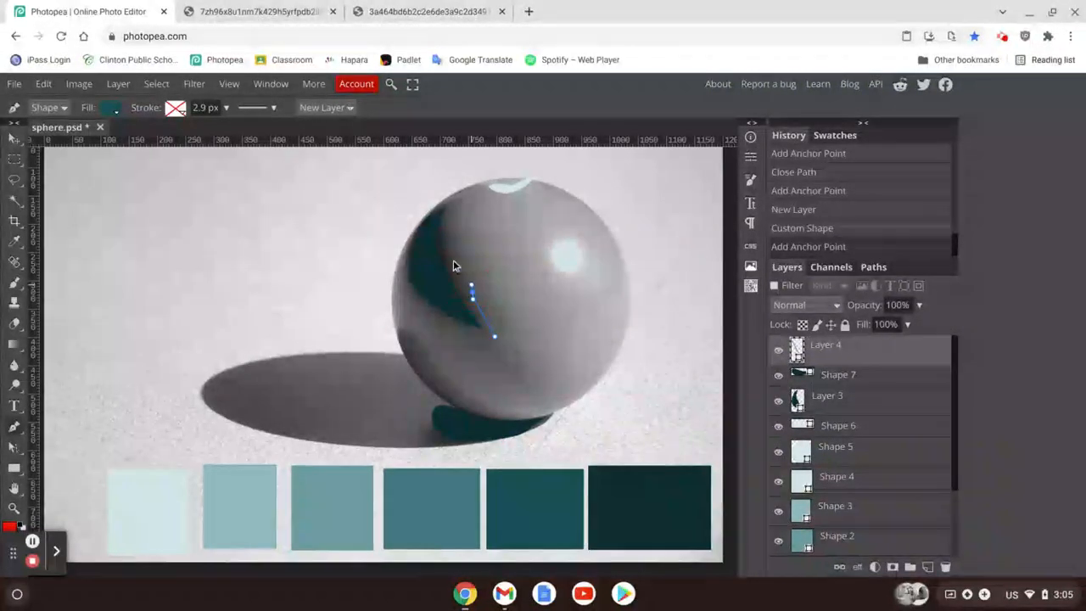
drag(453, 243, 453, 197)
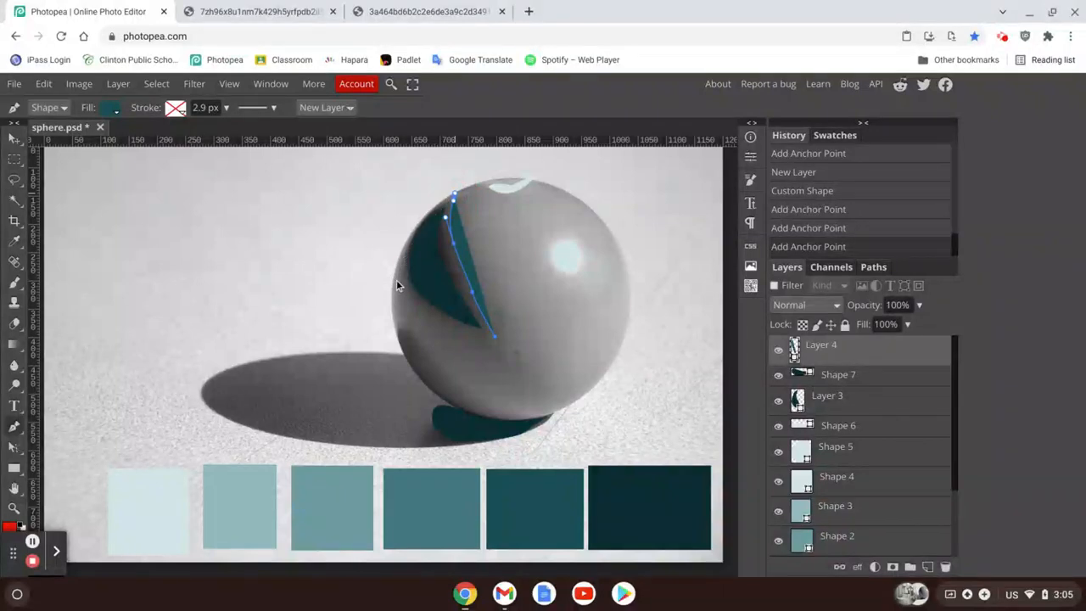
drag(400, 276, 393, 339)
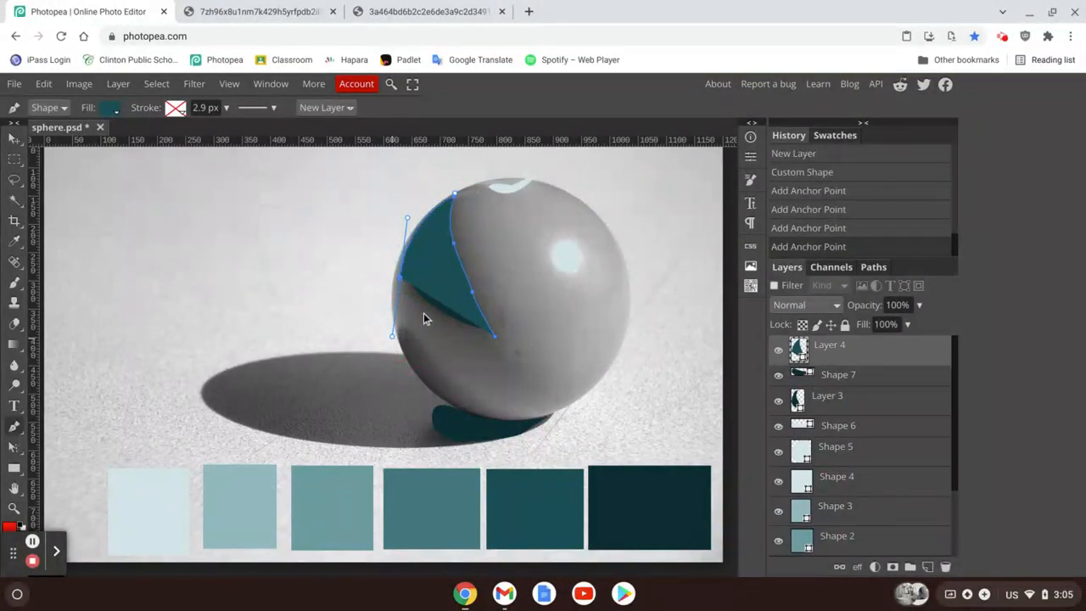
click(426, 313)
drag(426, 314, 411, 290)
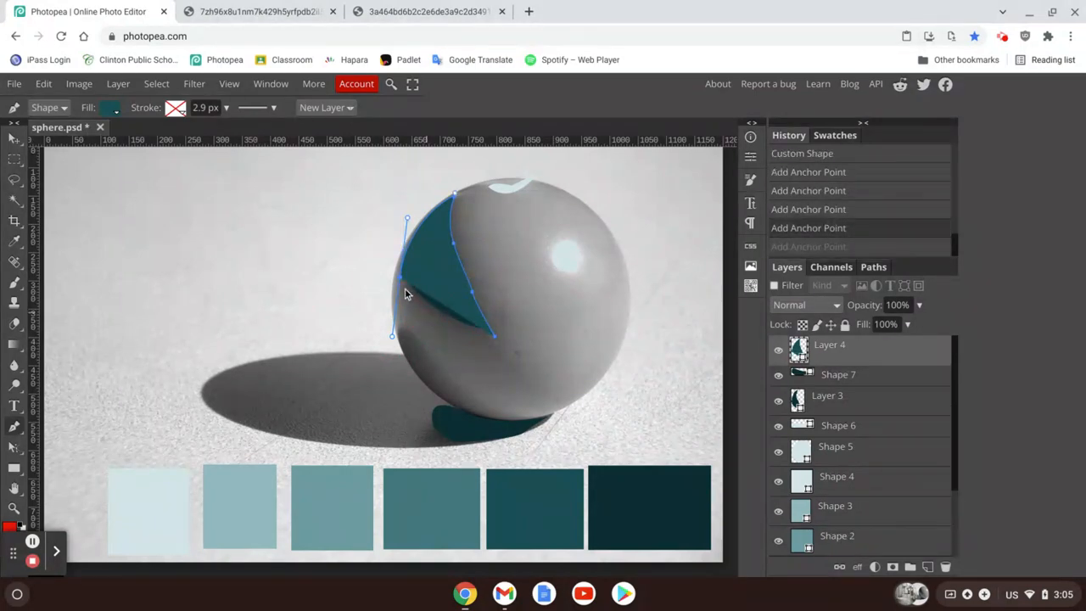
click(403, 292)
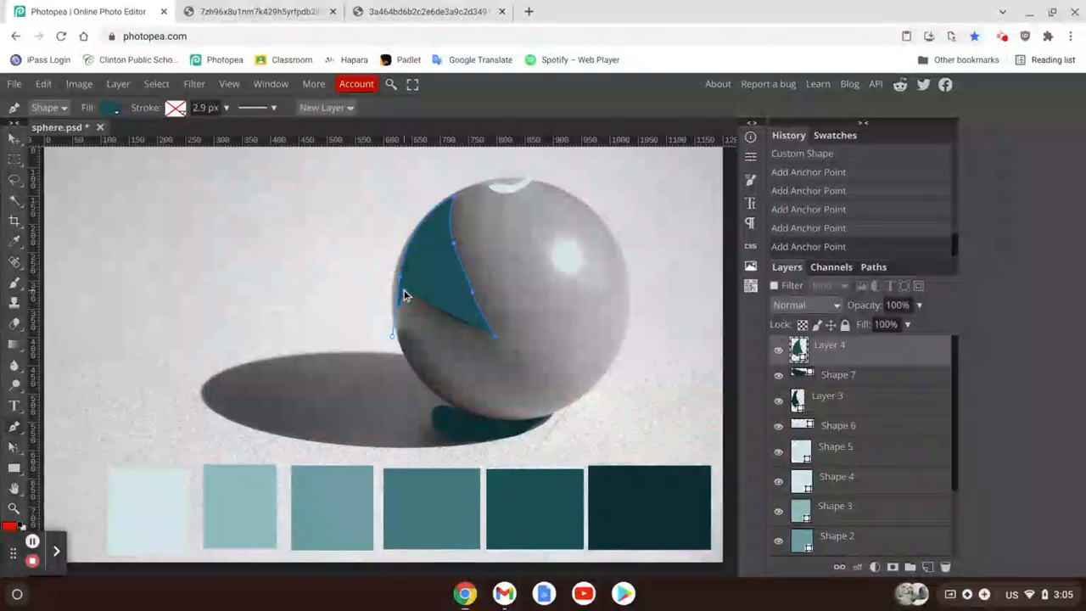
key(ctrl+z)
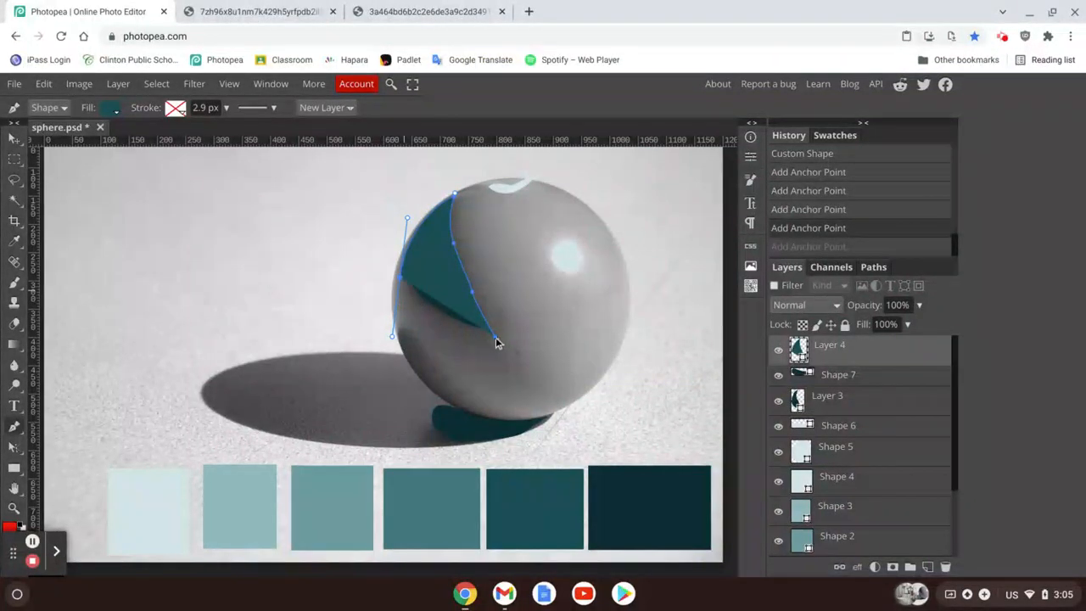
Close the wider shadow shape at its starting point and move its layer below Shape 6, behind the darkest crescent.
click(495, 337)
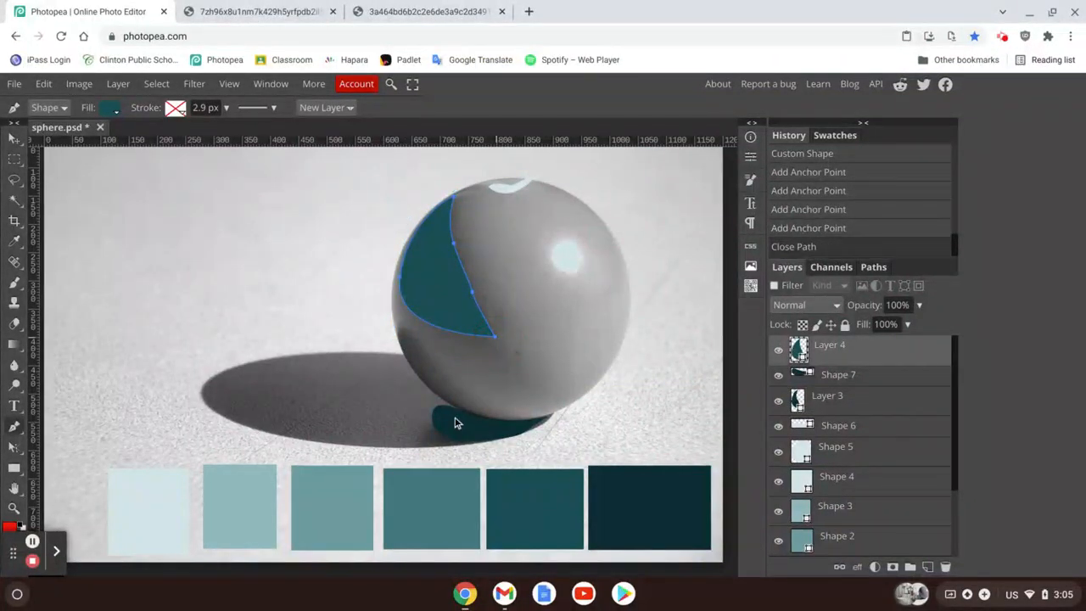
key(v)
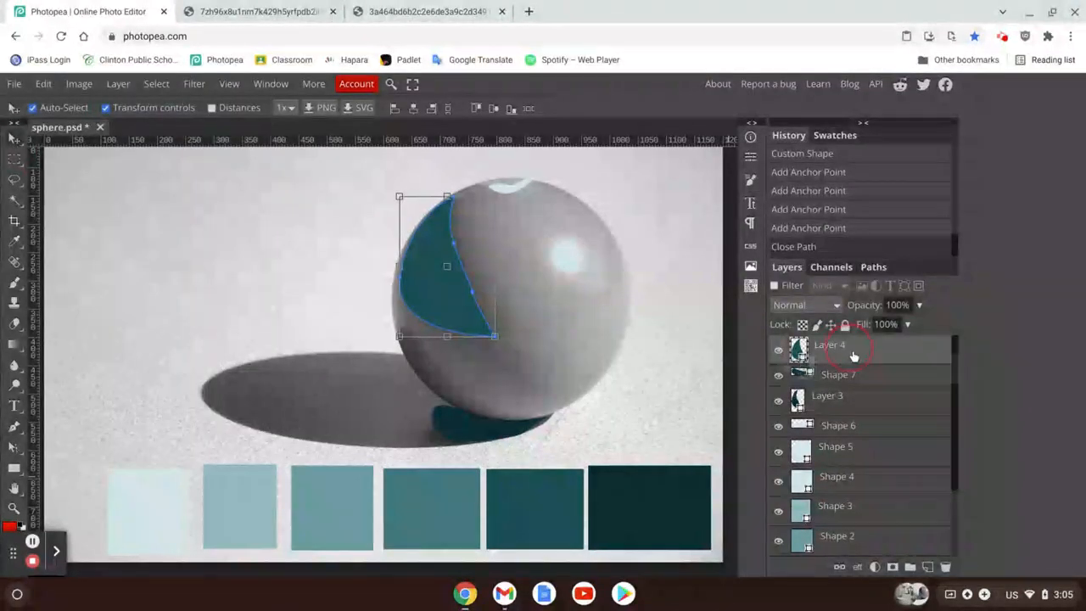
drag(852, 349, 865, 434)
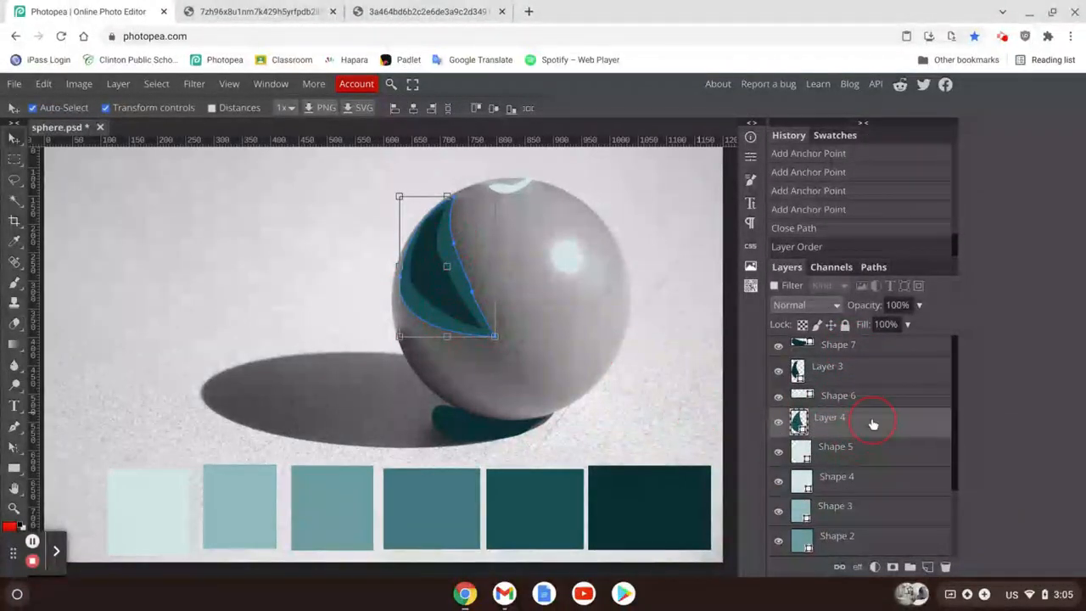
Add a new layer and trace the inner edge of the thin shadow along the sphere's lower-left rim with second-darkest teal pen curves.
click(929, 567)
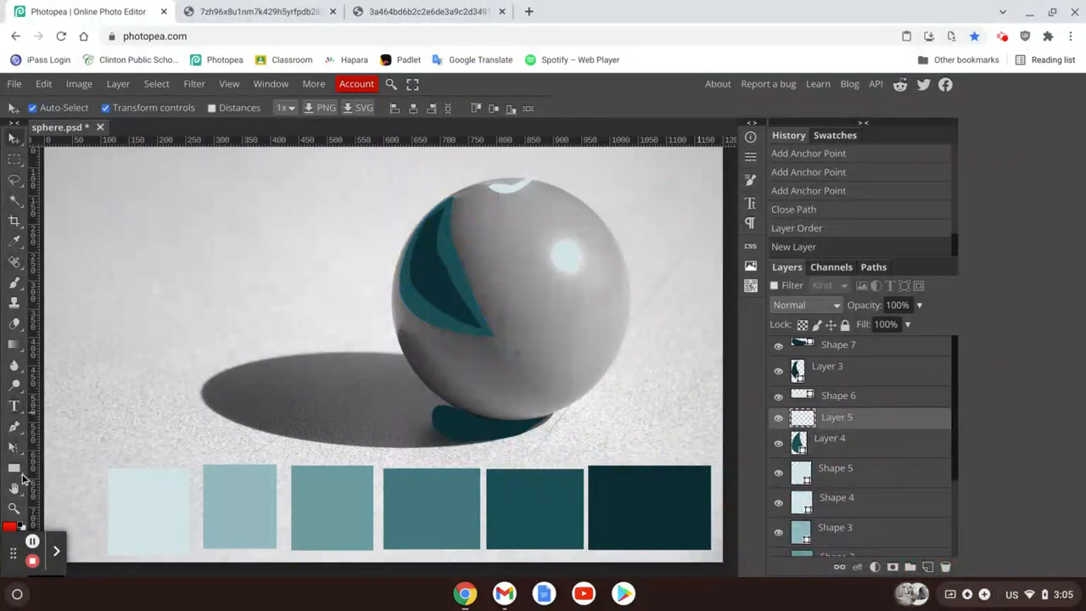
click(14, 430)
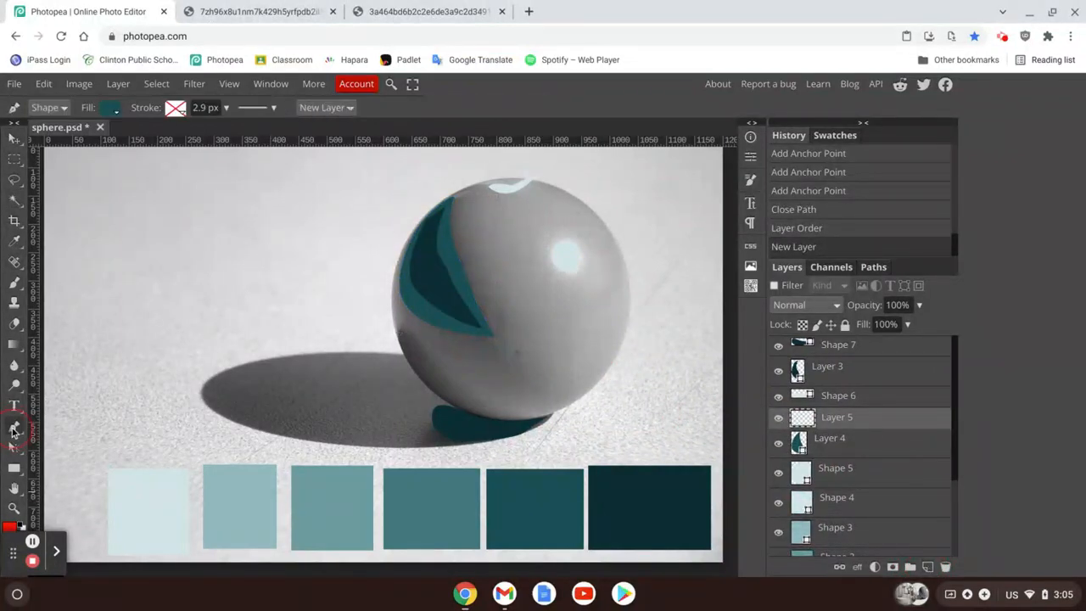
click(520, 422)
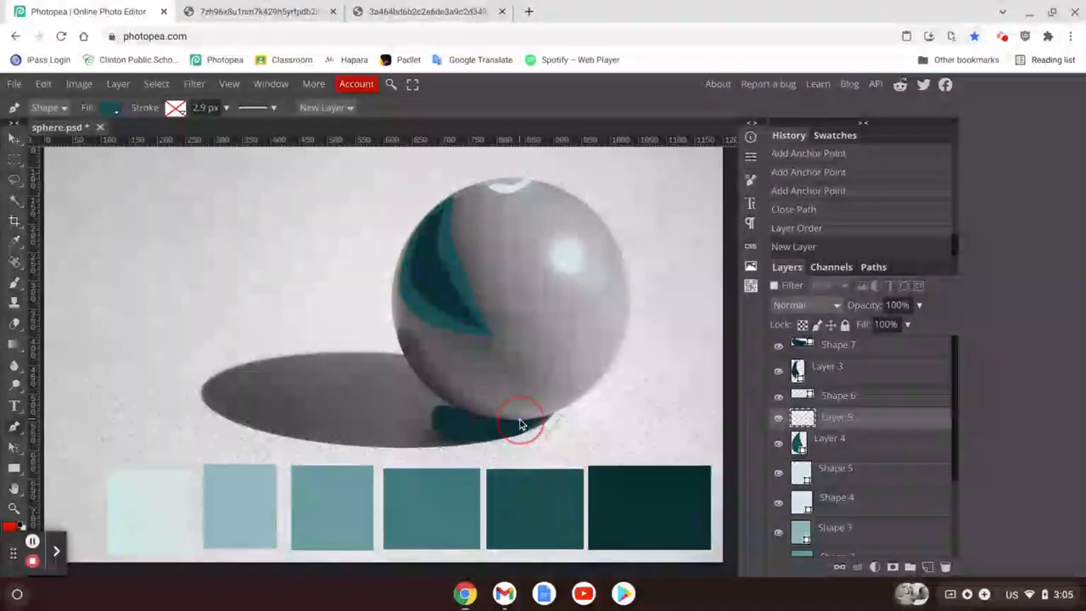
click(441, 389)
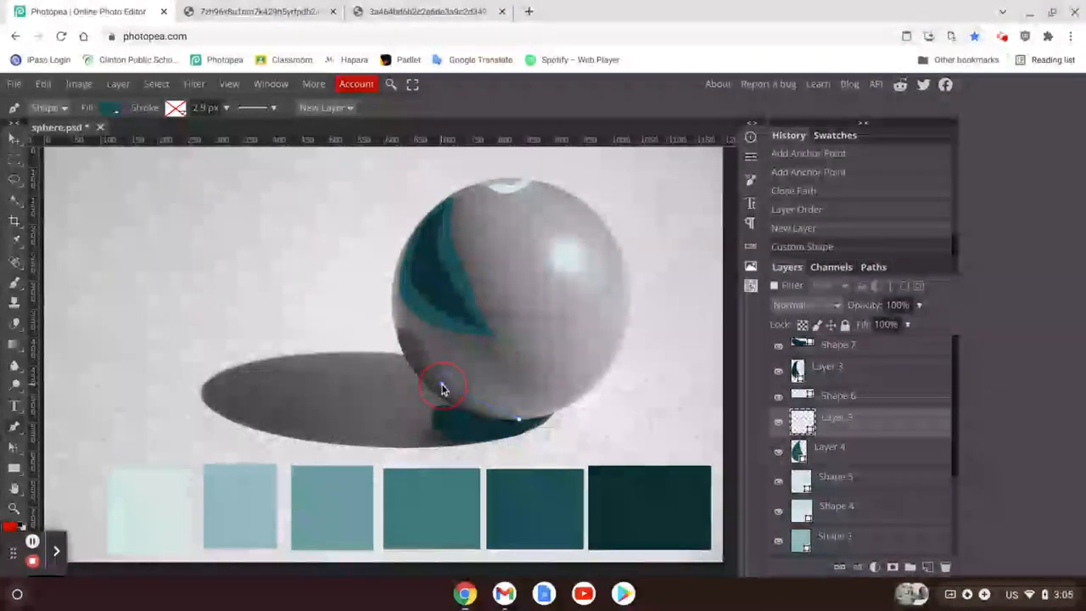
drag(441, 388, 406, 350)
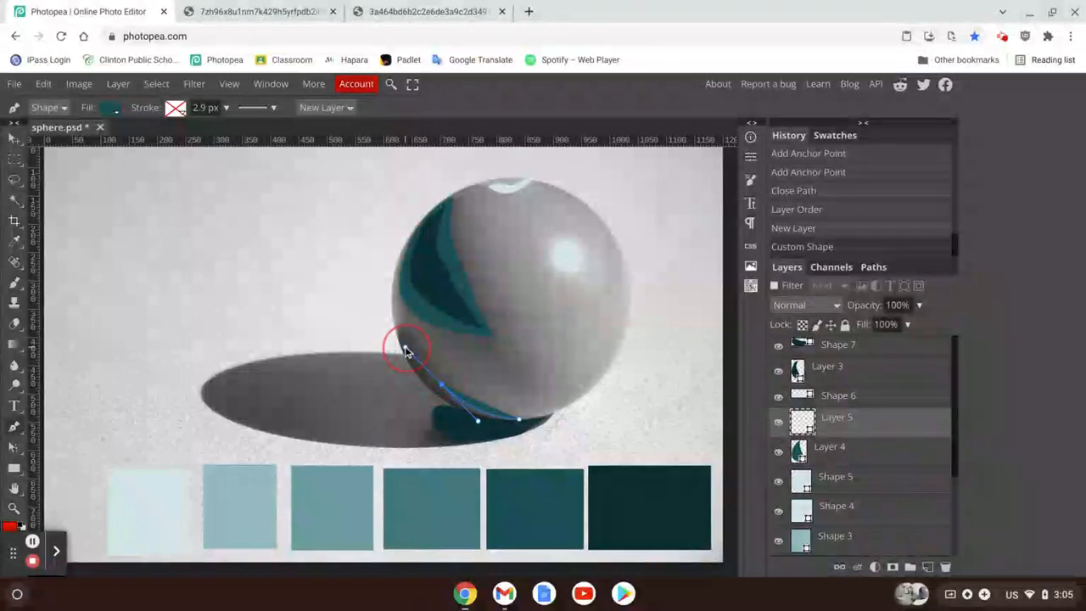
click(405, 348)
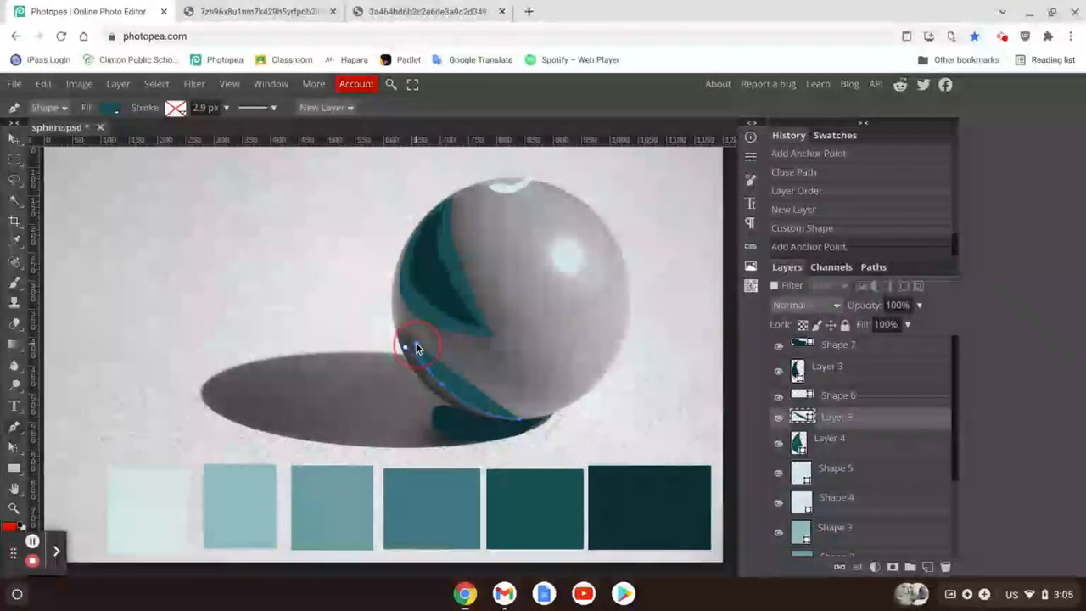
click(417, 343)
Round off the rim shadow's upper end and close its shape along the sphere's lower-left outline.
click(404, 352)
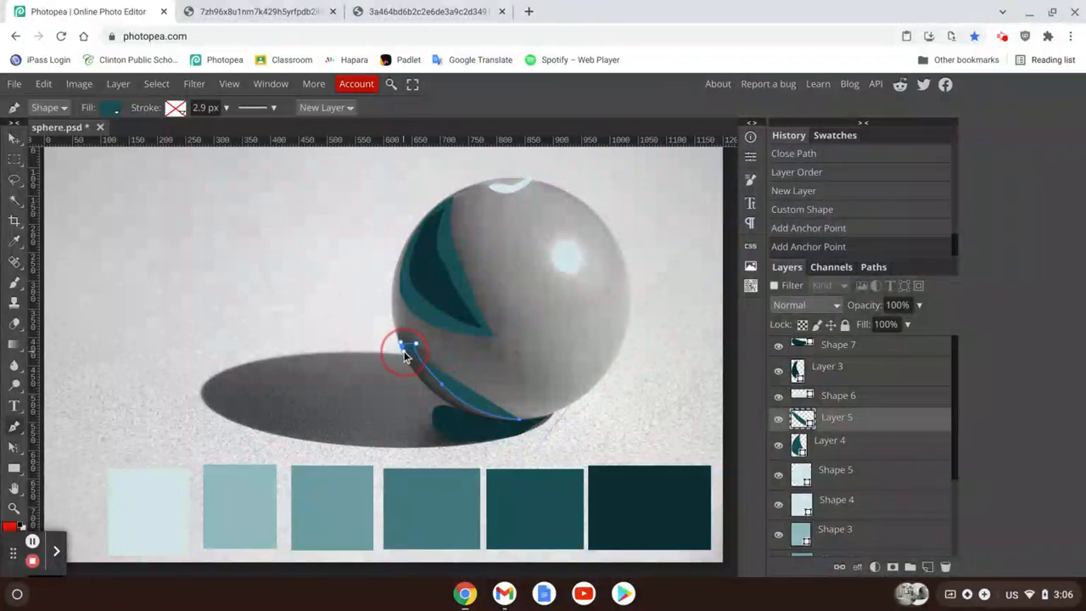
drag(393, 365, 419, 386)
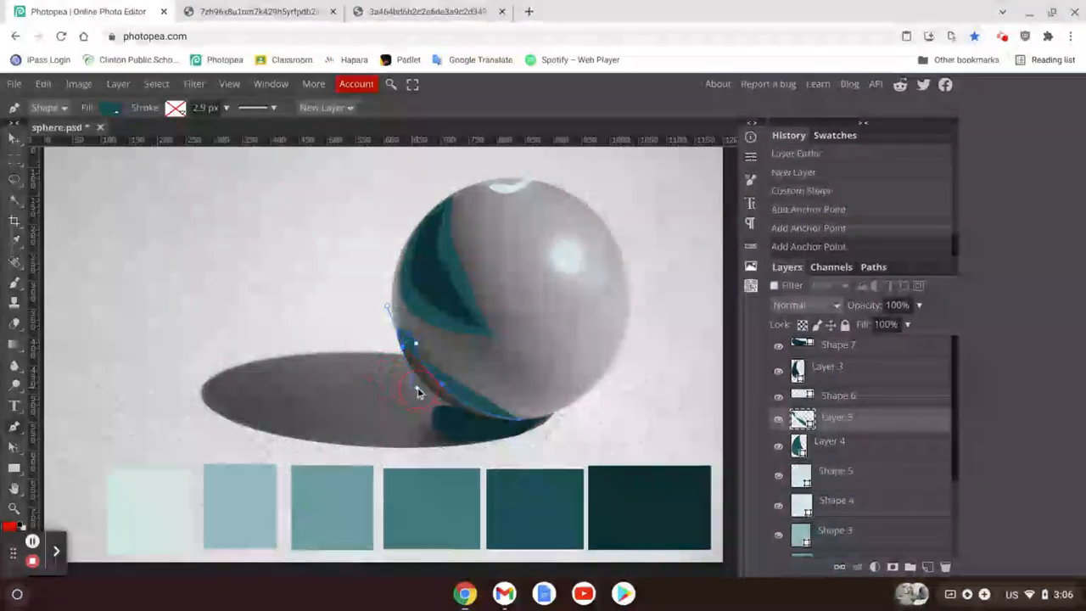
key(ctrl+z)
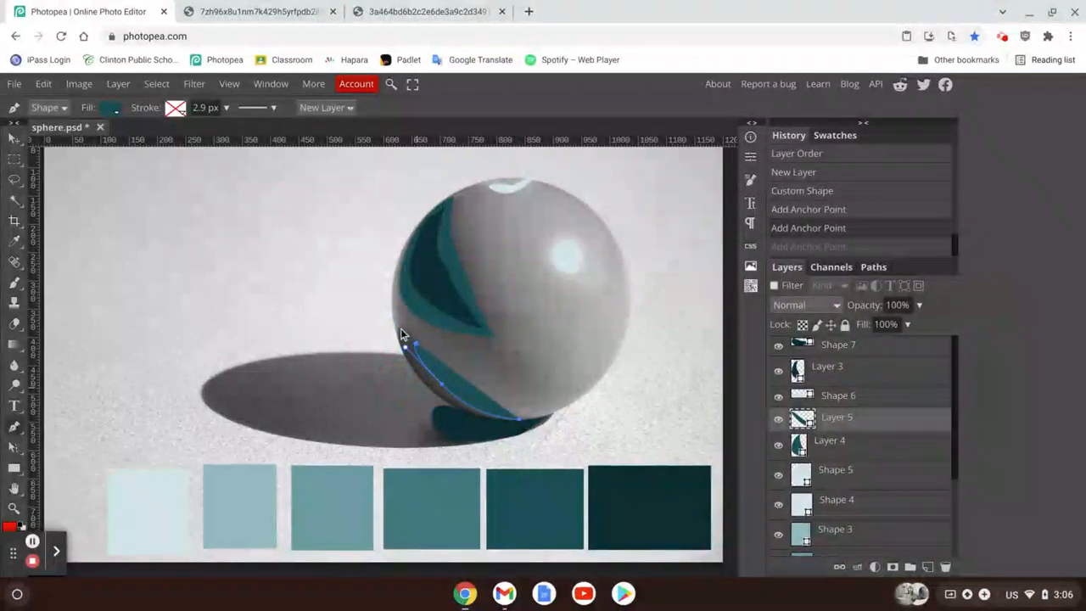
drag(400, 333, 385, 349)
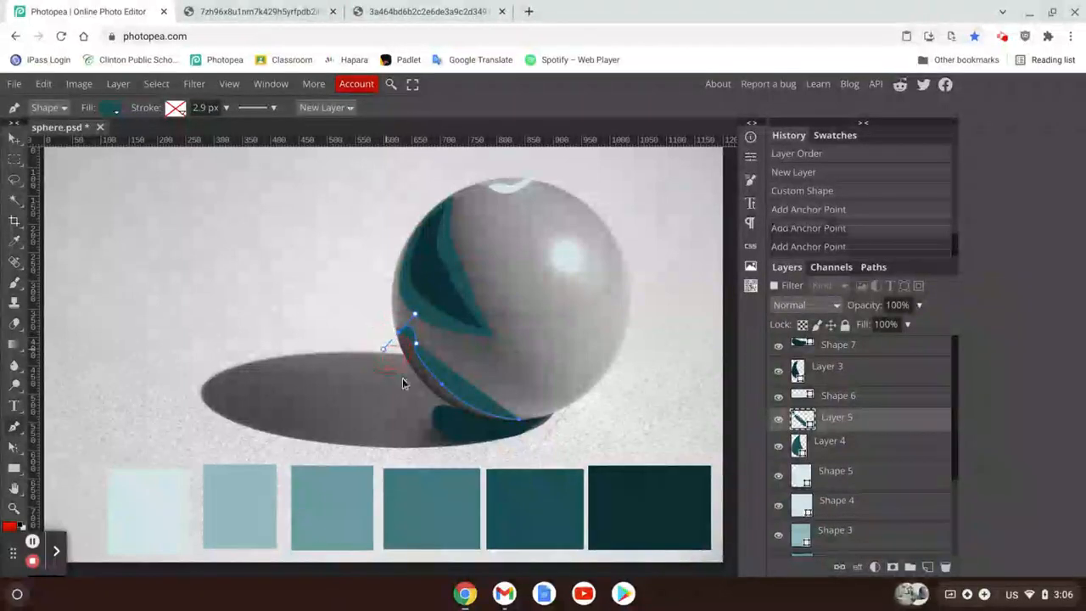
click(520, 422)
drag(520, 424, 574, 398)
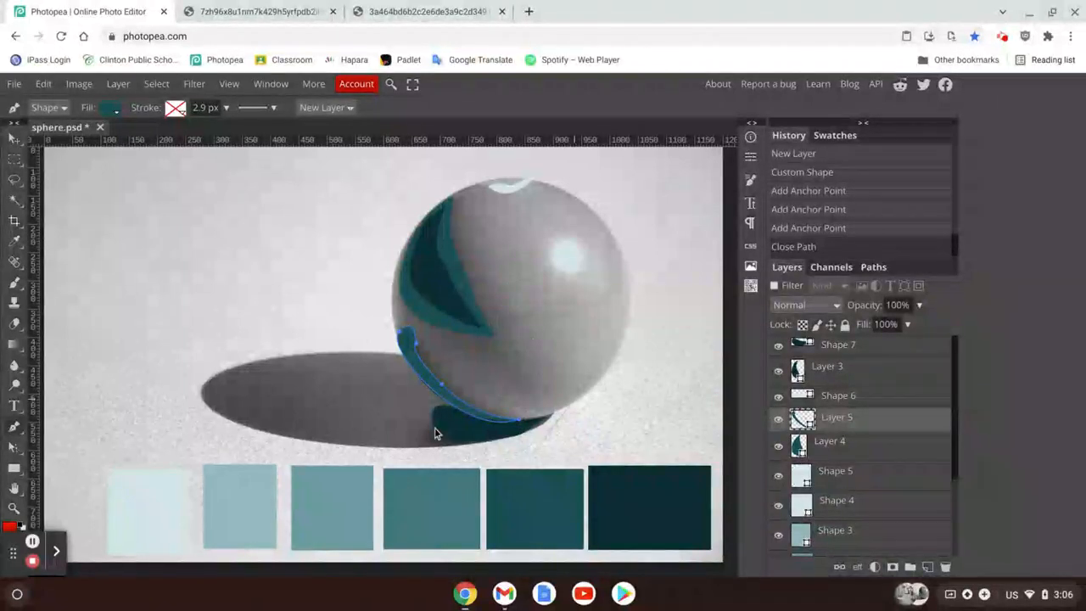
Trace the cast shadow area around the dark contact shadow beneath the sphere as a closed second-darkest teal pen shape.
click(540, 425)
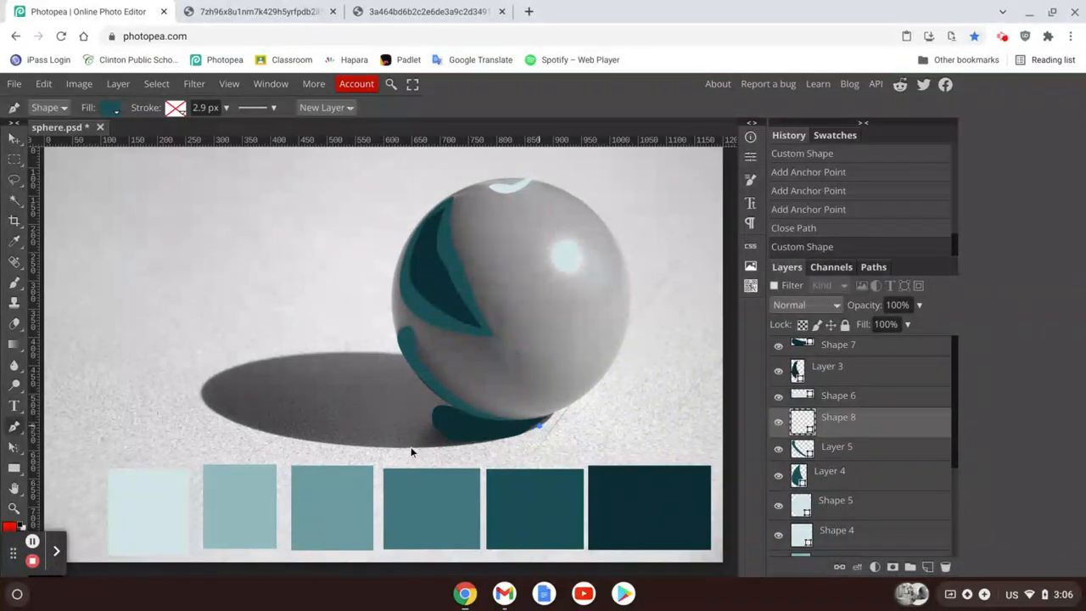
drag(408, 446, 302, 446)
drag(379, 416, 386, 410)
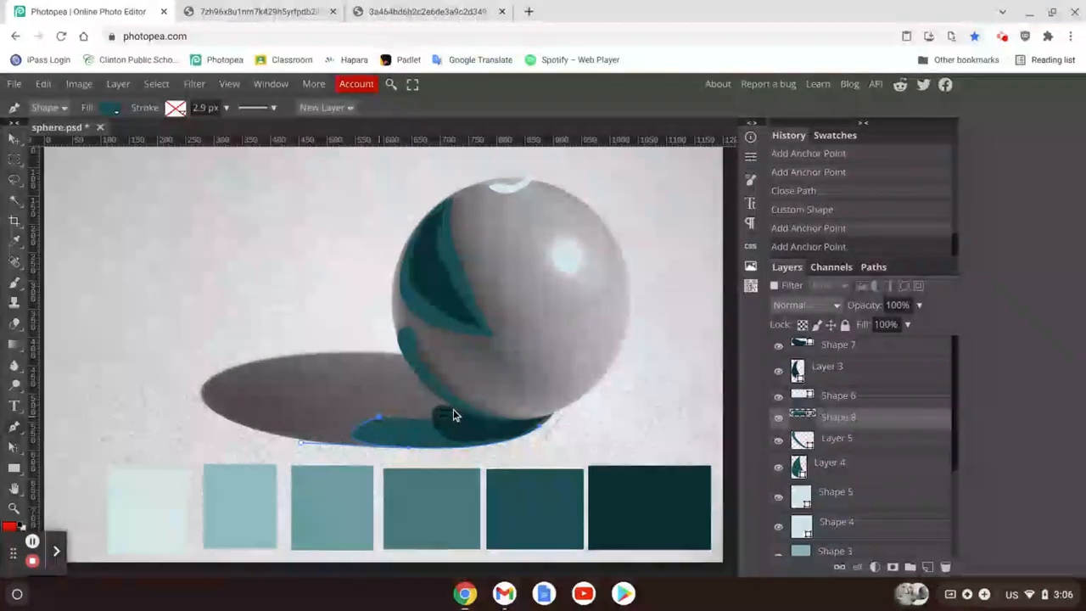
drag(453, 411, 478, 435)
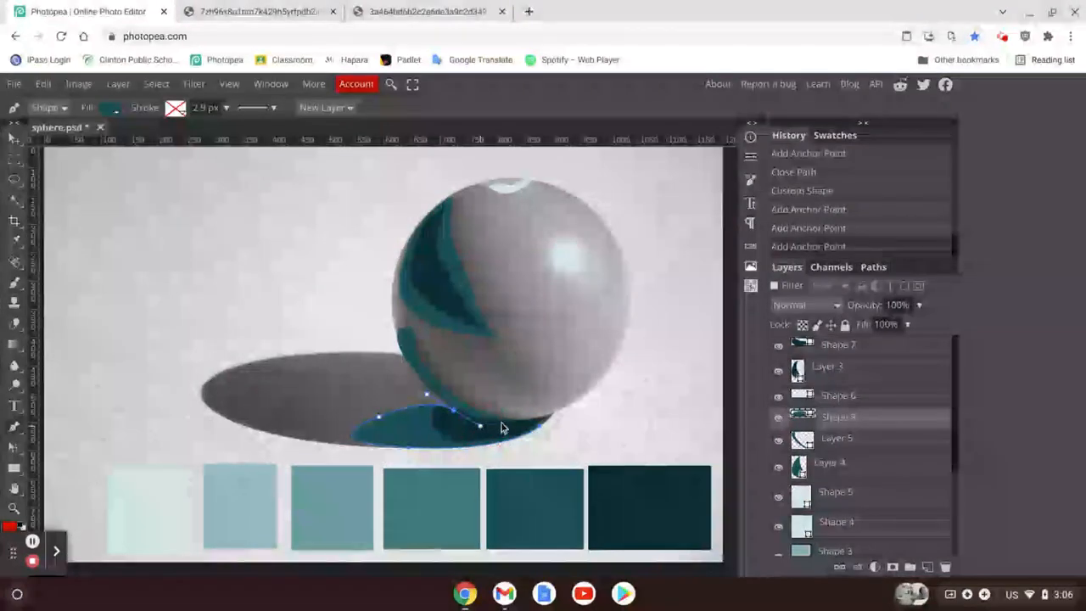
click(555, 411)
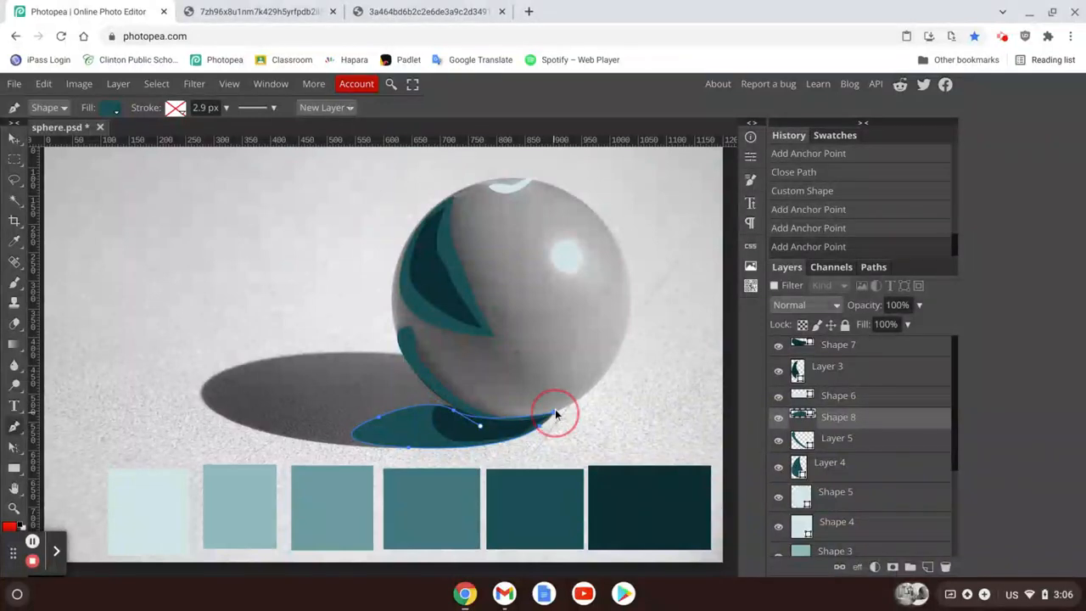
drag(559, 409, 556, 416)
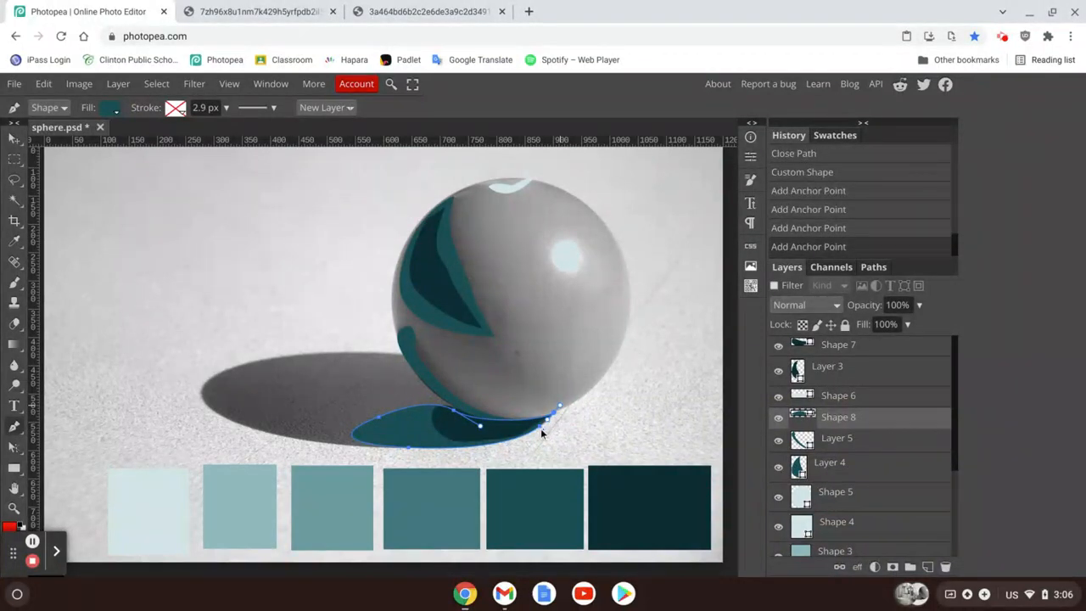
click(541, 431)
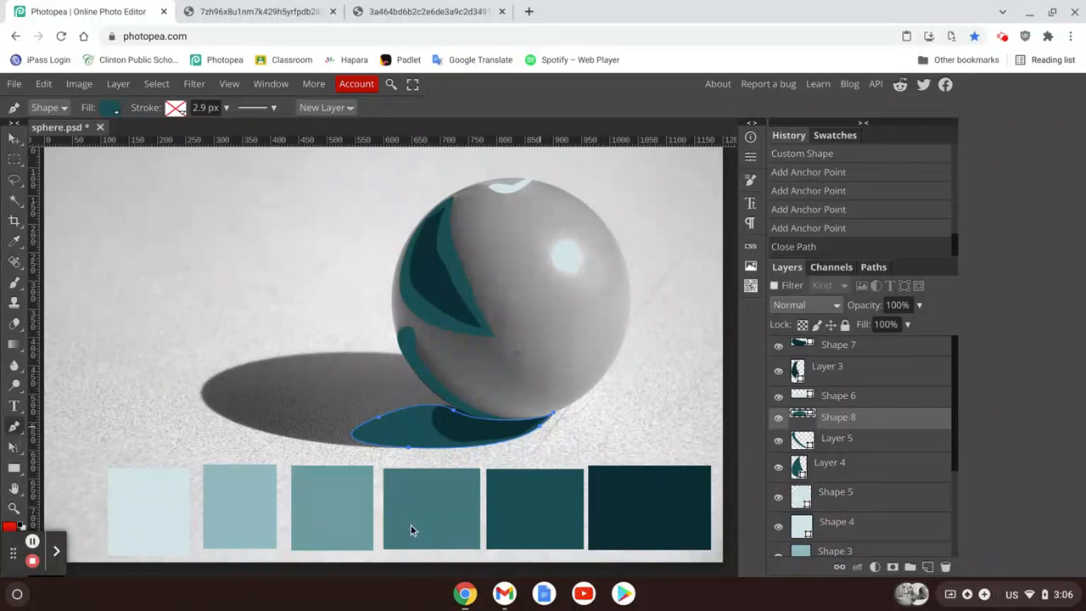
Add another new layer and set the Pen tool's shape fill to the third-darkest swatch's teal, 43767e.
click(927, 567)
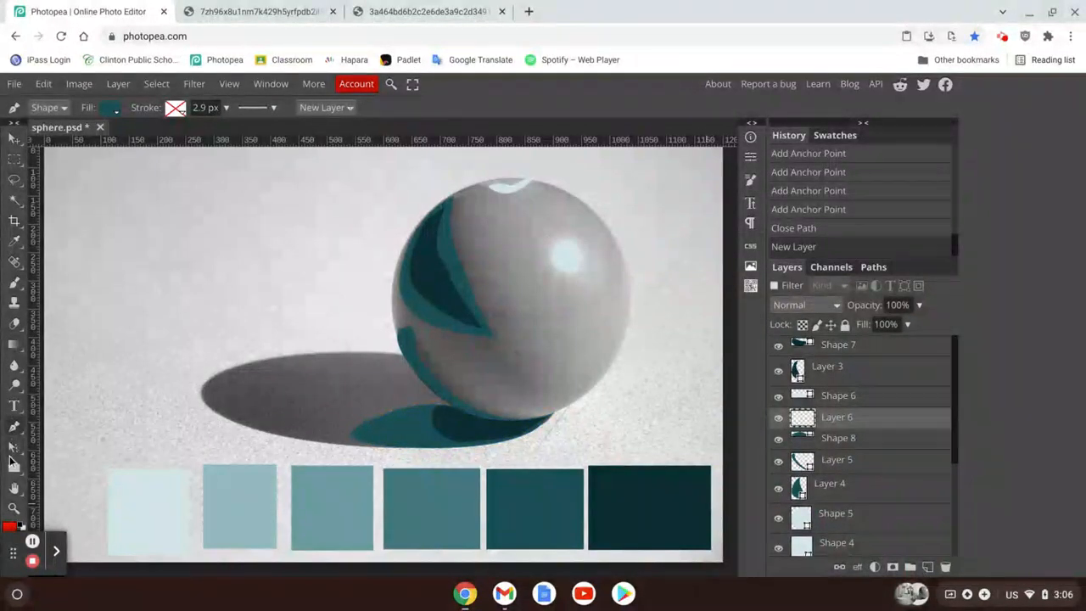
click(109, 109)
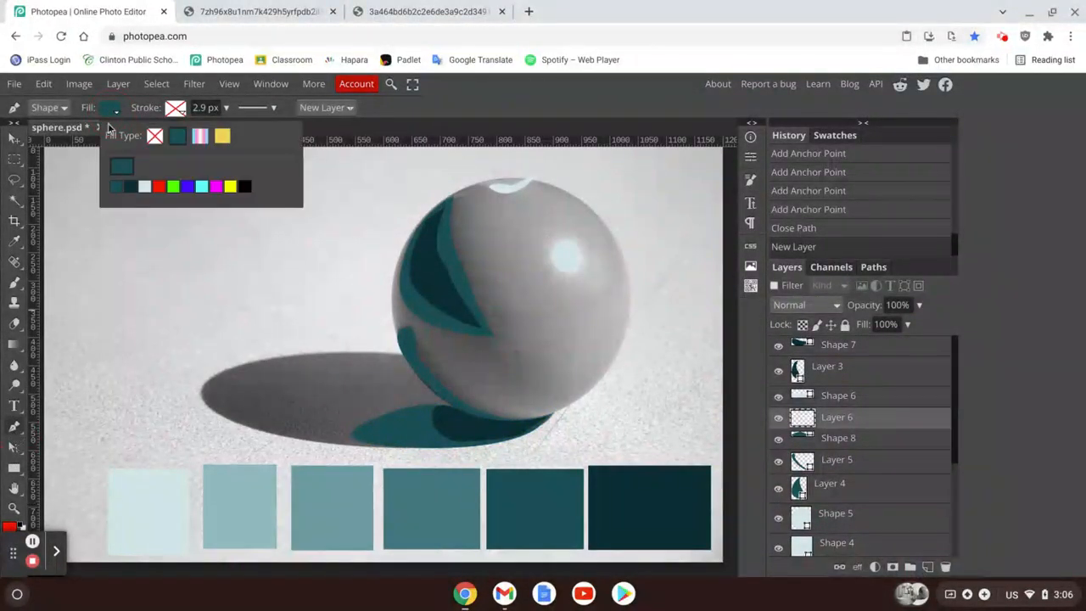
click(122, 165)
click(415, 516)
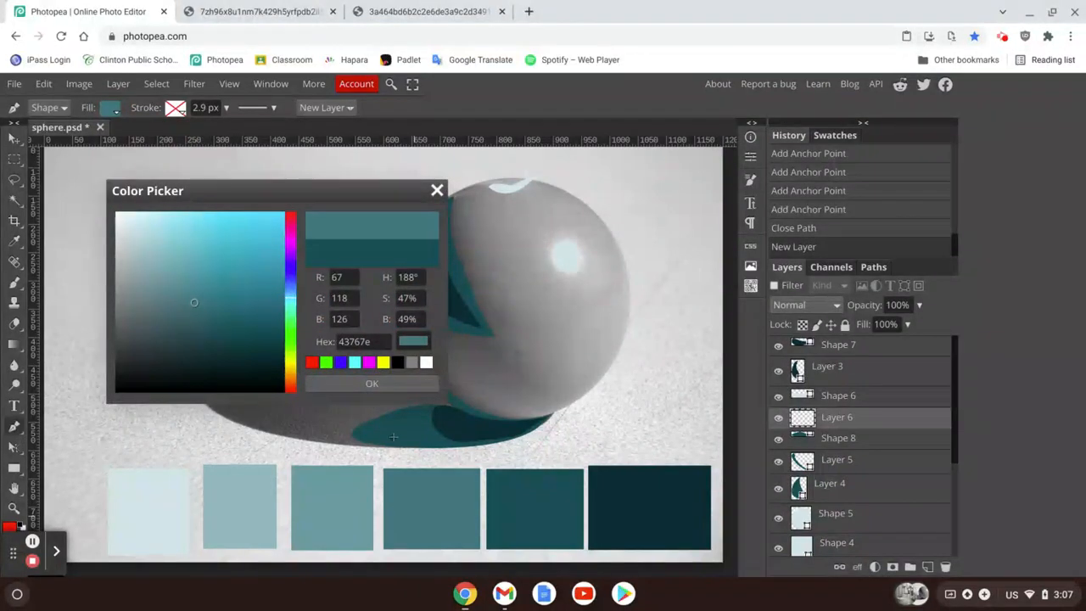
click(375, 384)
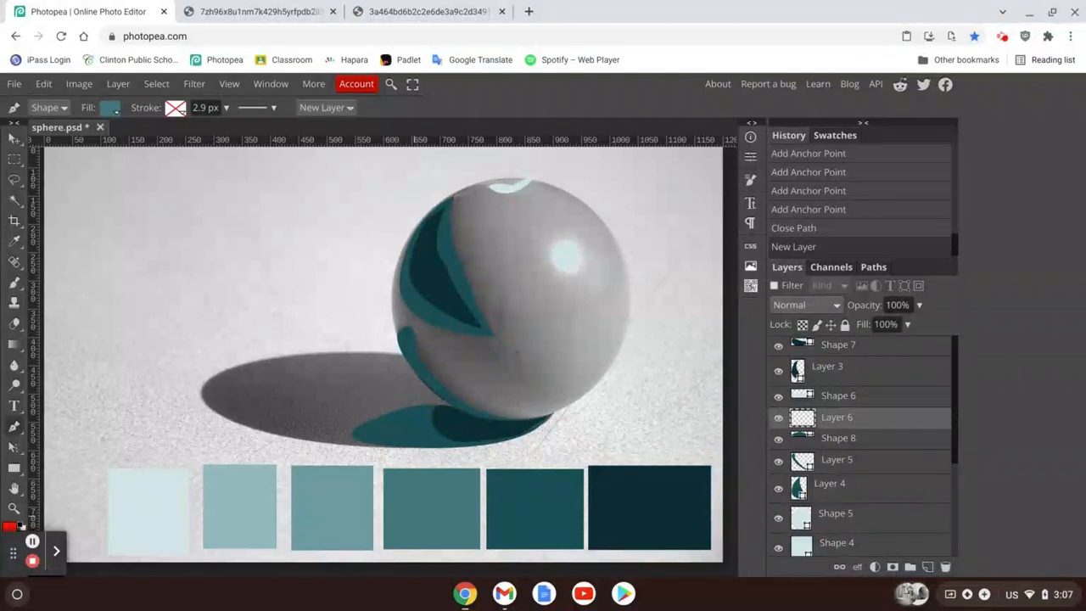
Outline a wider band around the sphere's lower-left rim shadow in the third-darkest teal, curving back along the sphere's edge to its starting point.
click(526, 417)
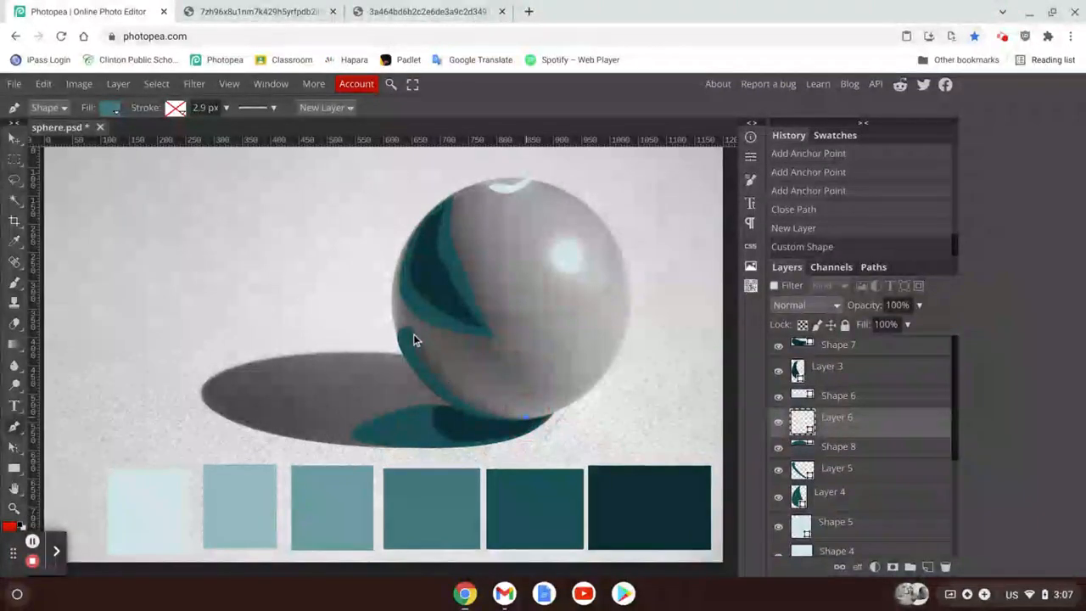
click(450, 374)
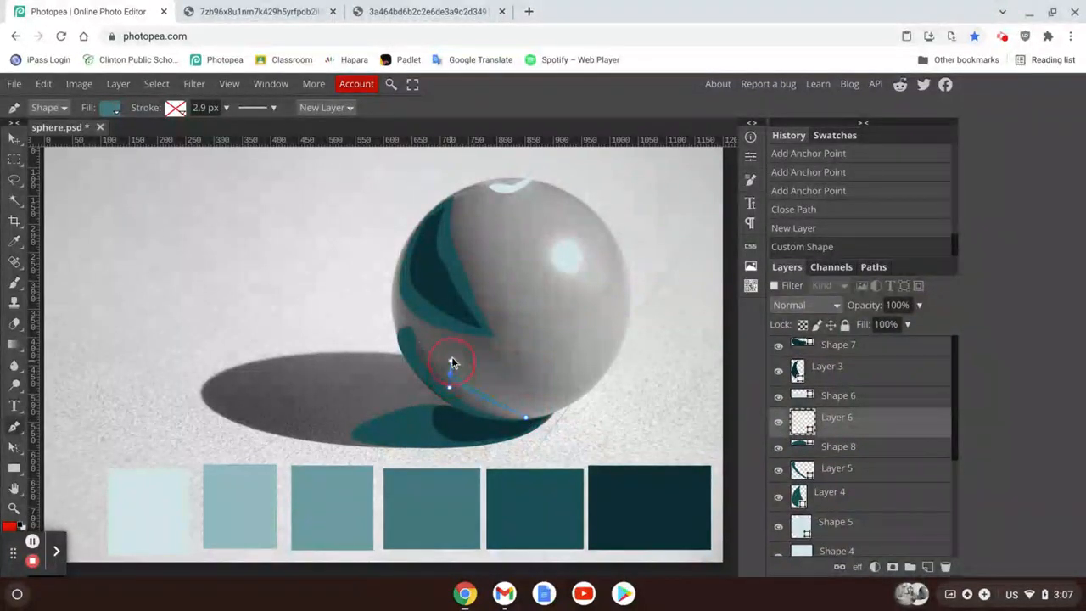
click(410, 317)
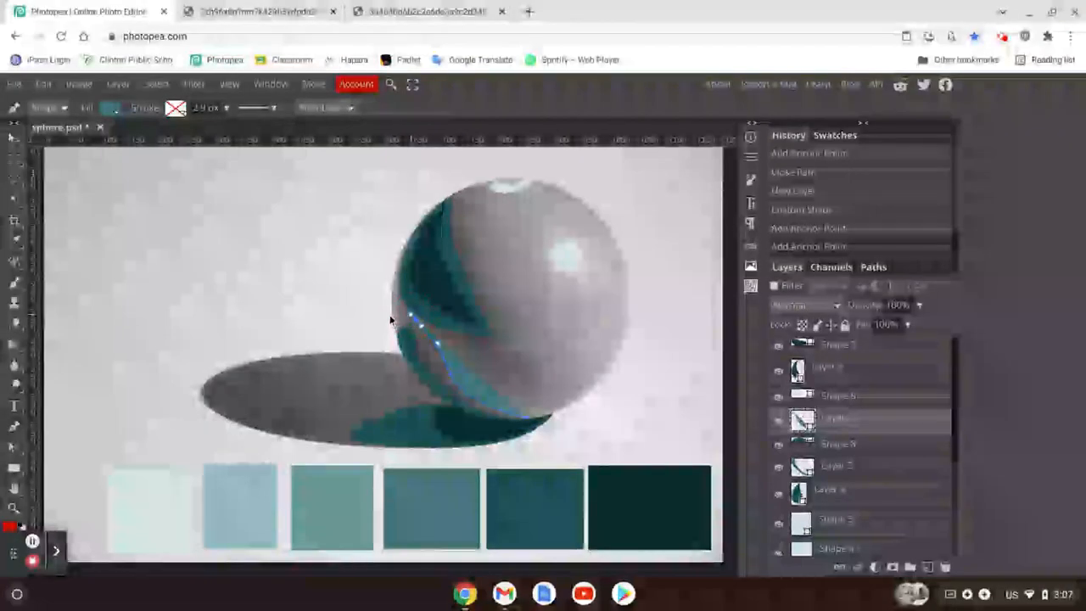
click(394, 320)
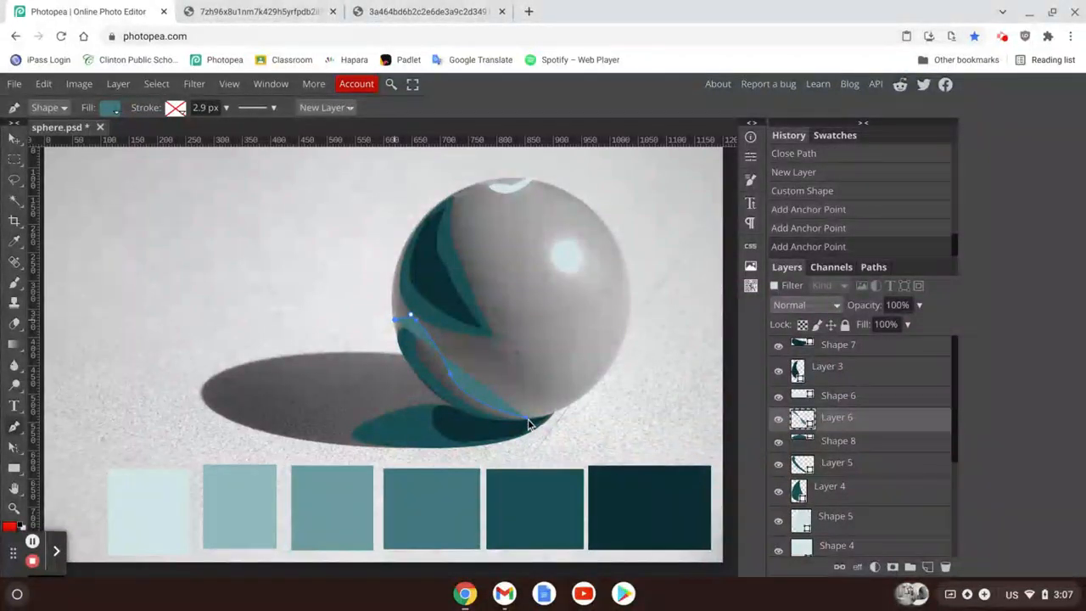
drag(528, 420, 660, 425)
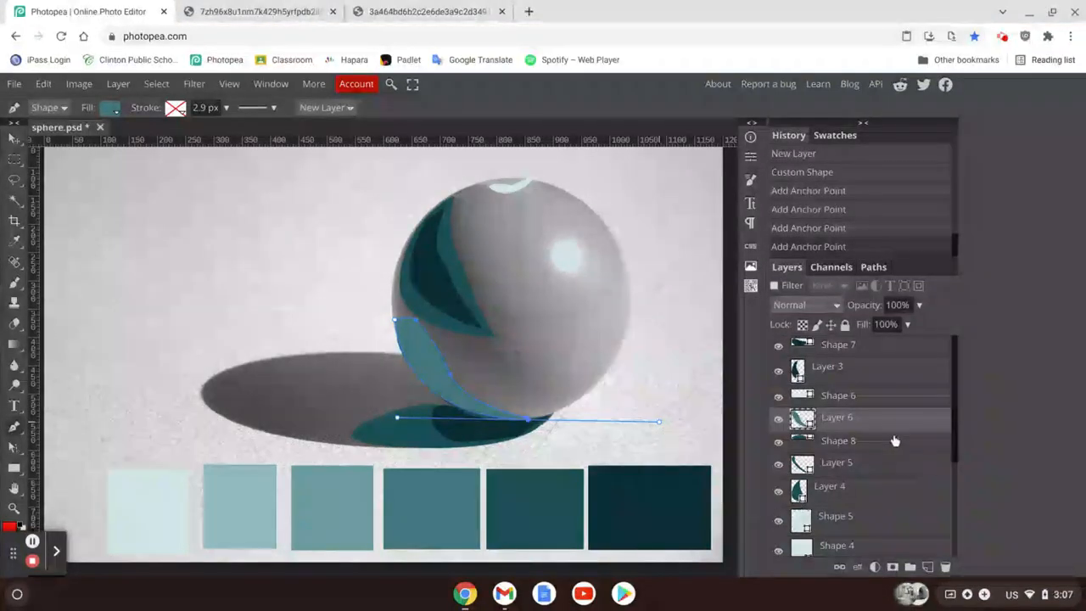
Try to move the wider band's layer below Layer 4 and close the band's path beneath the sphere.
drag(882, 426, 880, 485)
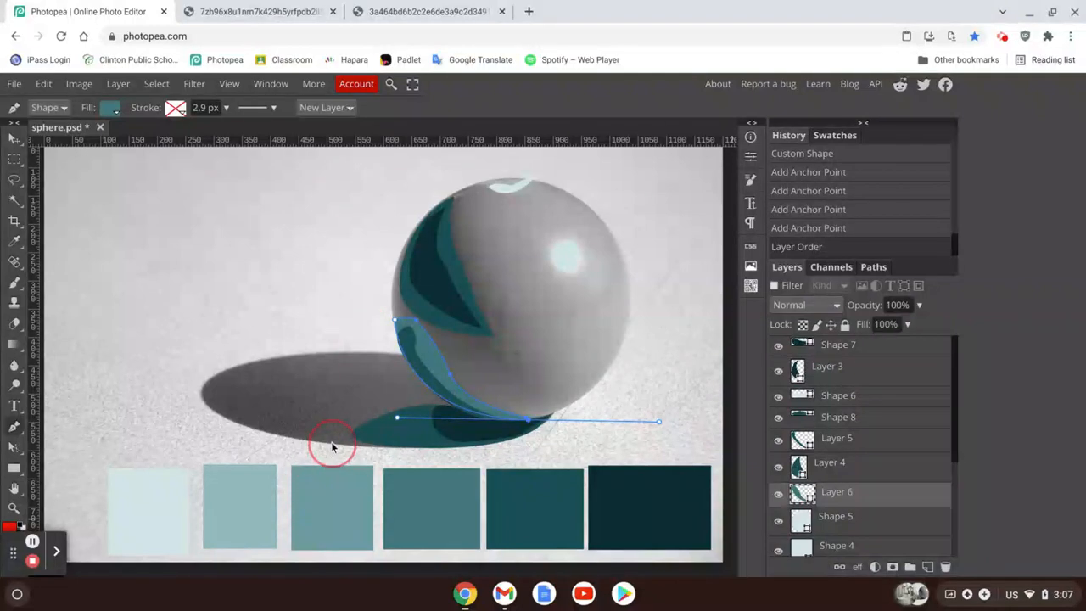
click(319, 358)
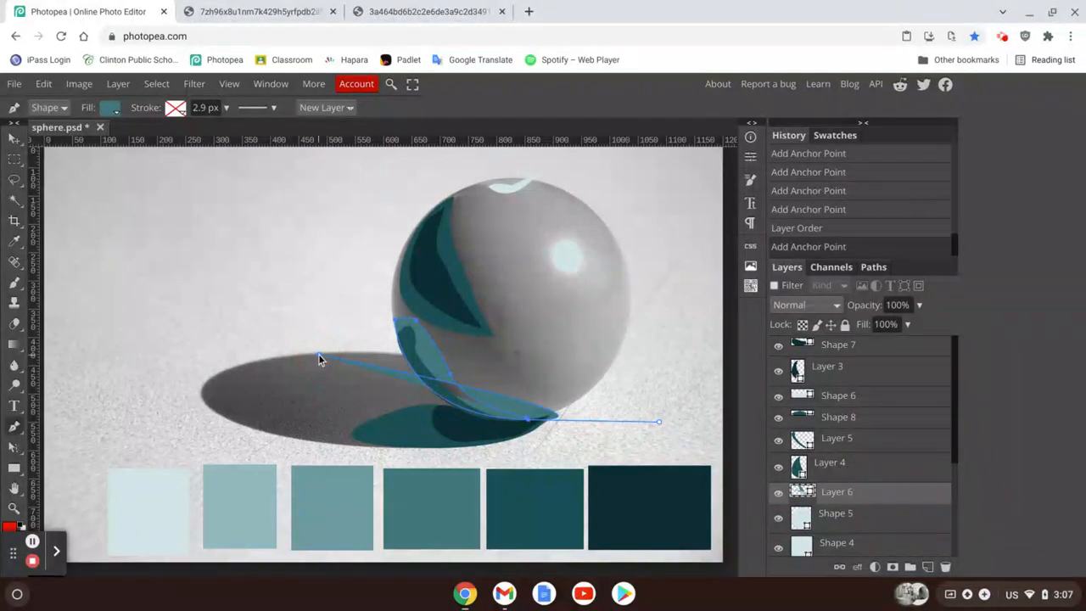
key(ctrl+z)
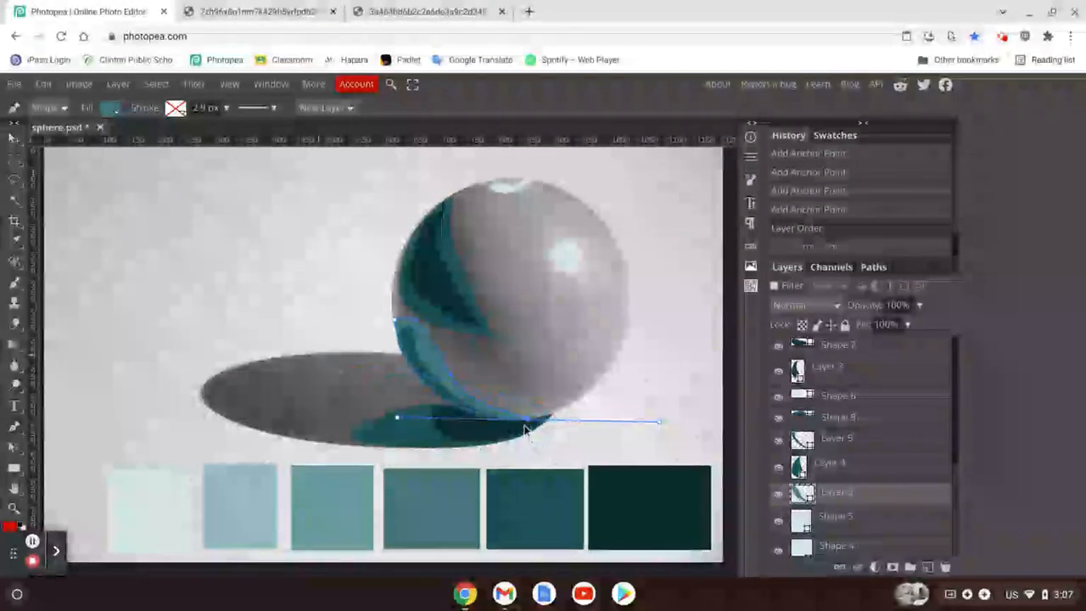
click(528, 420)
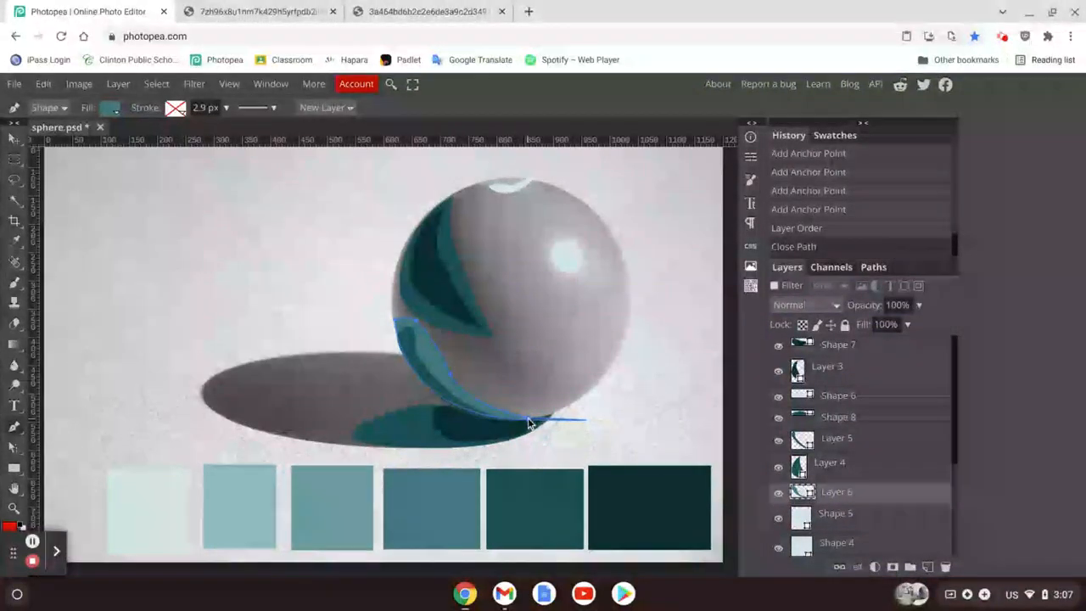
key(ctrl+z)
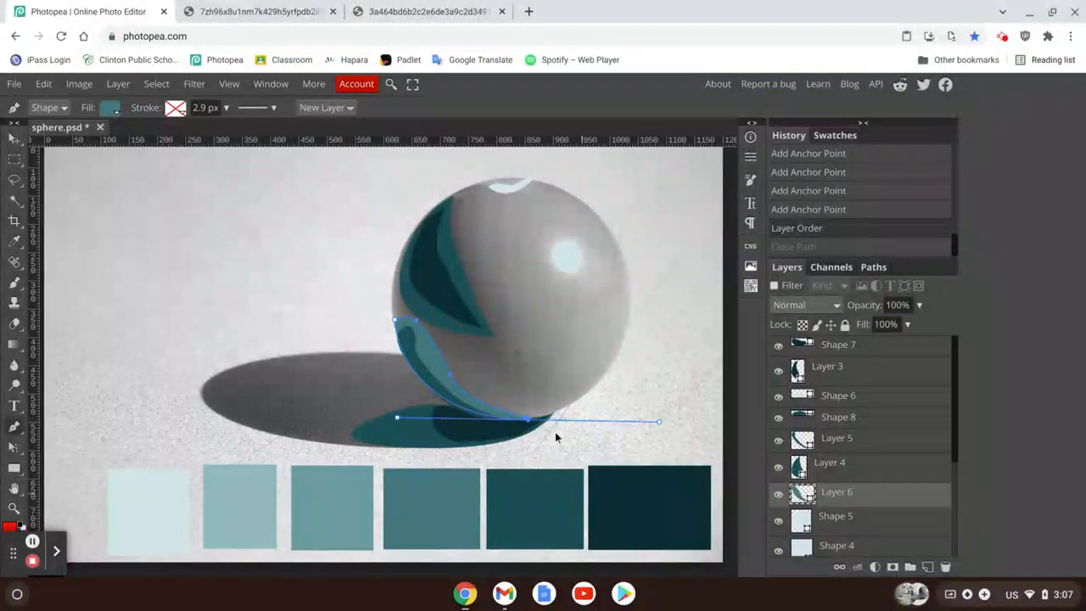
key(ctrl+z)
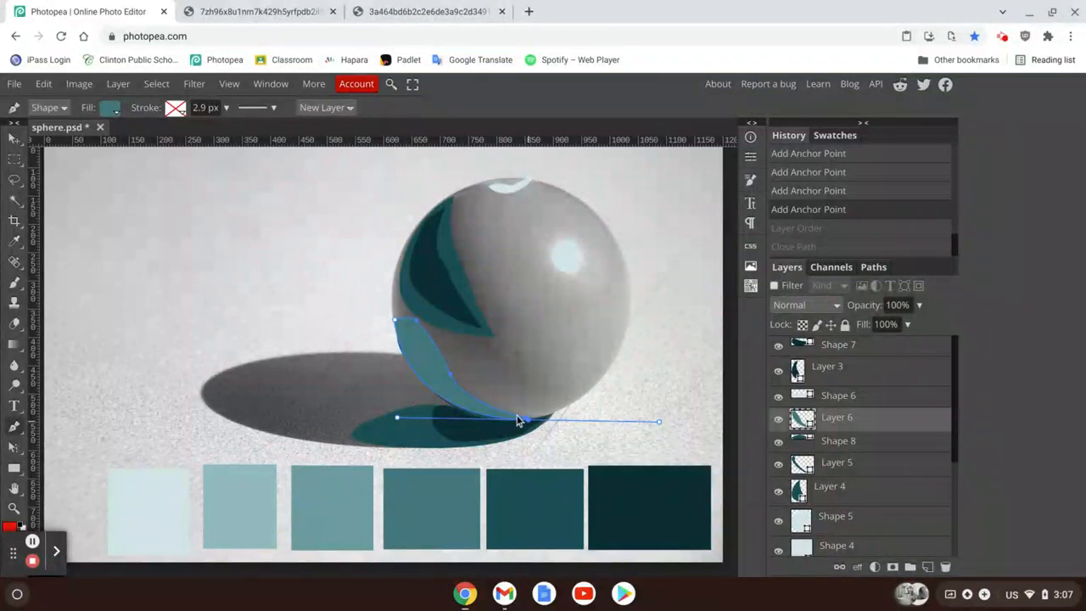
Retry closing the band's path at its starting point, undoing each attempt.
click(528, 424)
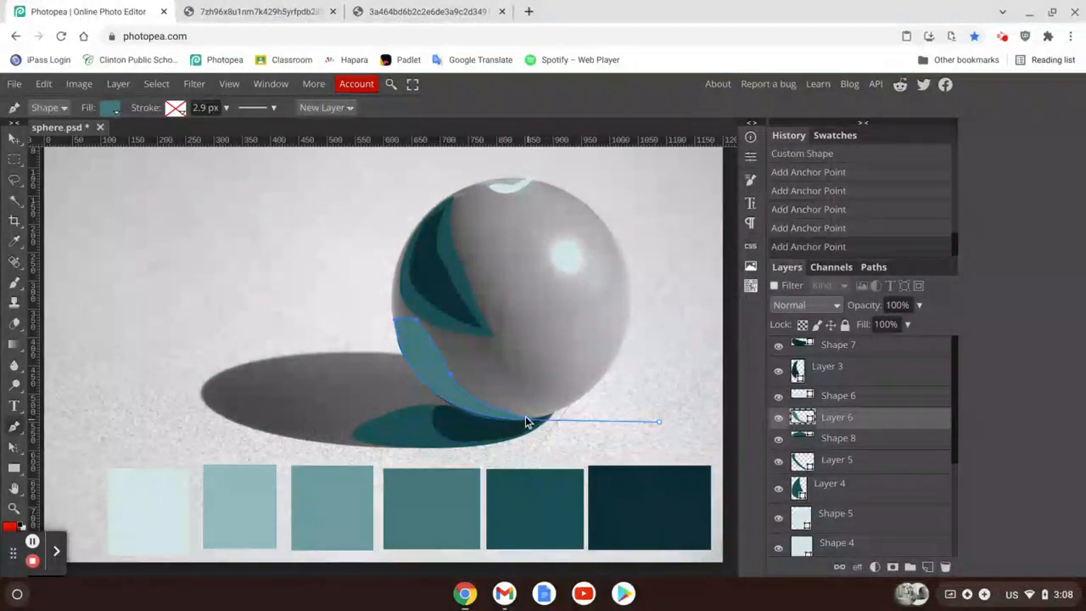
key(ctrl+z)
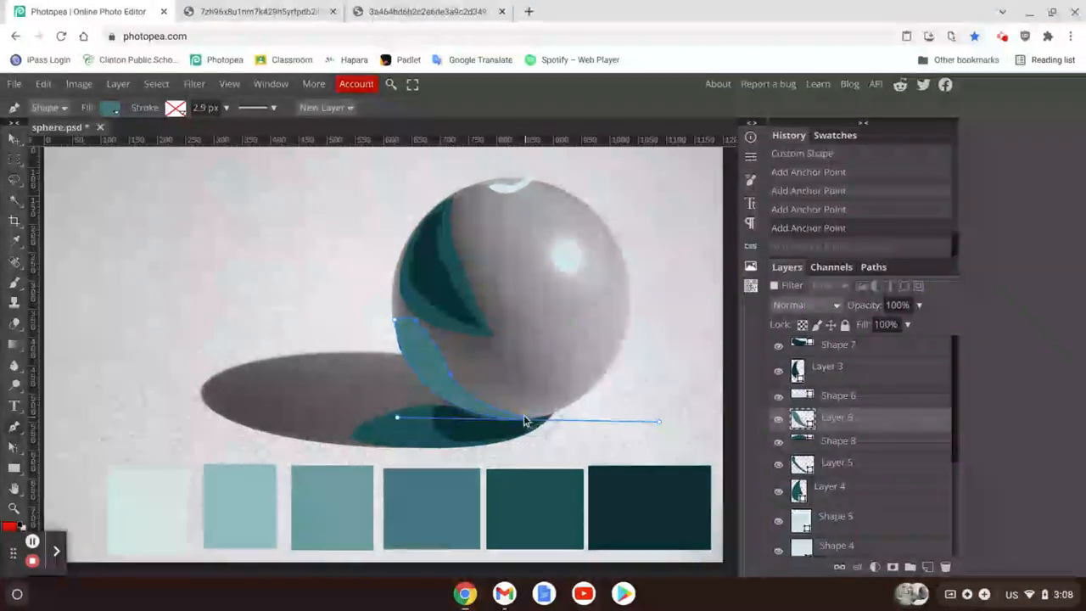
click(525, 419)
key(ctrl+z)
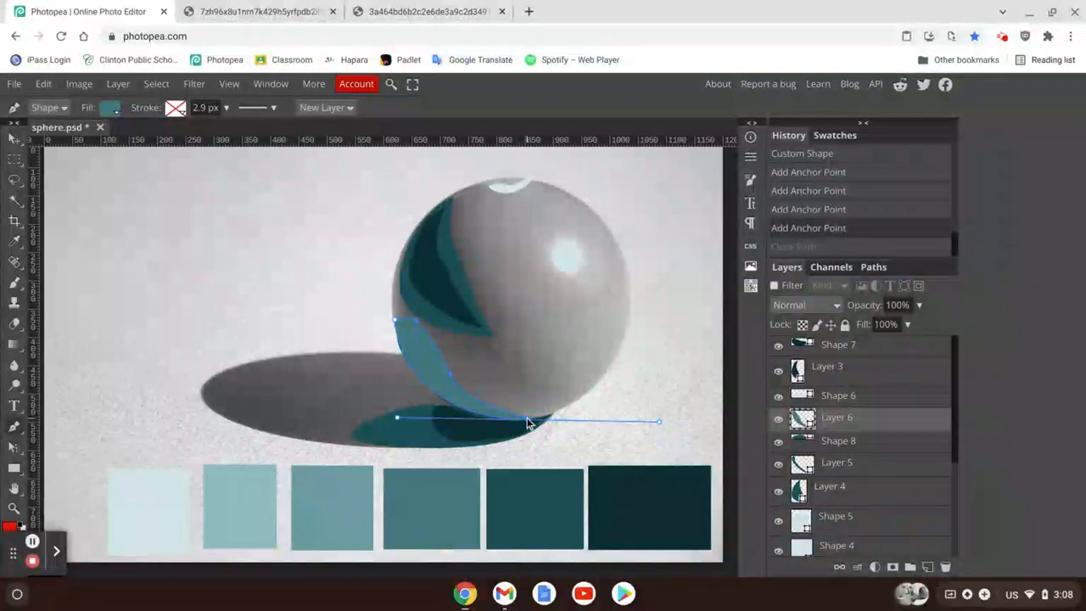
Undo the band's long outer curve along the sphere's lower-left edge after another try at closing the path.
key(ctrl+equal)
key(ctrl+equal)
key(ctrl+equal)
scroll(527, 423, right, 5)
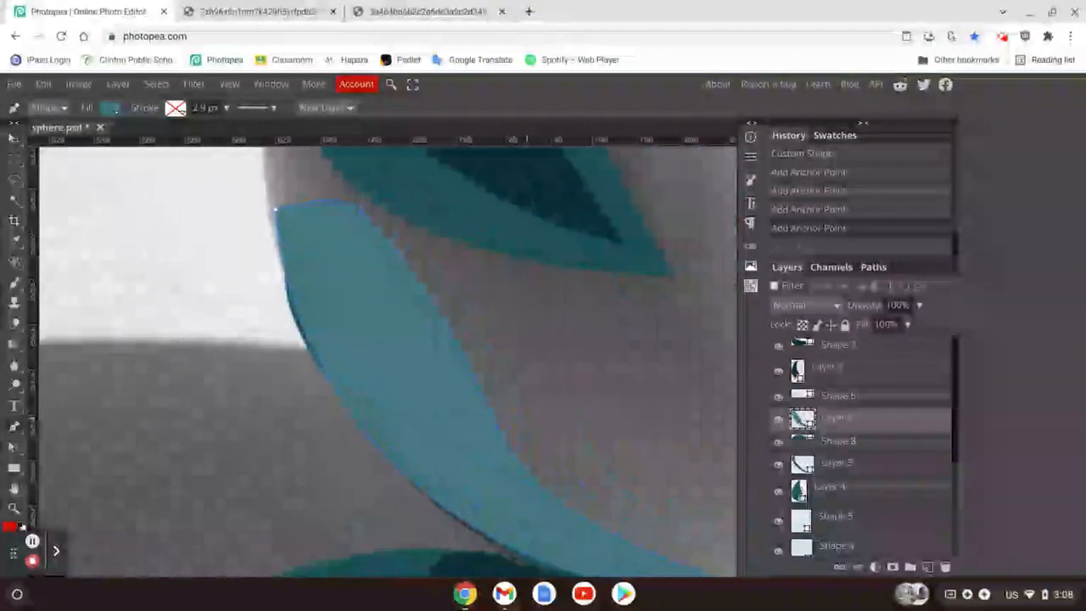
scroll(501, 384, down, 5)
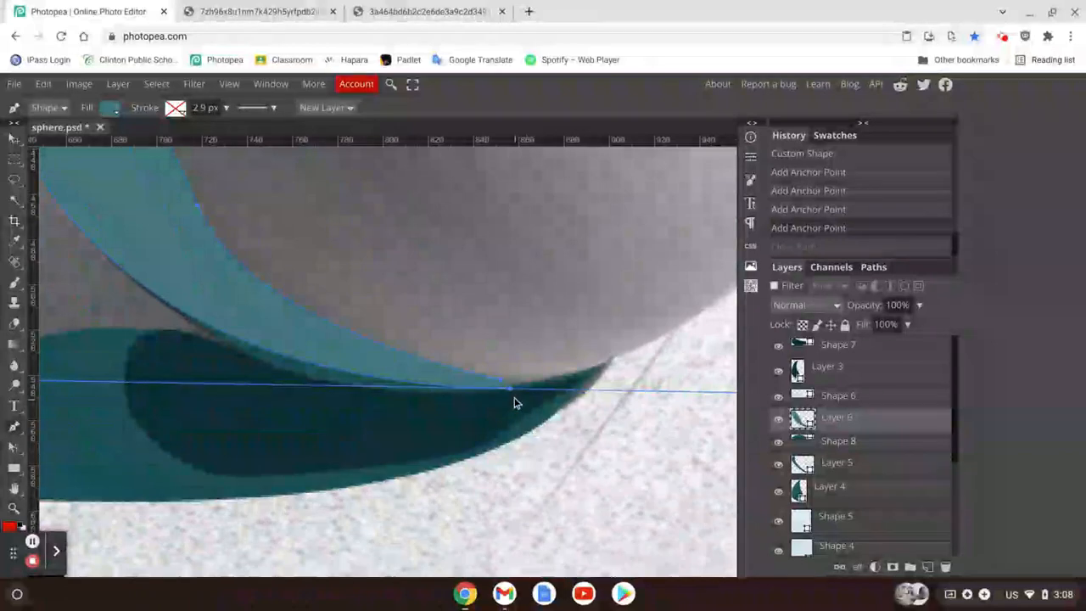
click(500, 384)
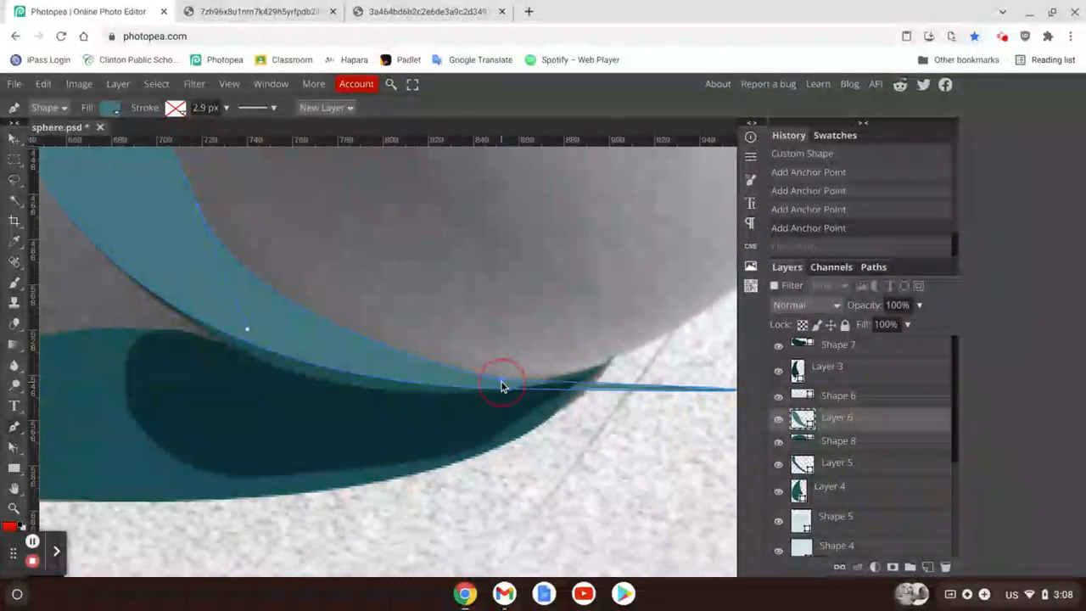
key(ctrl+z)
key(ctrl+z)
key(ctrl+z)
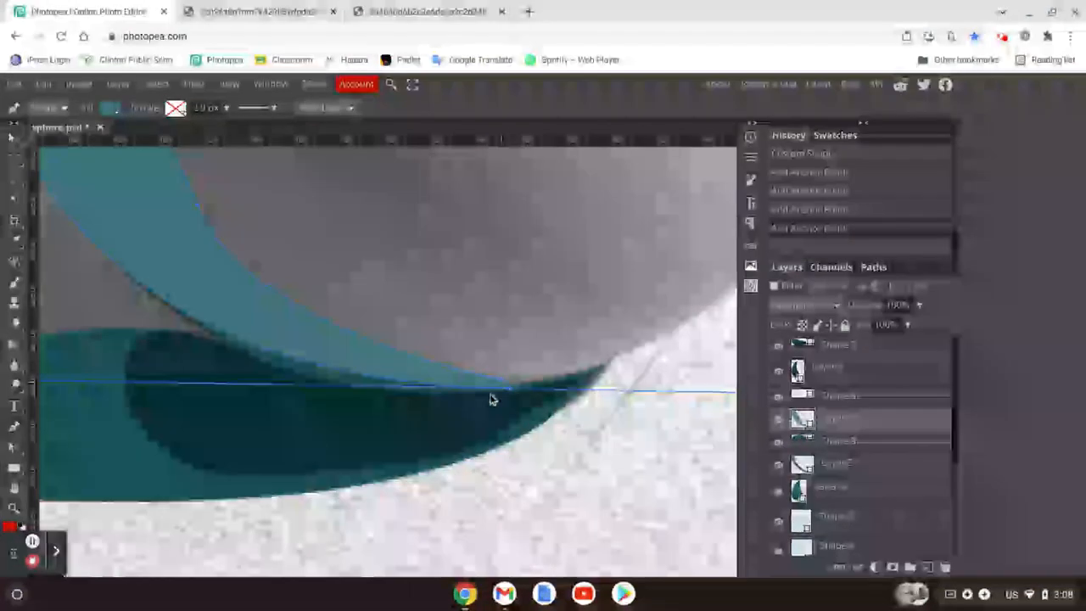
Try to extend the band's open outline to the contact shadow's right tip under the sphere.
scroll(370, 382, up, 3)
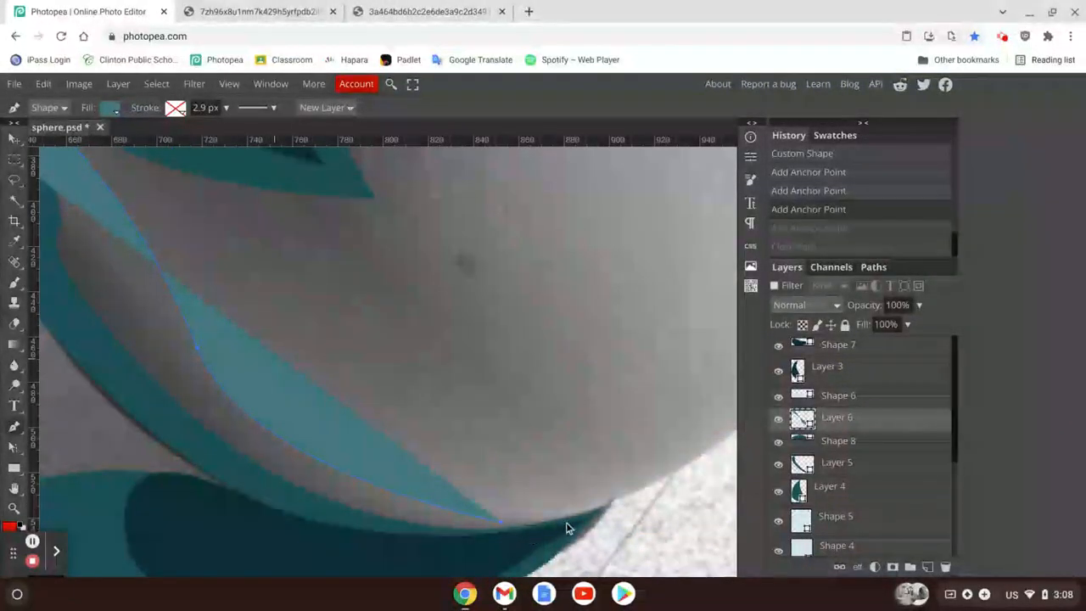
click(597, 509)
drag(597, 509, 674, 399)
drag(683, 492, 787, 430)
key(ctrl+z)
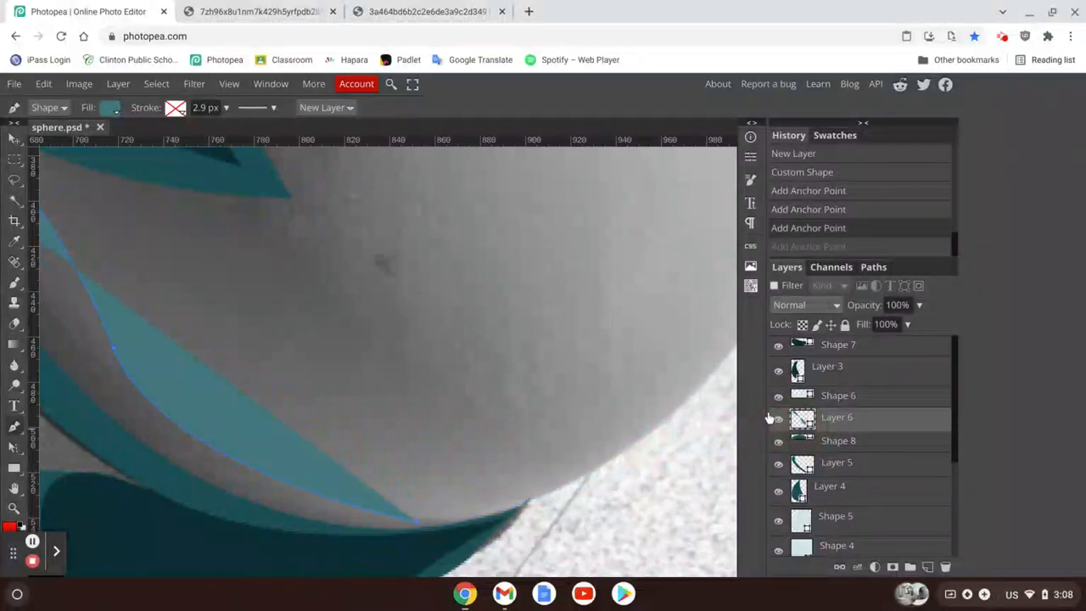
Try to trace the band's outer edge as one long curve from its upper end to the contact shadow's tip.
key(ctrl+minus)
scroll(421, 453, left, 2)
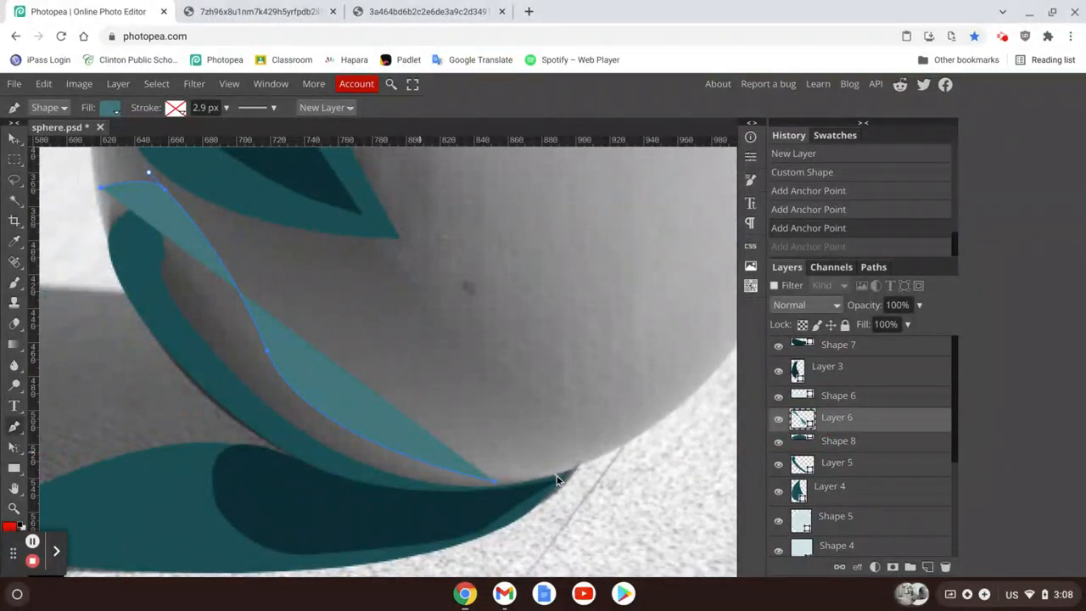
drag(556, 480, 749, 412)
scroll(476, 400, left, 5)
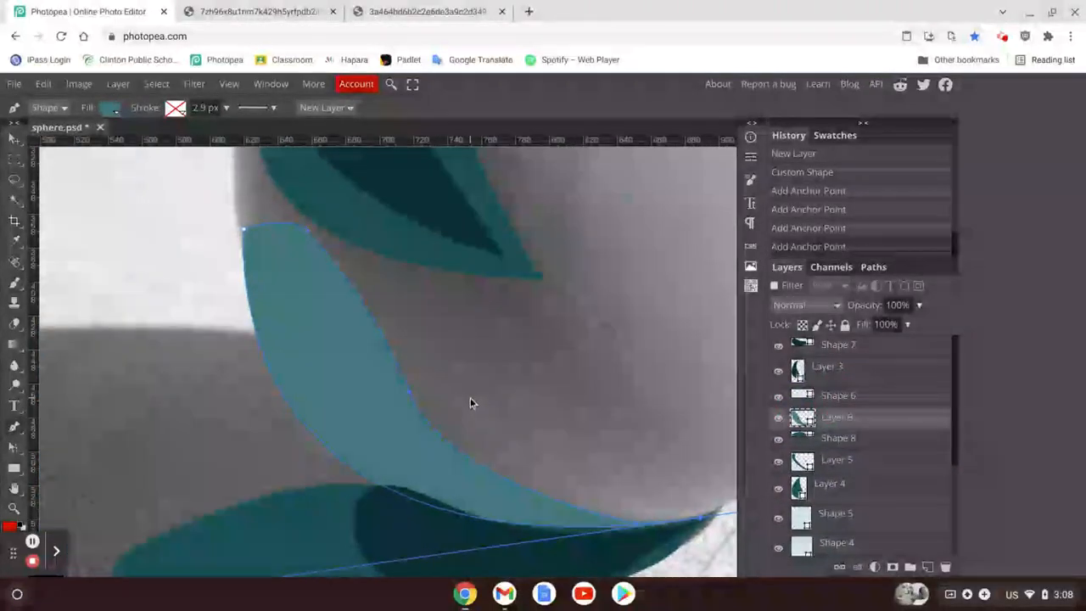
scroll(470, 397, down, 2)
key(ctrl+z)
scroll(470, 397, down, 2)
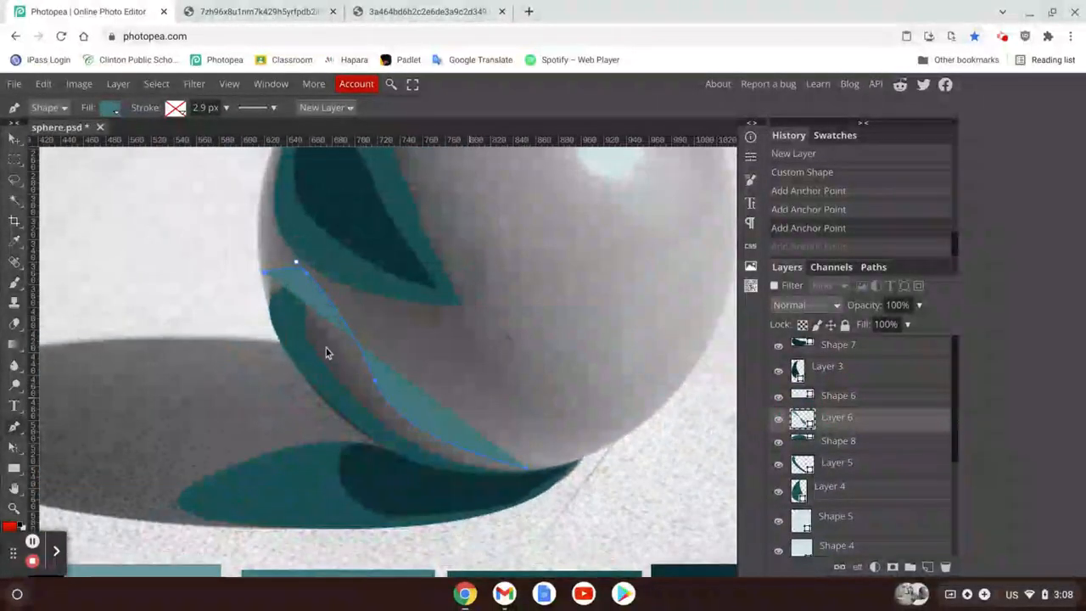
Try the single outer curve to the contact shadow's tip again and close the path at its starting point.
drag(562, 472, 681, 413)
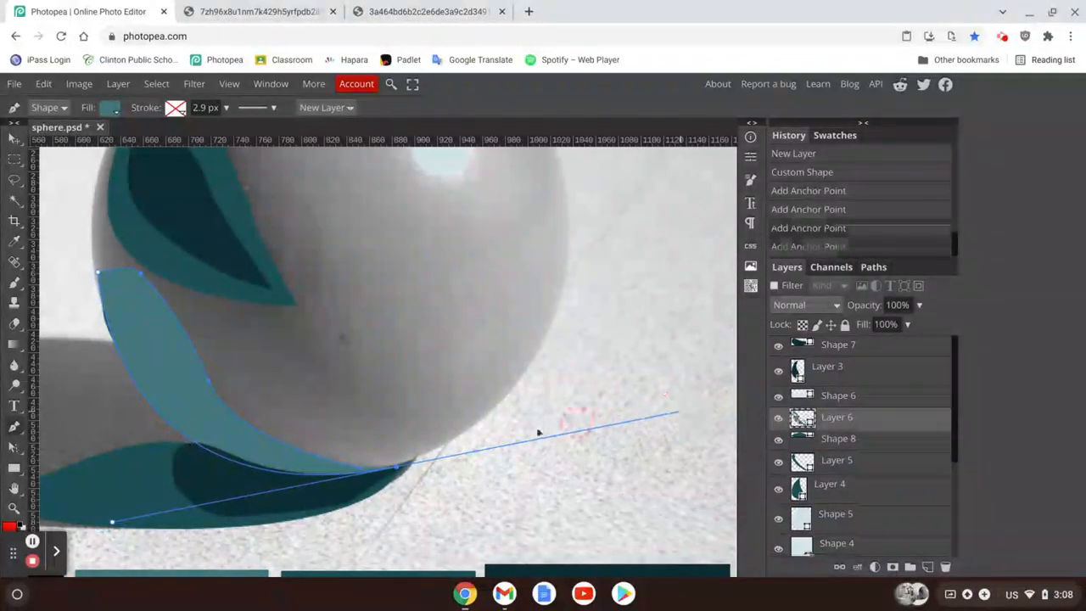
click(361, 473)
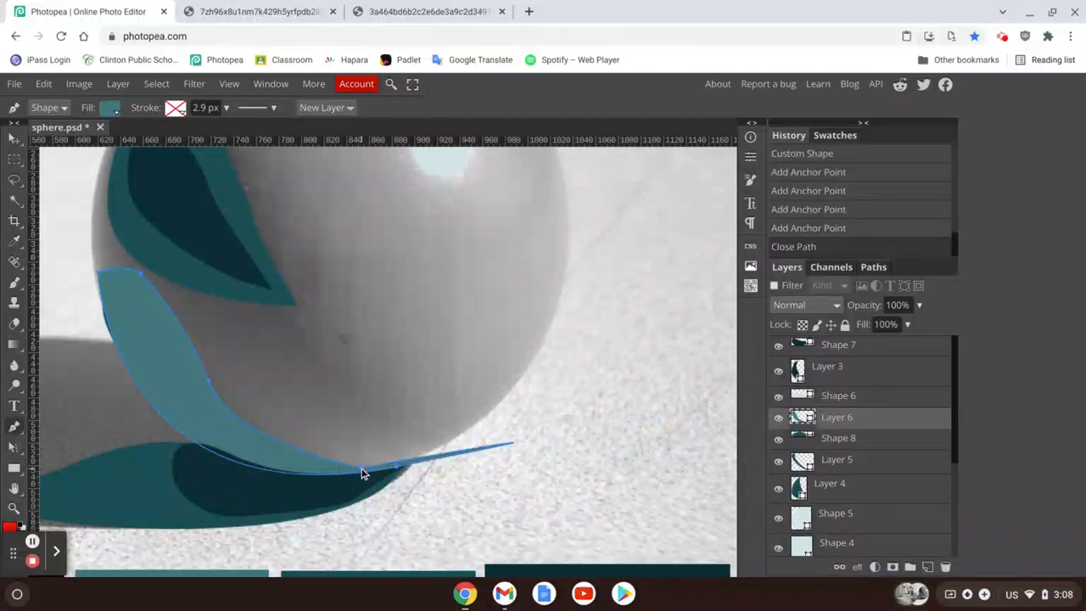
key(ctrl+z)
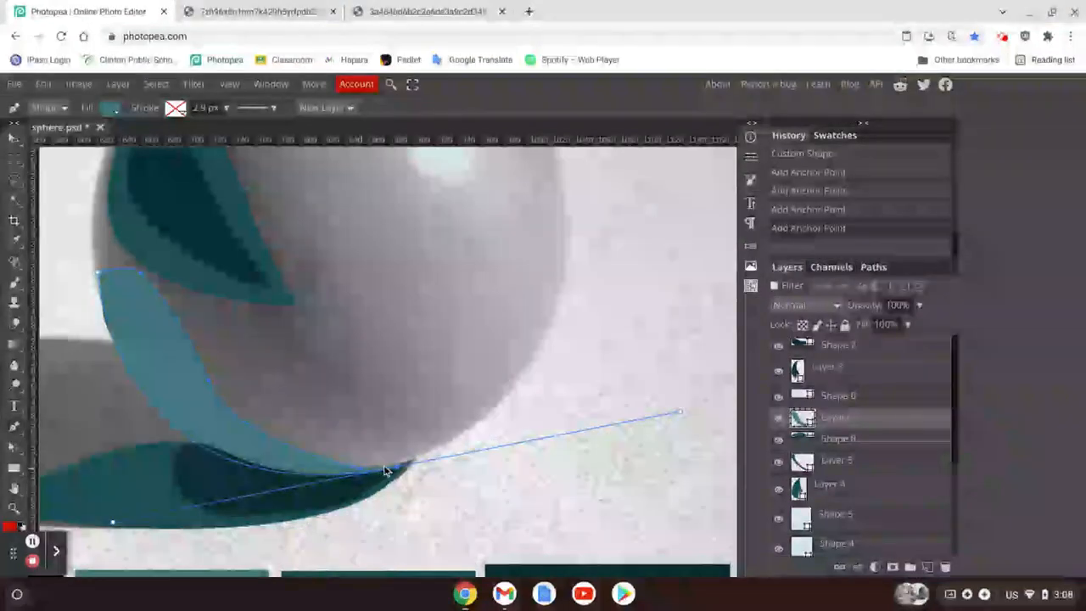
click(390, 471)
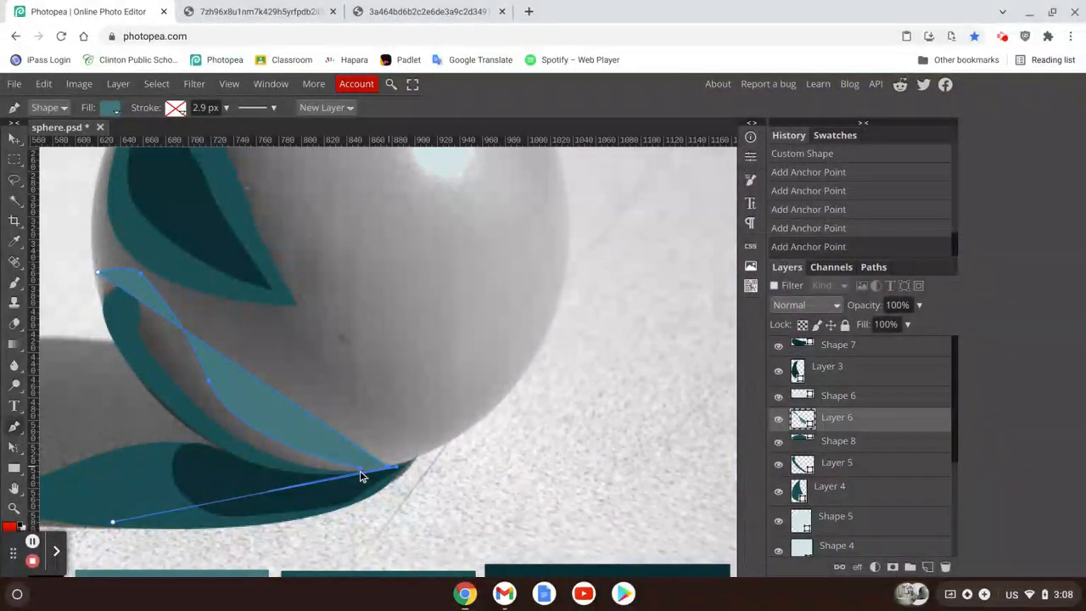
key(ctrl+z)
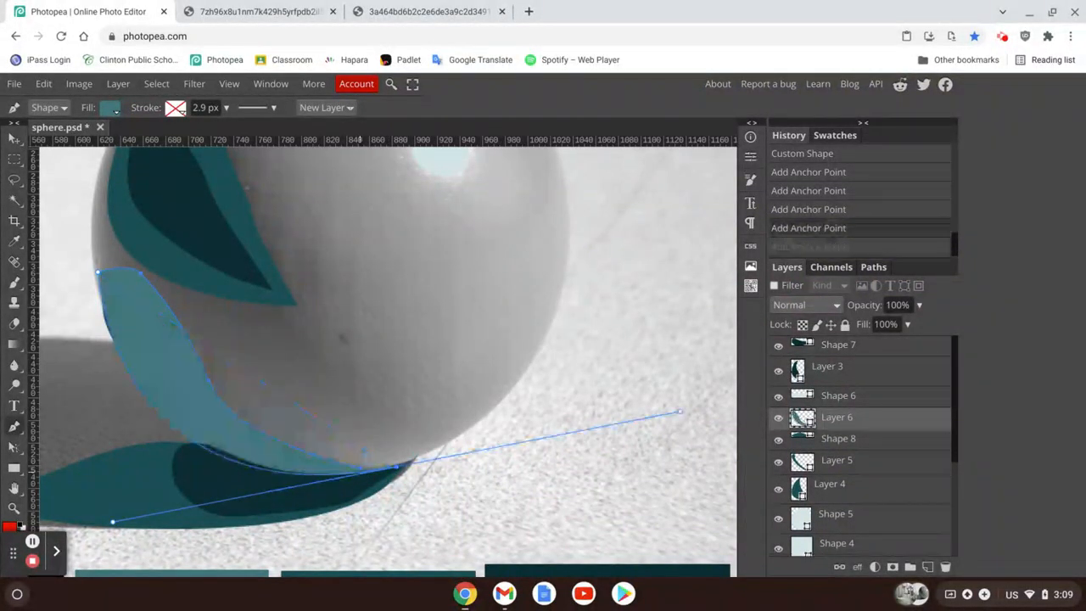
key(ctrl+shift+z)
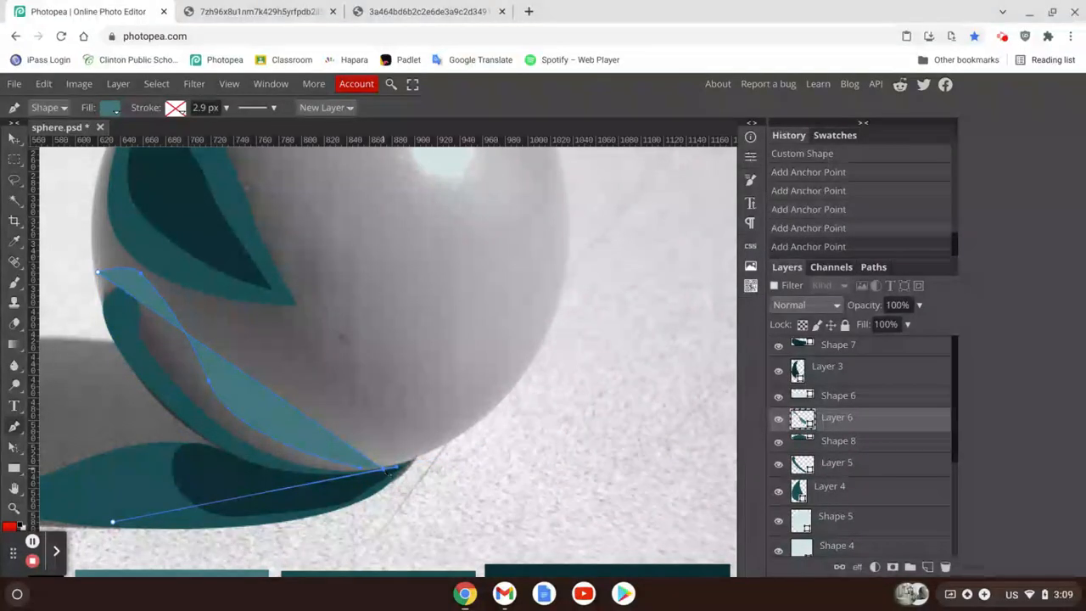
drag(384, 468, 679, 411)
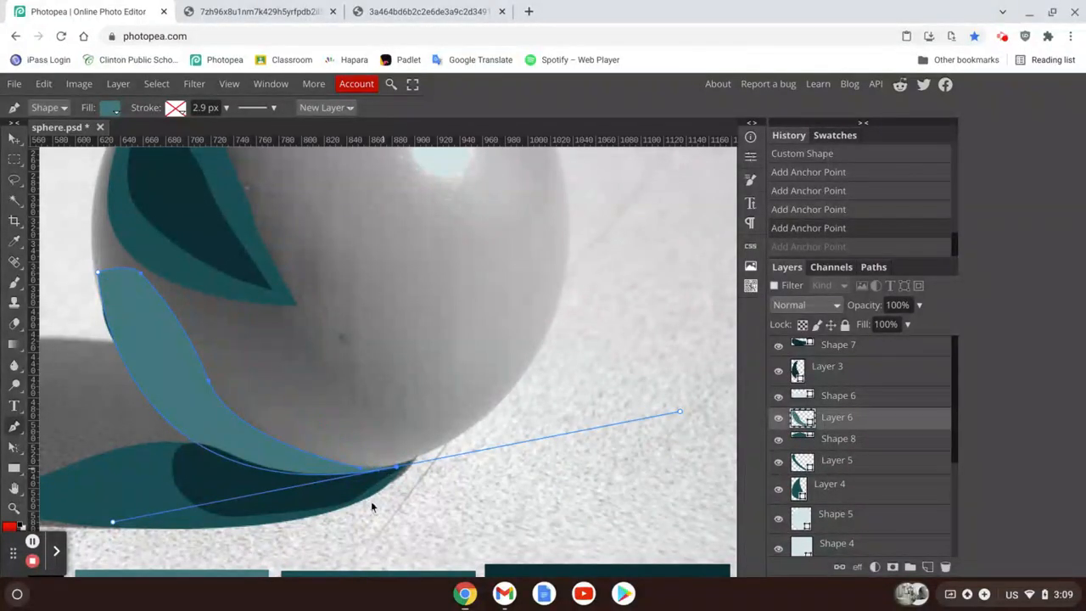
key(ctrl+z)
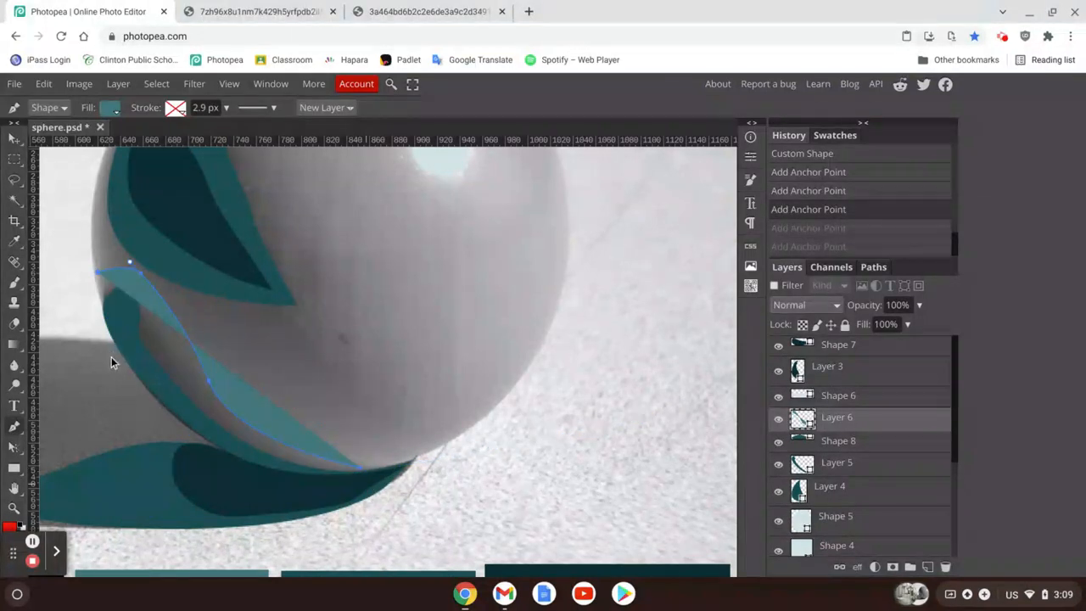
Close the band's path with a curve point midway along its outer edge and one at the contact shadow's tip, and move its layer below Layer 4.
drag(173, 418, 263, 512)
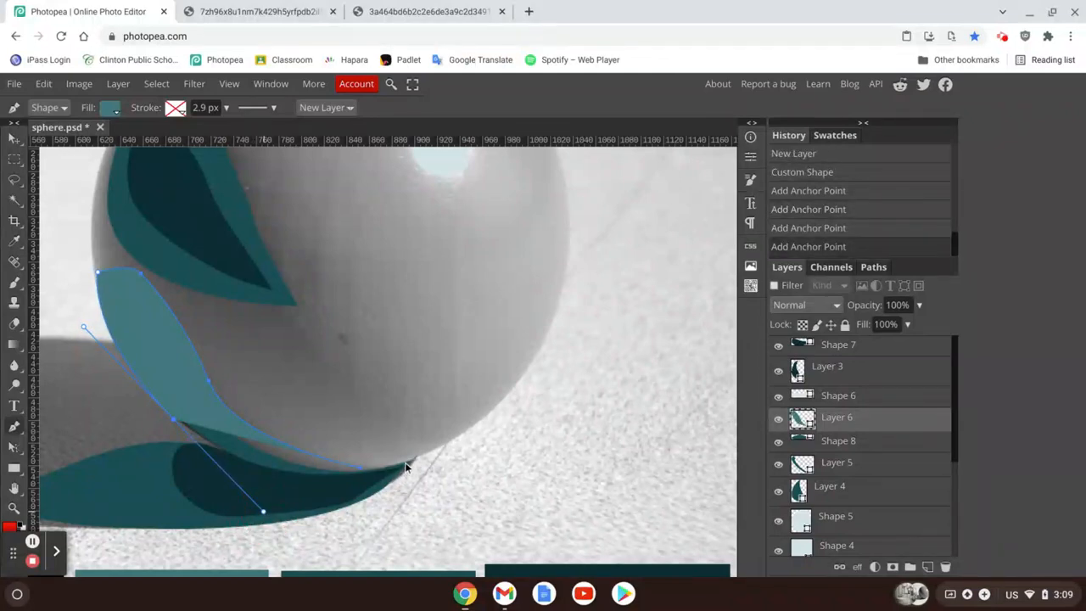
click(405, 465)
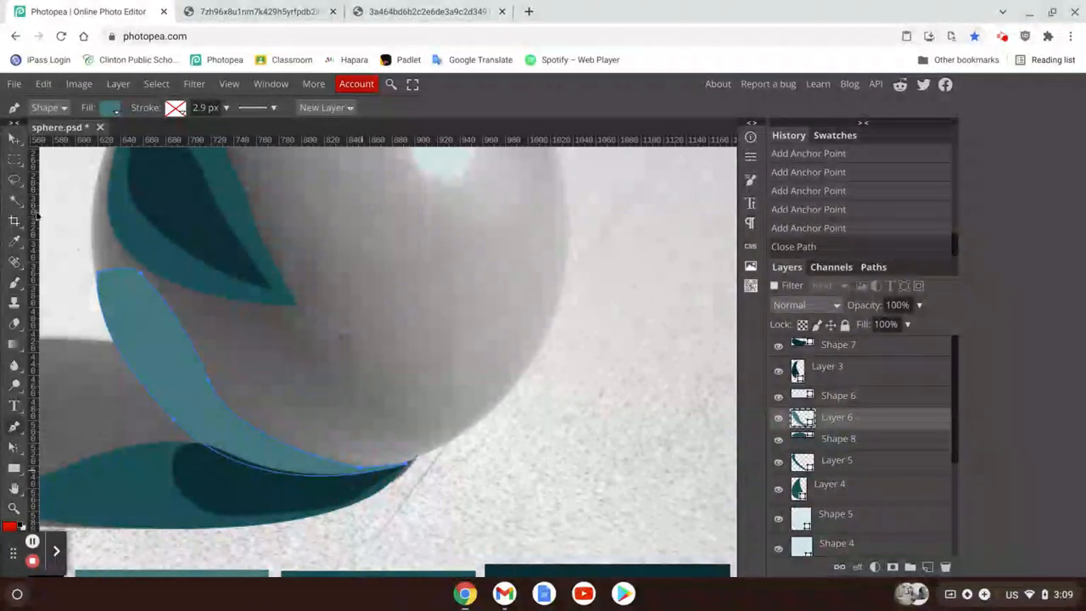
click(12, 138)
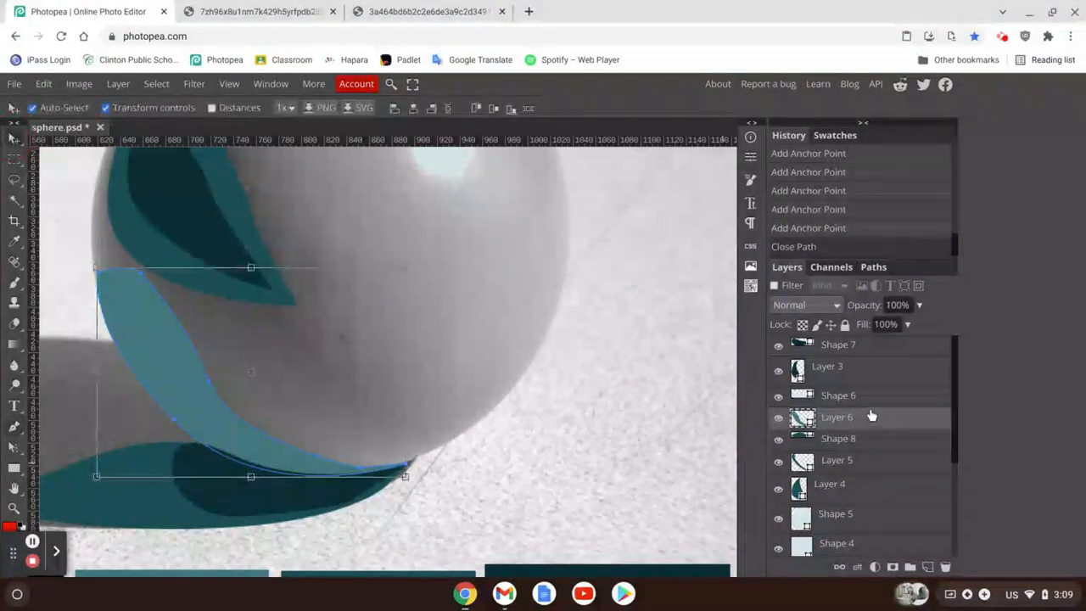
drag(877, 447, 868, 512)
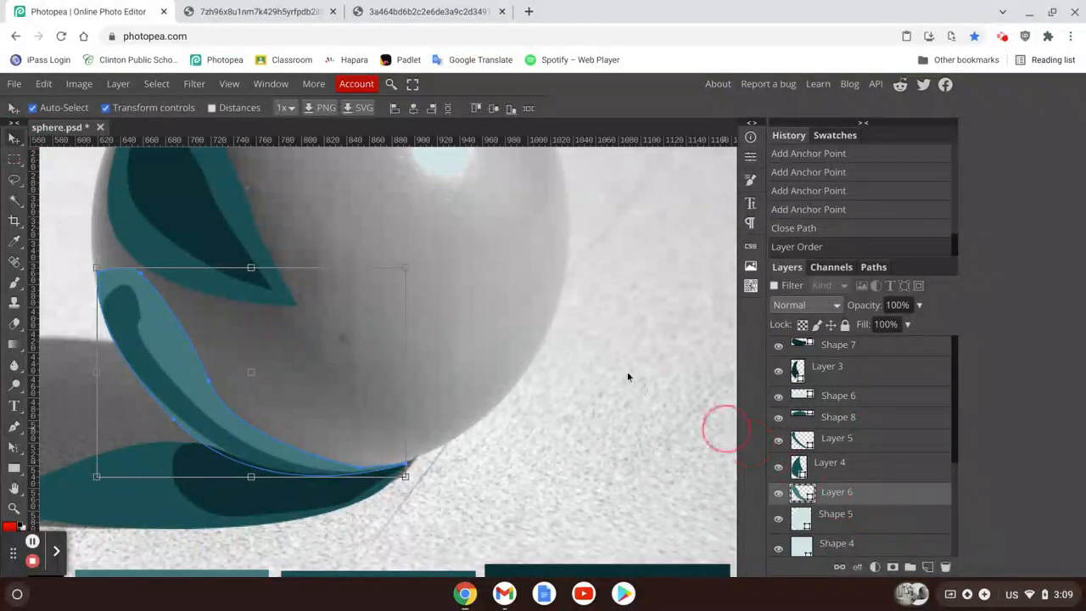
Create a new layer above Layer 6 and start a pen shape on the cast shadow's lower edge, below the contact shadow.
scroll(560, 379, left, 2)
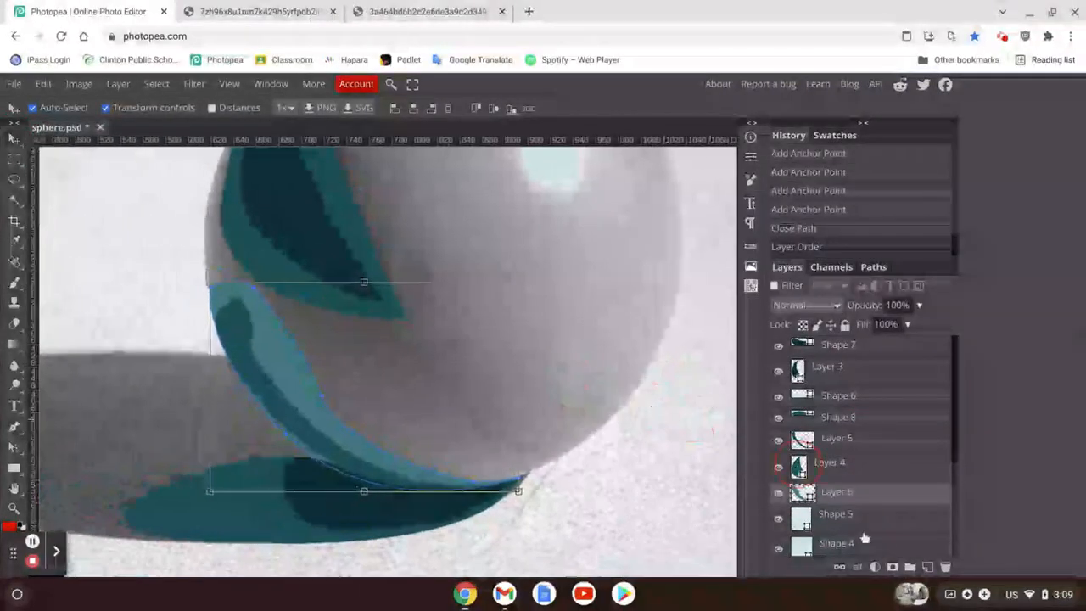
click(928, 567)
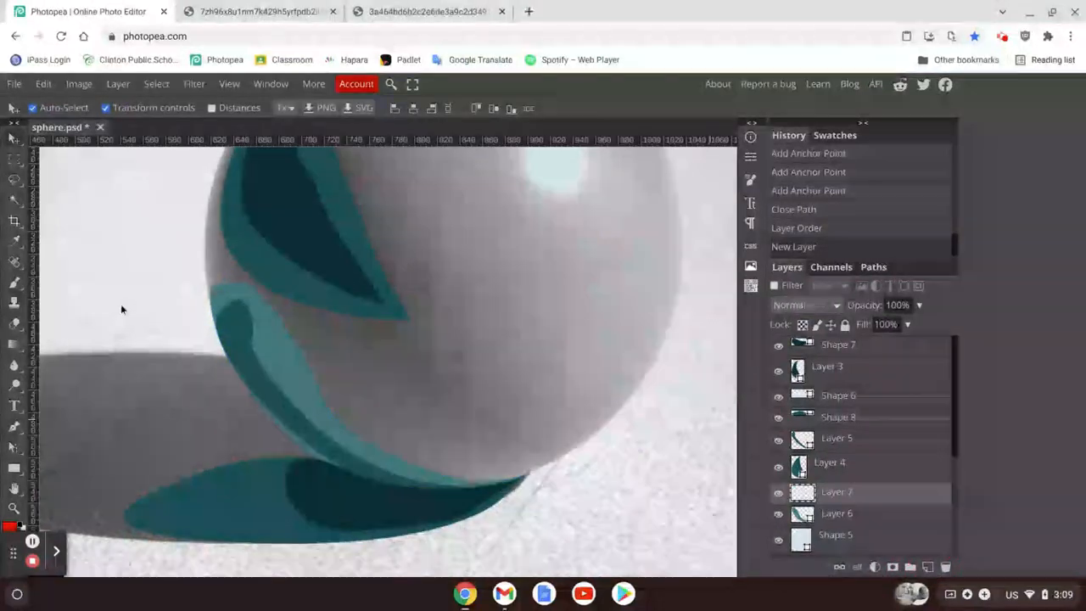
click(13, 428)
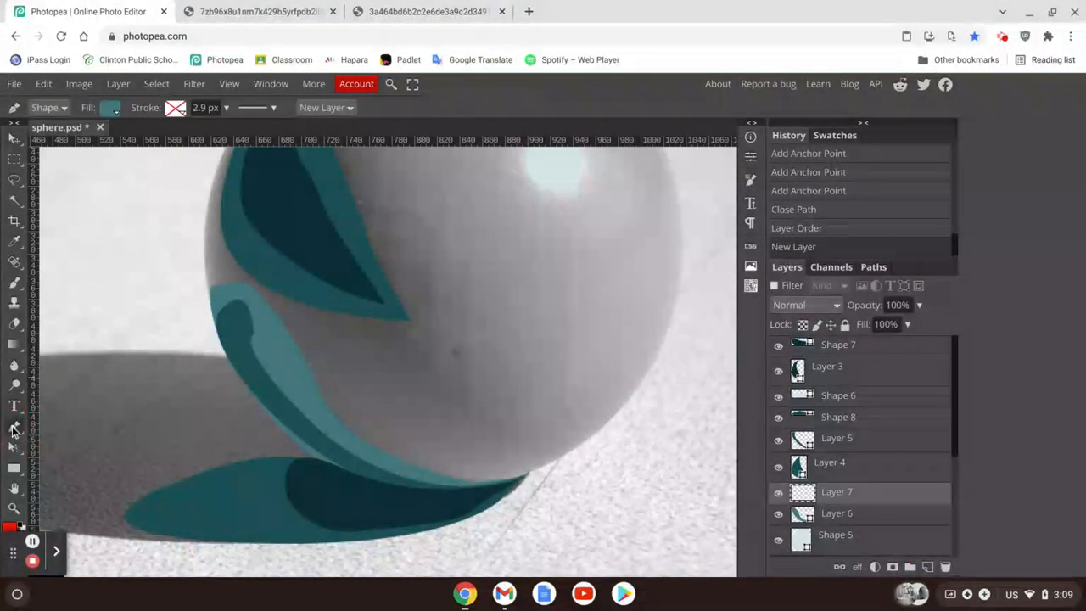
scroll(248, 399, left, 5)
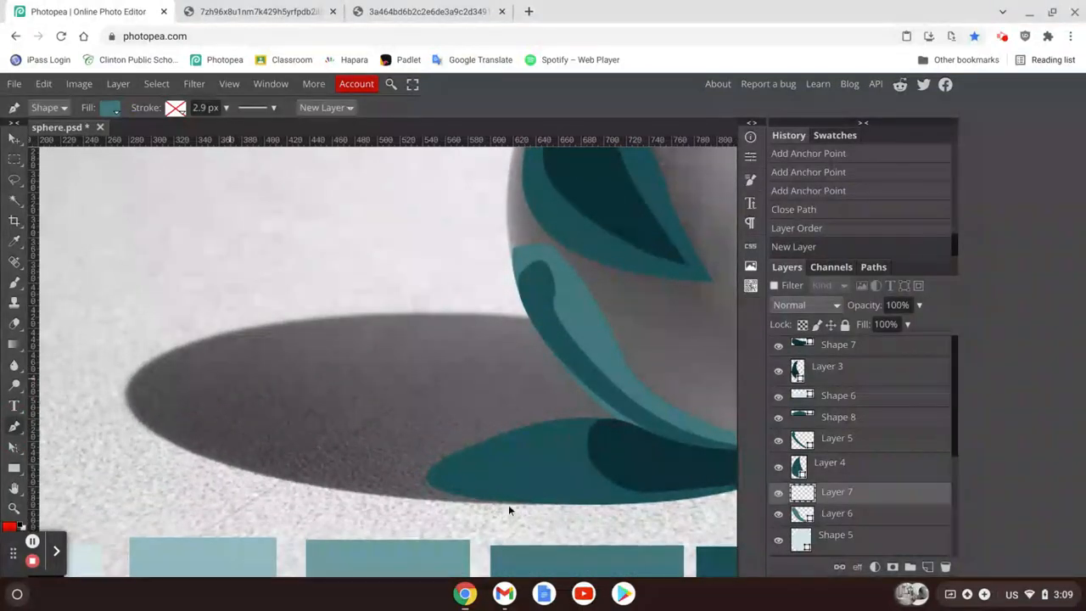
click(569, 504)
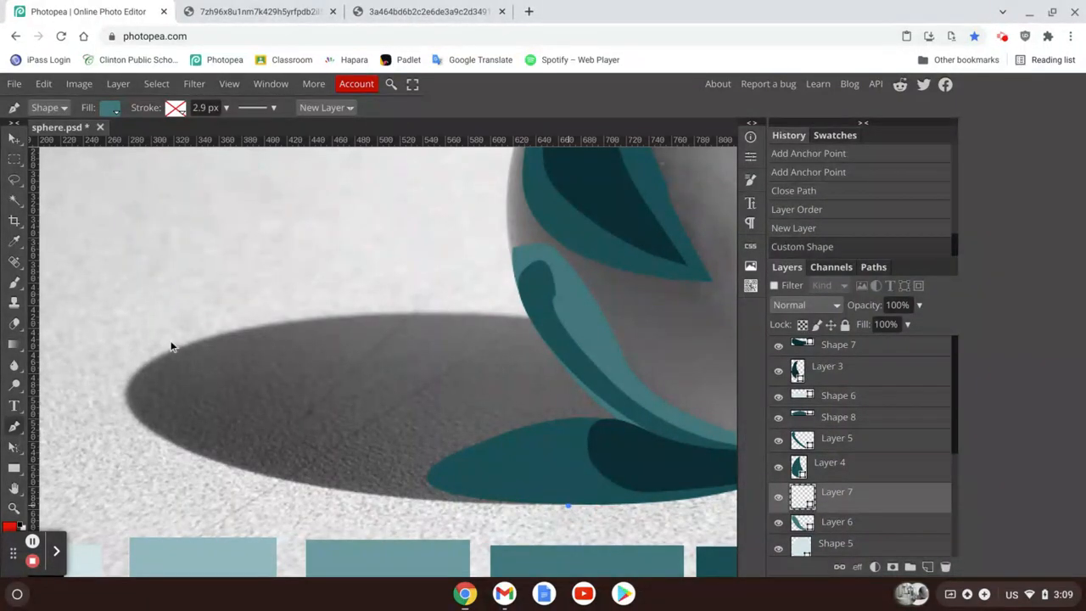
Trace the cast shadow's far end with a curve point on its lower-left edge and another on its upper edge.
drag(344, 318, 576, 232)
key(ctrl+z)
scroll(509, 308, left, 5)
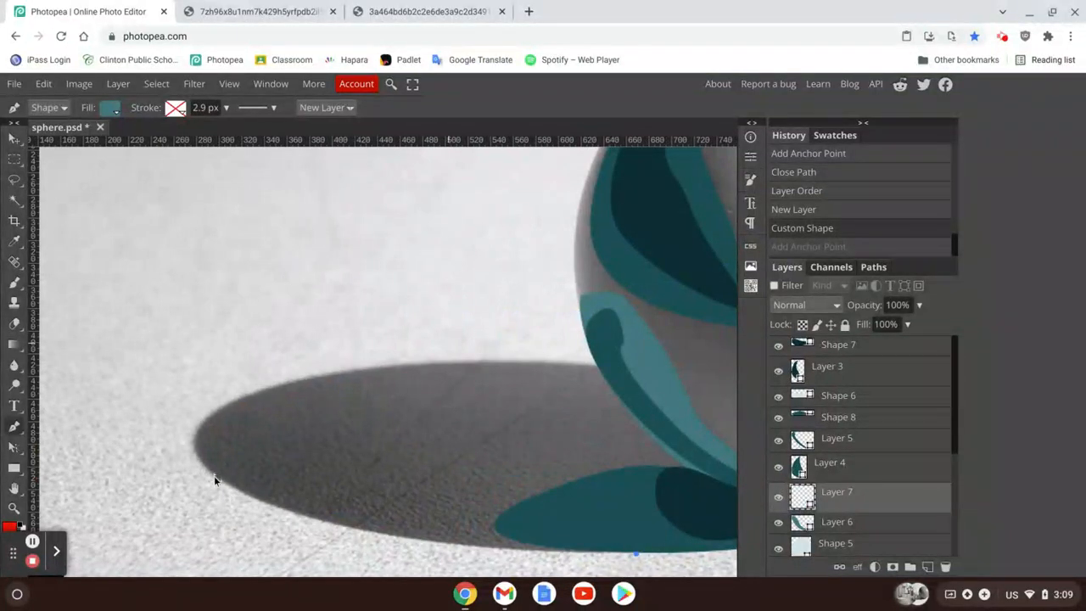
drag(234, 485, 126, 416)
click(283, 387)
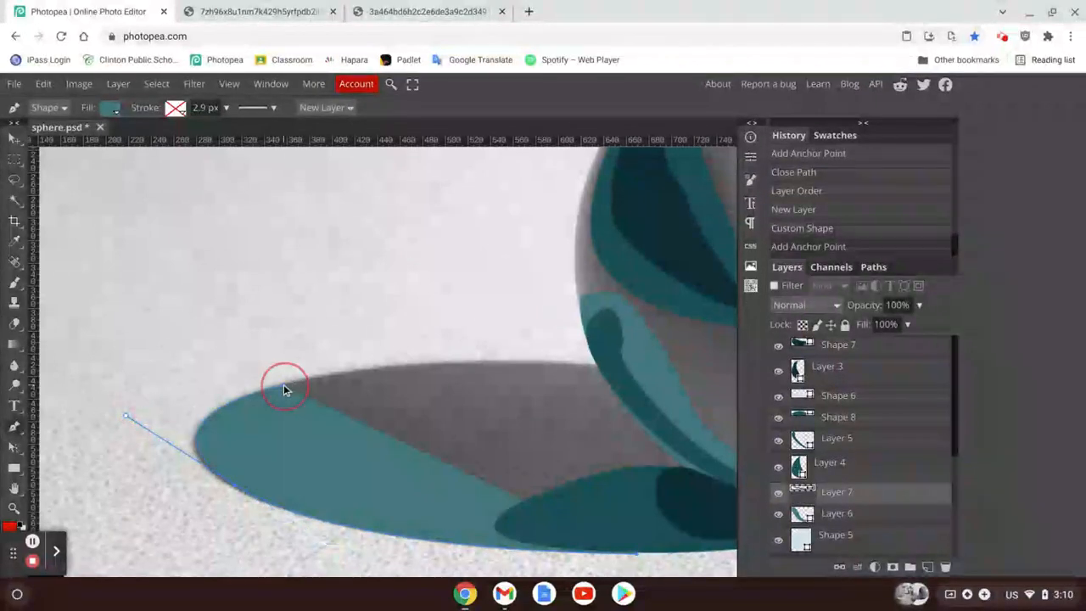
click(372, 370)
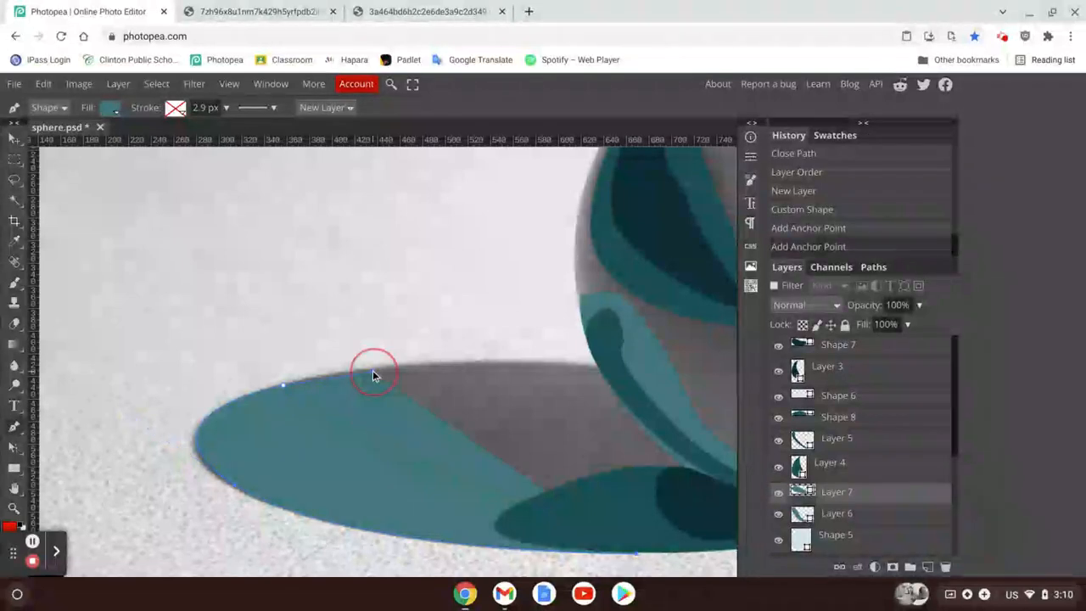
Curve the shape's inner edge down through the cast shadow and close the path at its starting point.
click(346, 413)
click(322, 450)
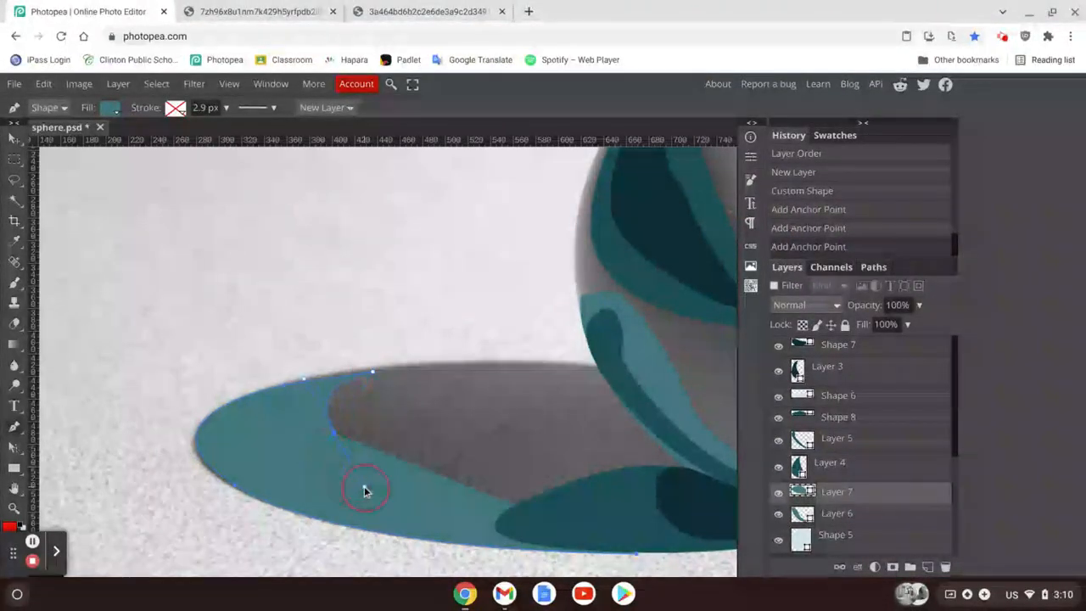
click(349, 470)
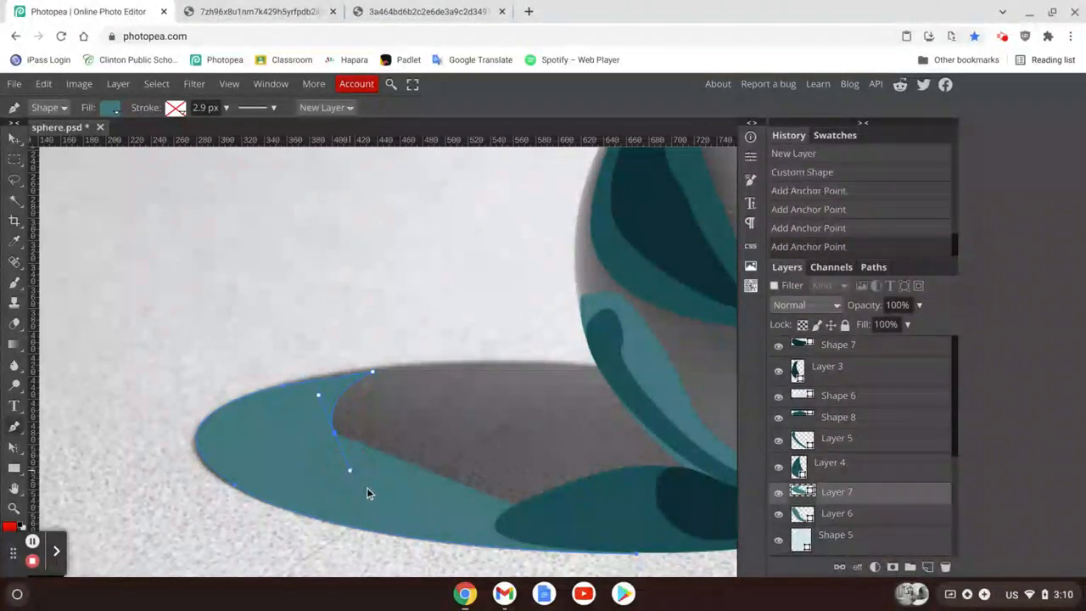
click(638, 553)
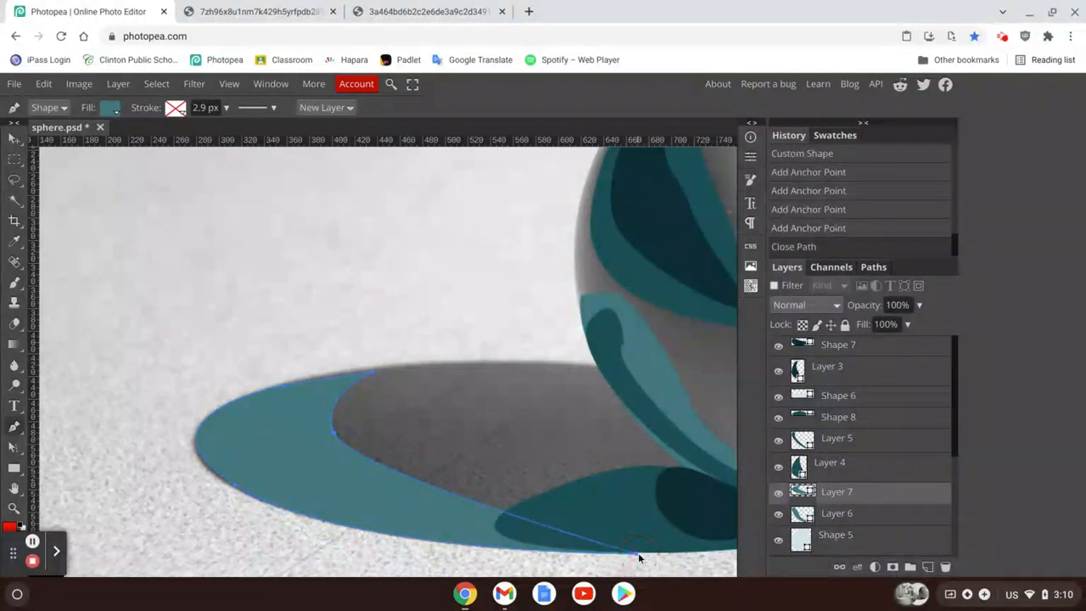
Create a new layer above Layer 7 for the next sphere shadow shape.
key(ctrl+0)
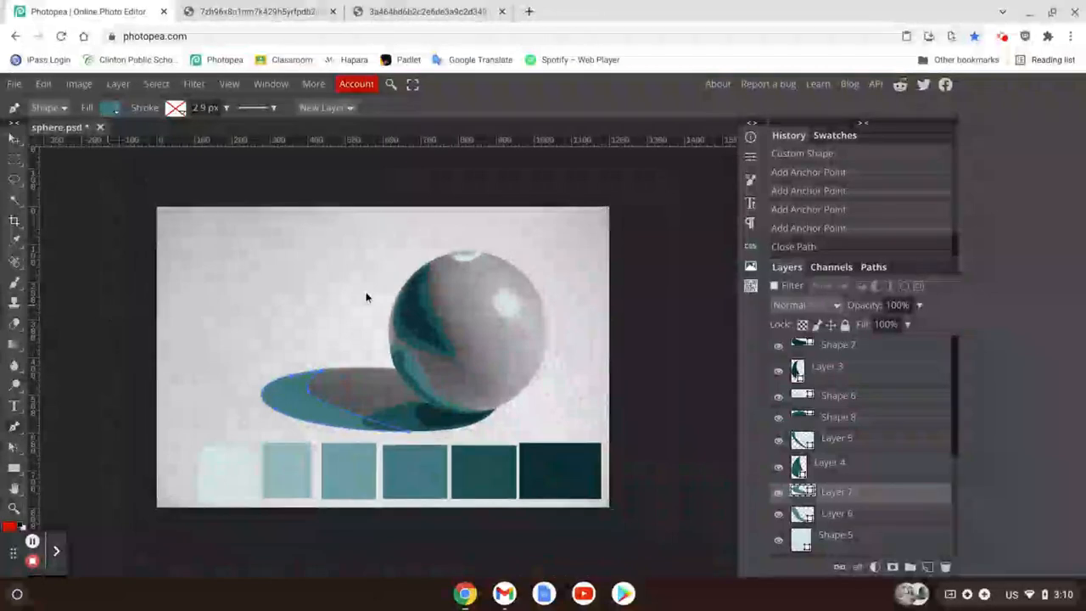
key(ctrl+equal)
key(ctrl+equal)
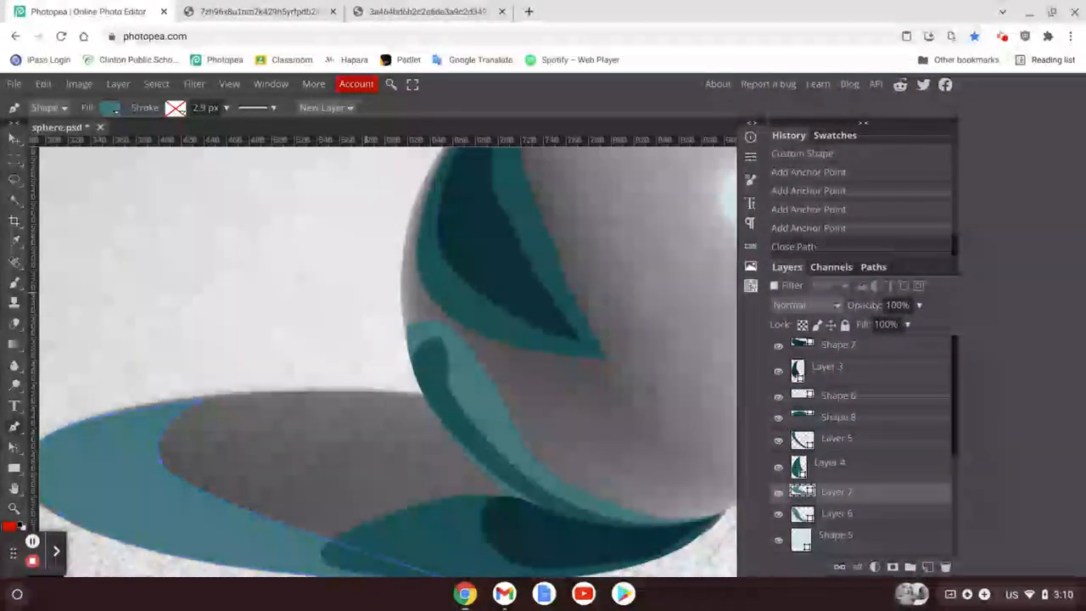
scroll(356, 382, right, 5)
scroll(356, 382, down, 3)
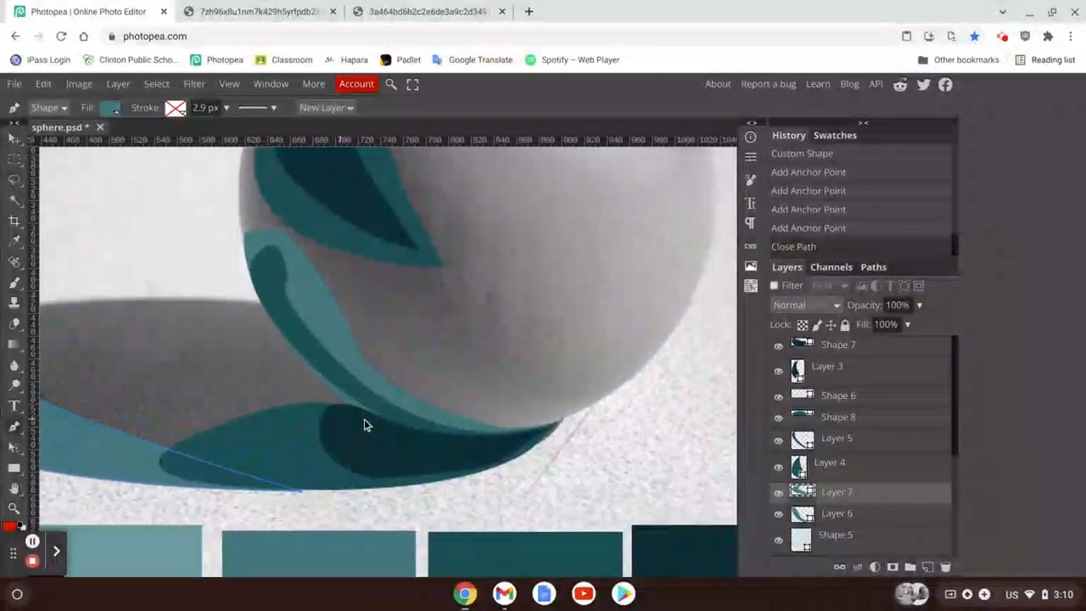
key(ctrl+minus)
key(ctrl+minus)
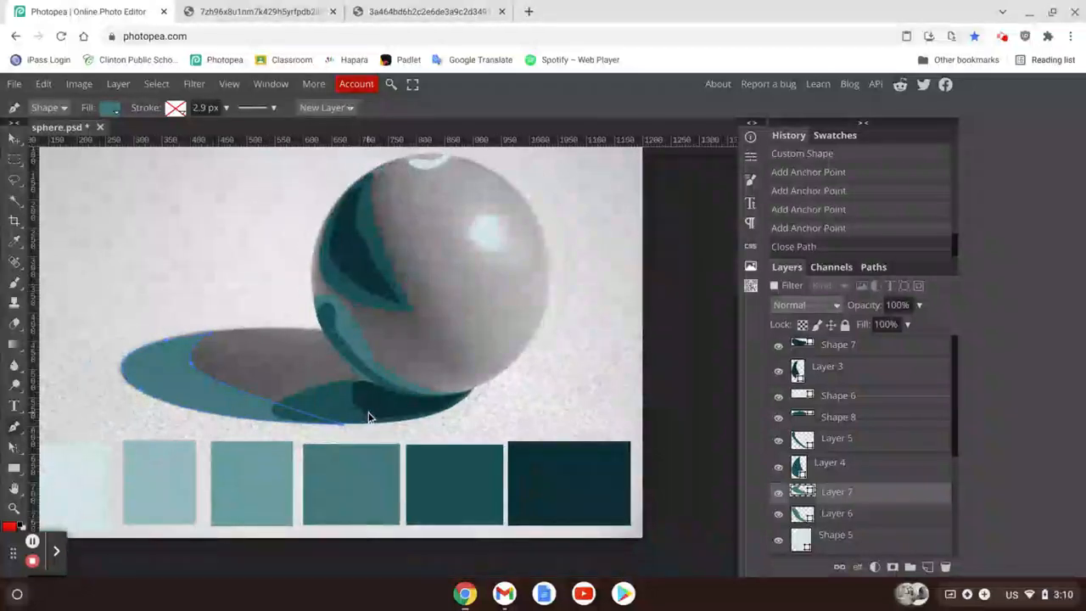
click(927, 567)
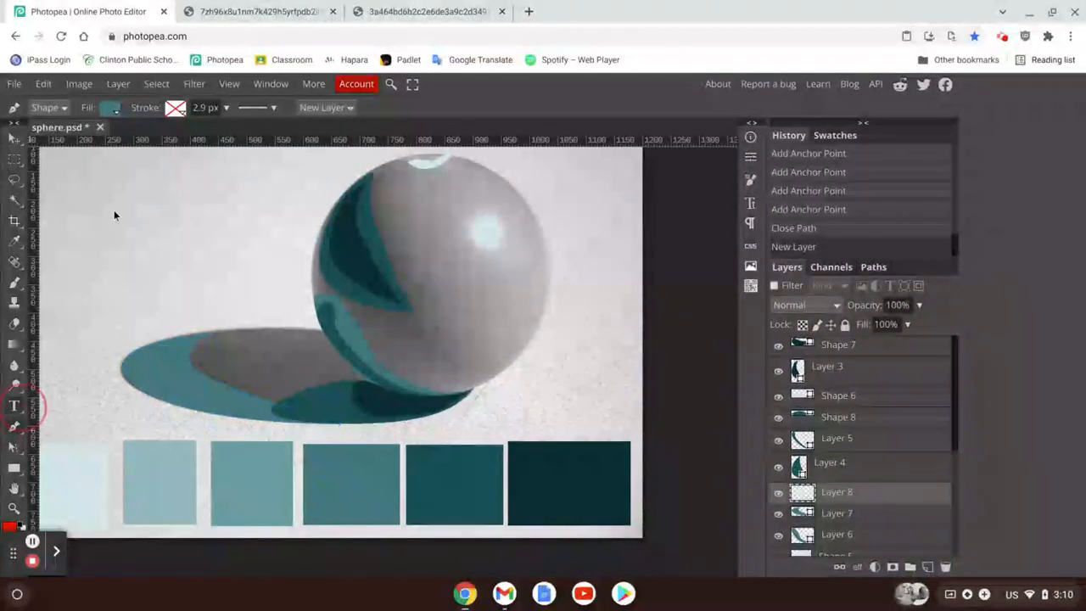
click(111, 108)
click(238, 467)
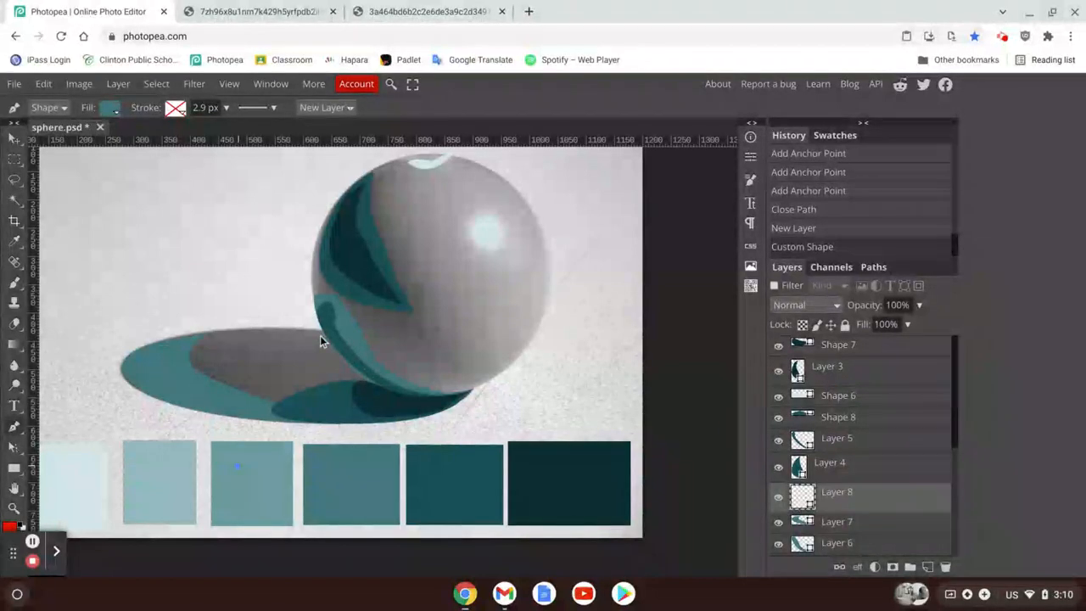
scroll(319, 341, up, 3)
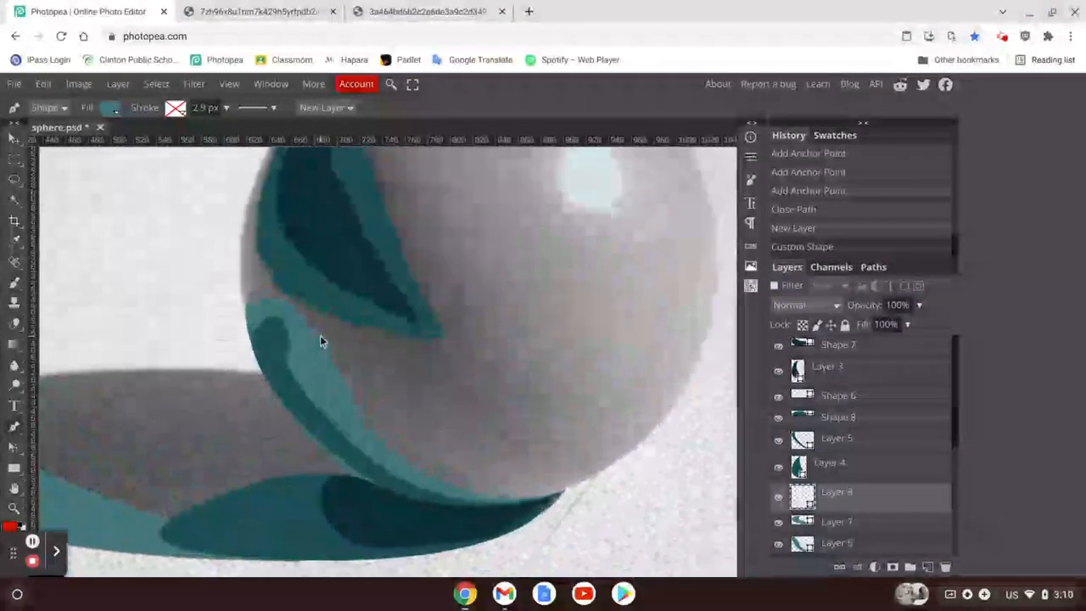
scroll(286, 224, up, 2)
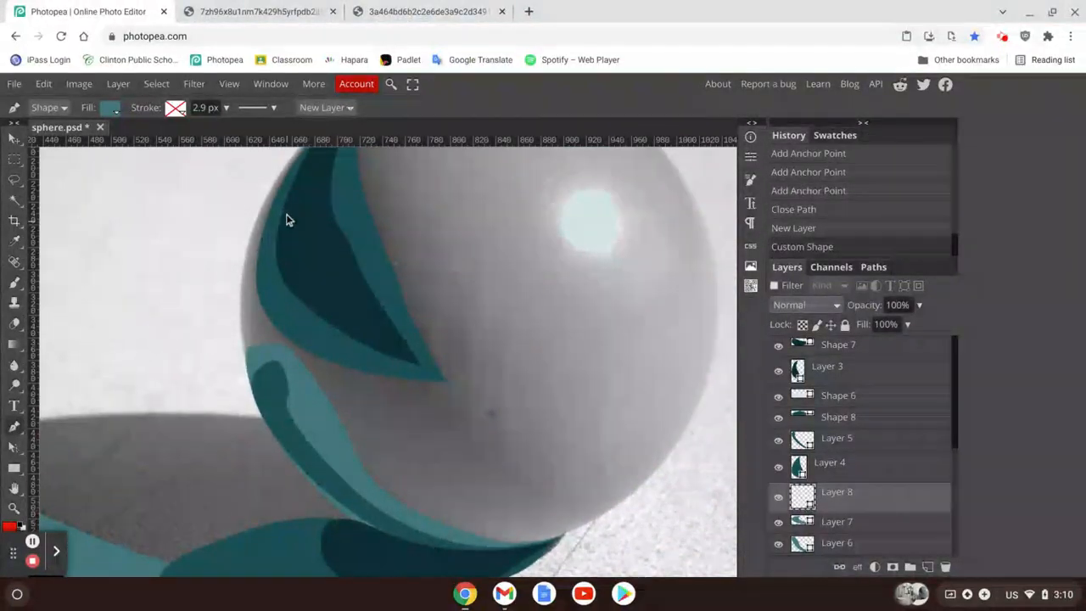
scroll(286, 219, up, 3)
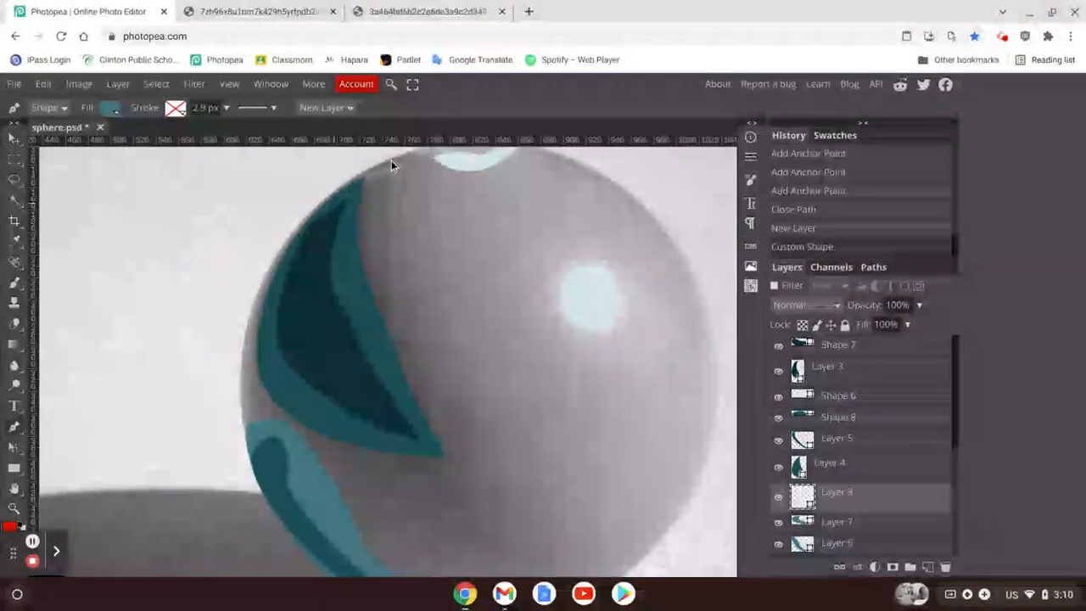
click(391, 161)
scroll(386, 195, down, 10)
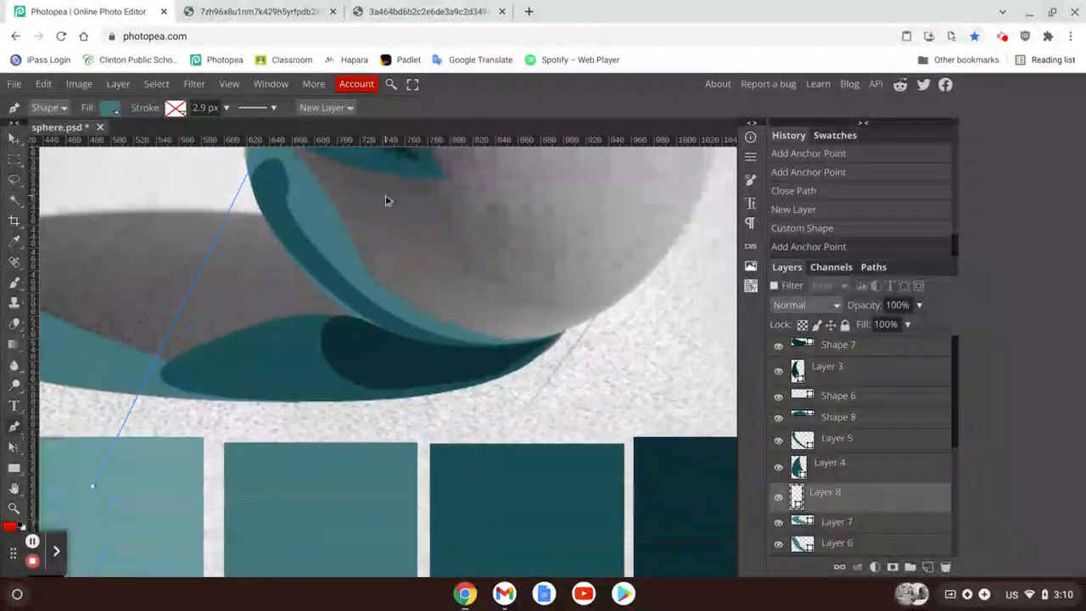
key(ctrl+z)
key(ctrl+z)
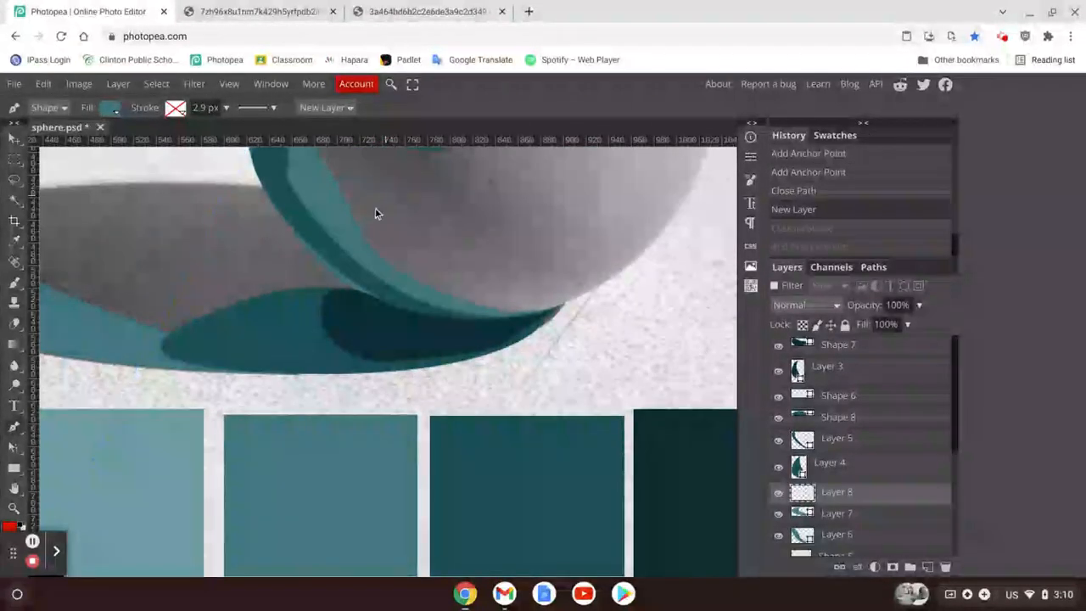
Start a pen shape on the sphere's upper-left edge beside the top highlight and try one long curve to the sphere's base.
scroll(373, 212, up, 10)
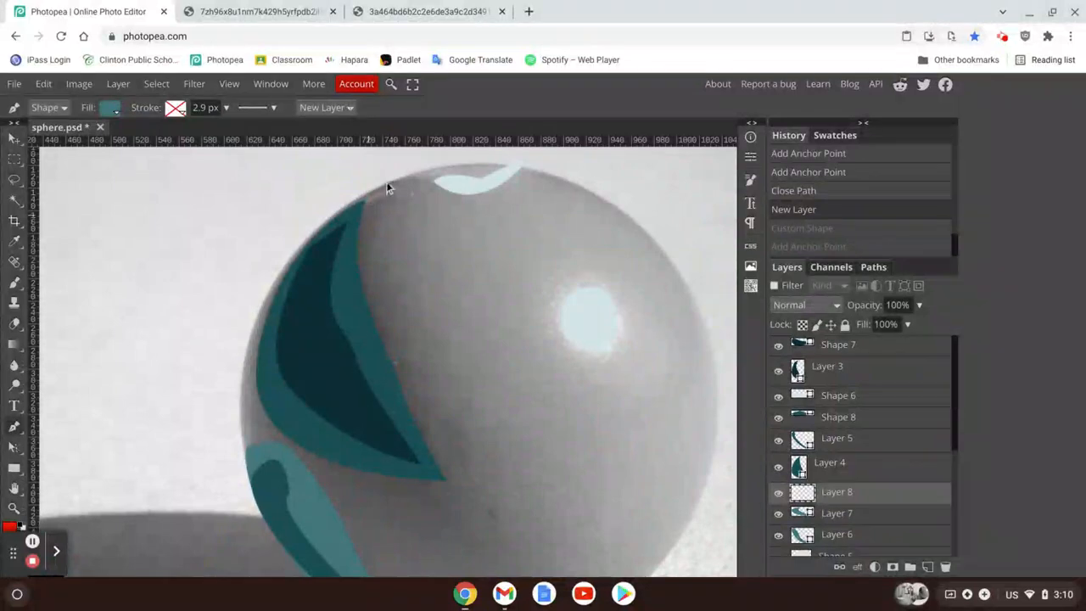
click(390, 182)
scroll(288, 272, down, 4)
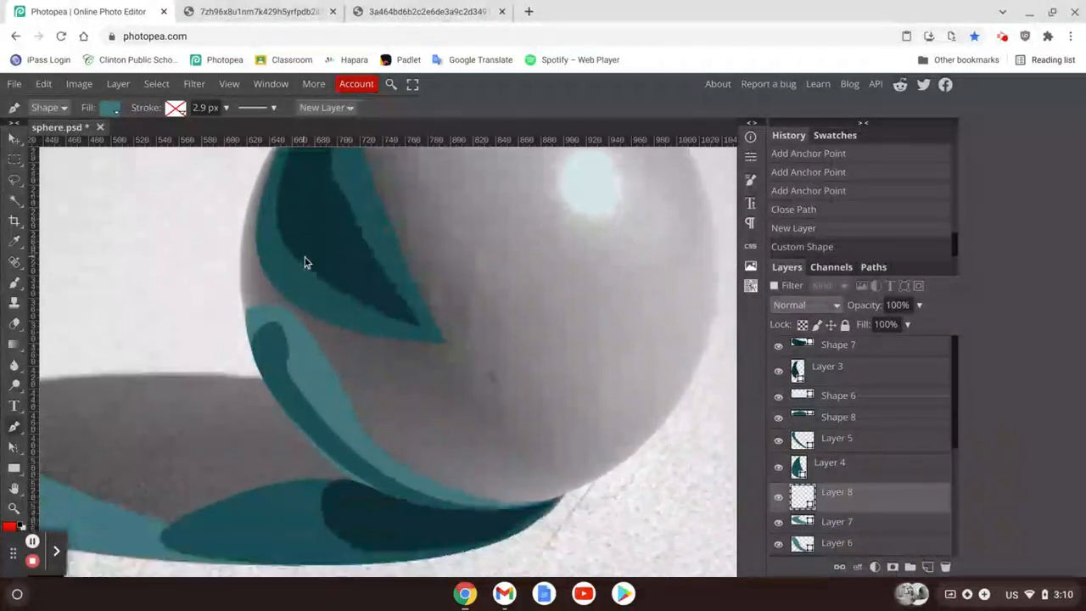
scroll(306, 263, down, 1)
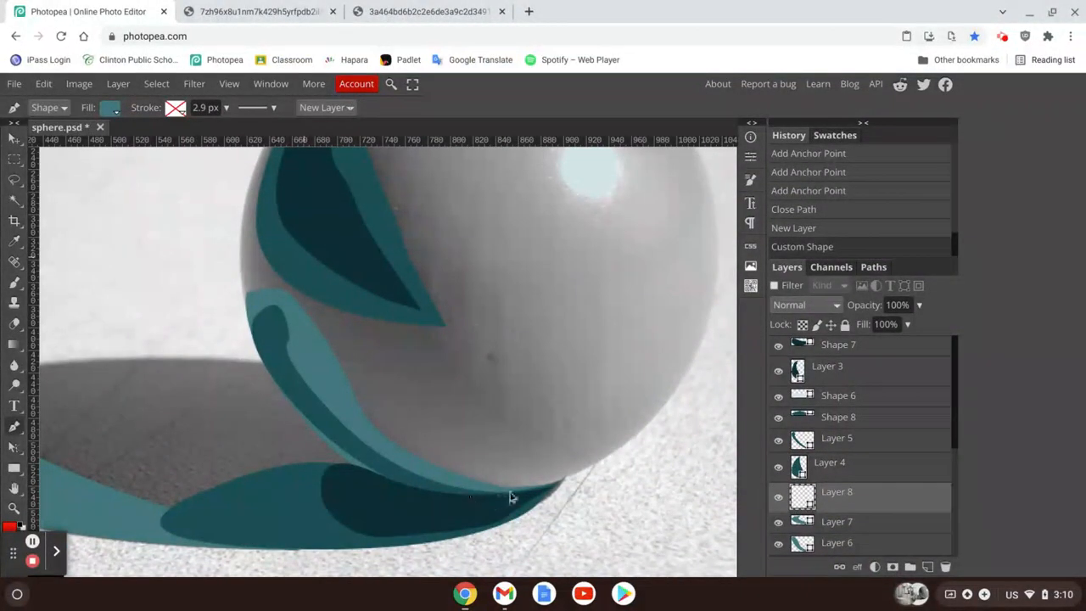
drag(515, 496, 668, 515)
key(ctrl+z)
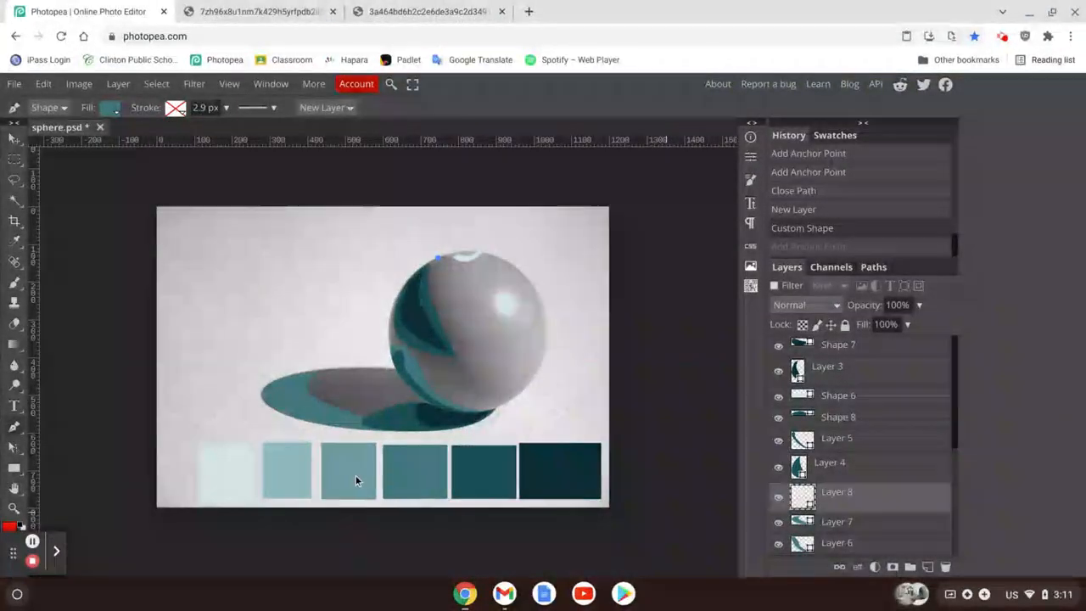
Set the shape's fill to the third-lightest teal, sampled from the value scale.
click(110, 108)
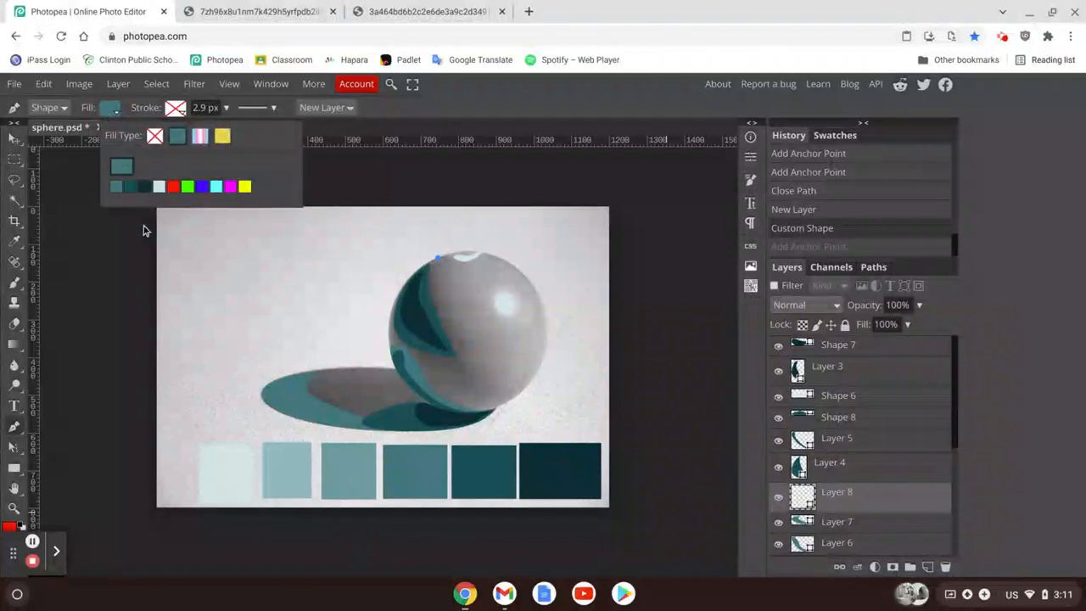
click(130, 173)
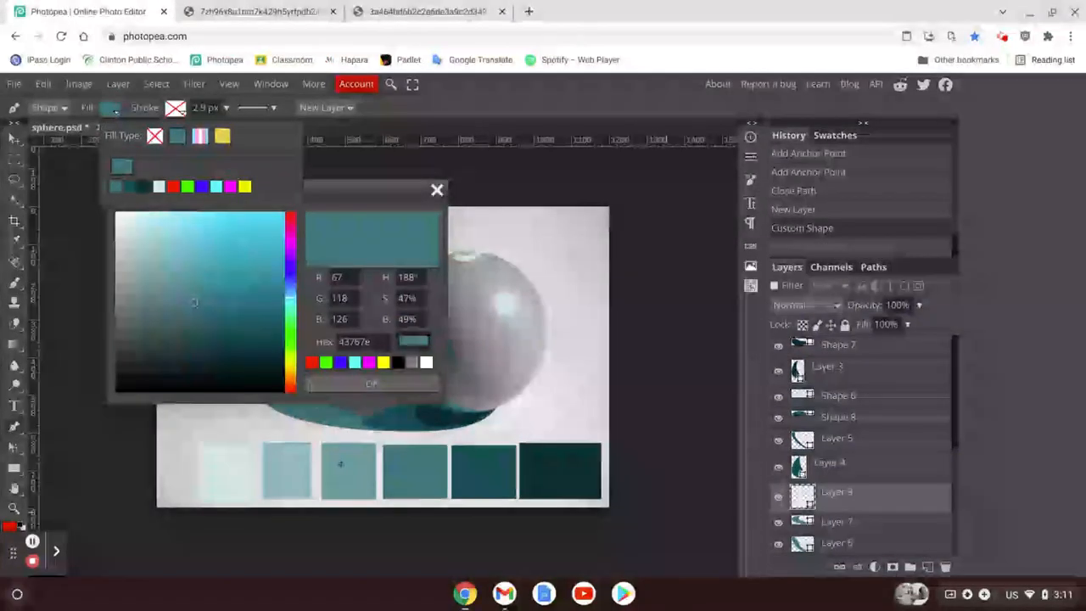
click(345, 387)
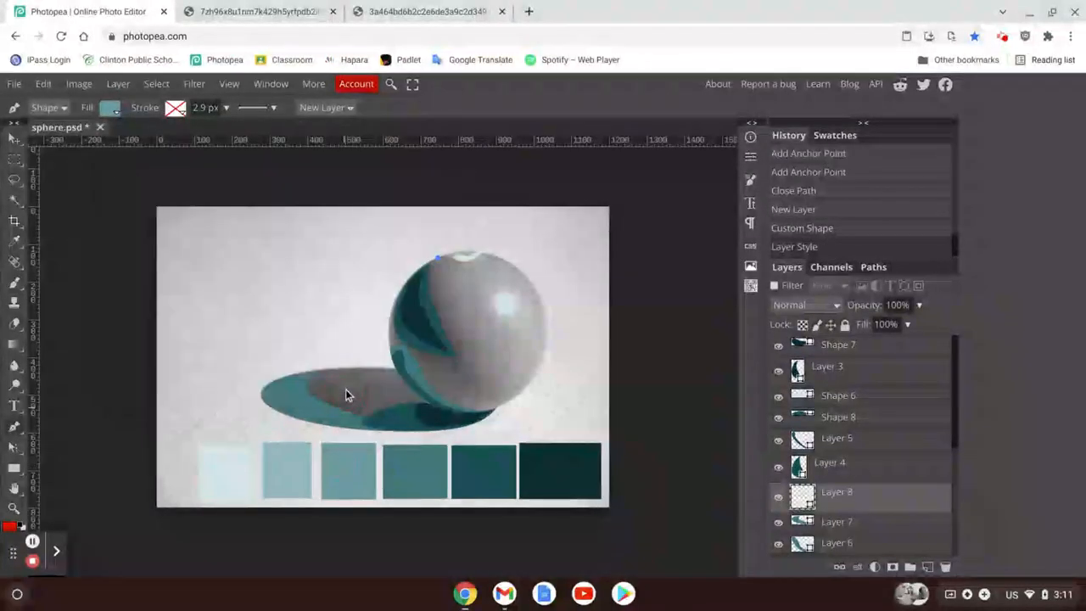
Trace the sphere's left edge with a curve point at its lower left and one at the contact shadow's right tip.
scroll(396, 433, up, 5)
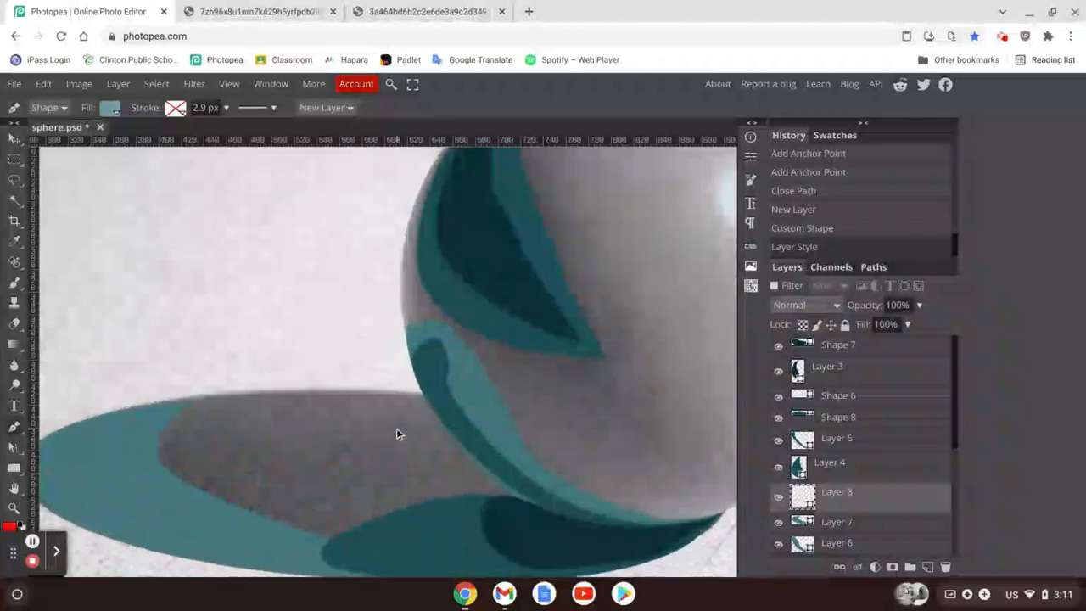
key(ctrl+minus)
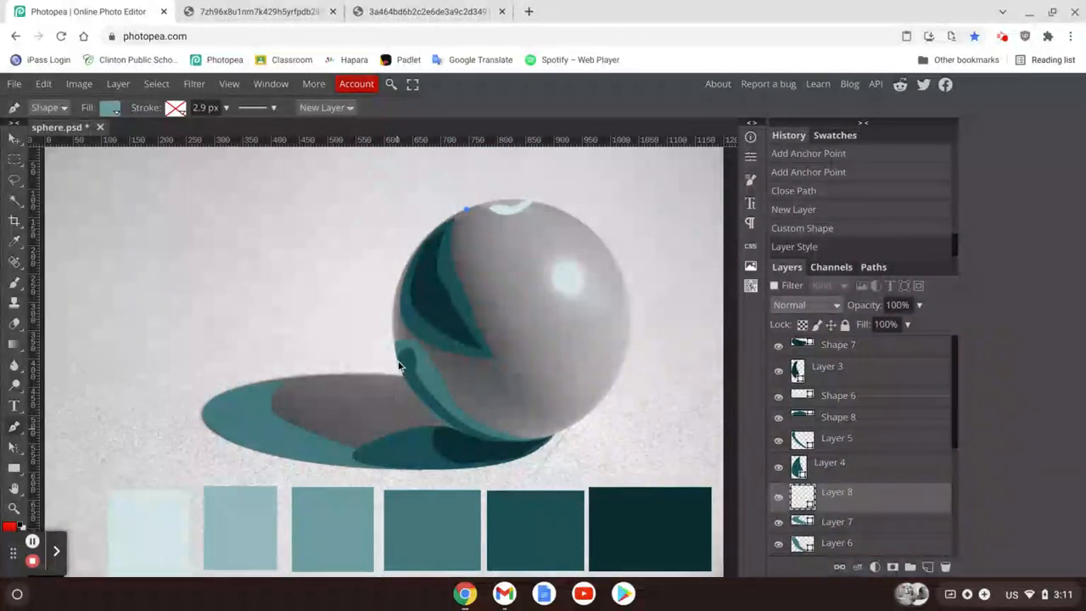
drag(406, 369, 426, 480)
click(557, 434)
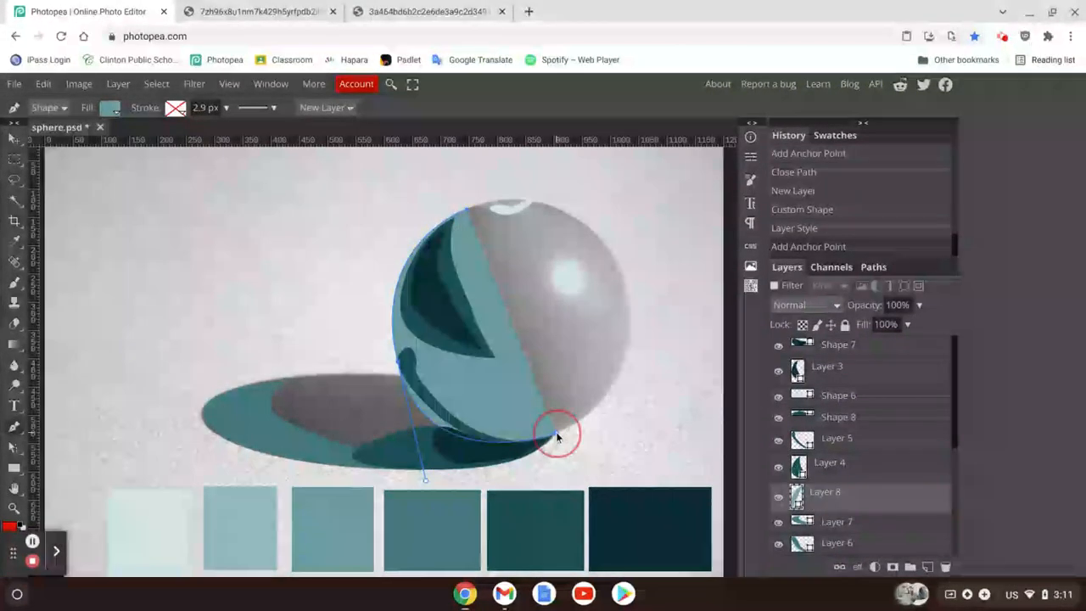
drag(557, 434, 518, 445)
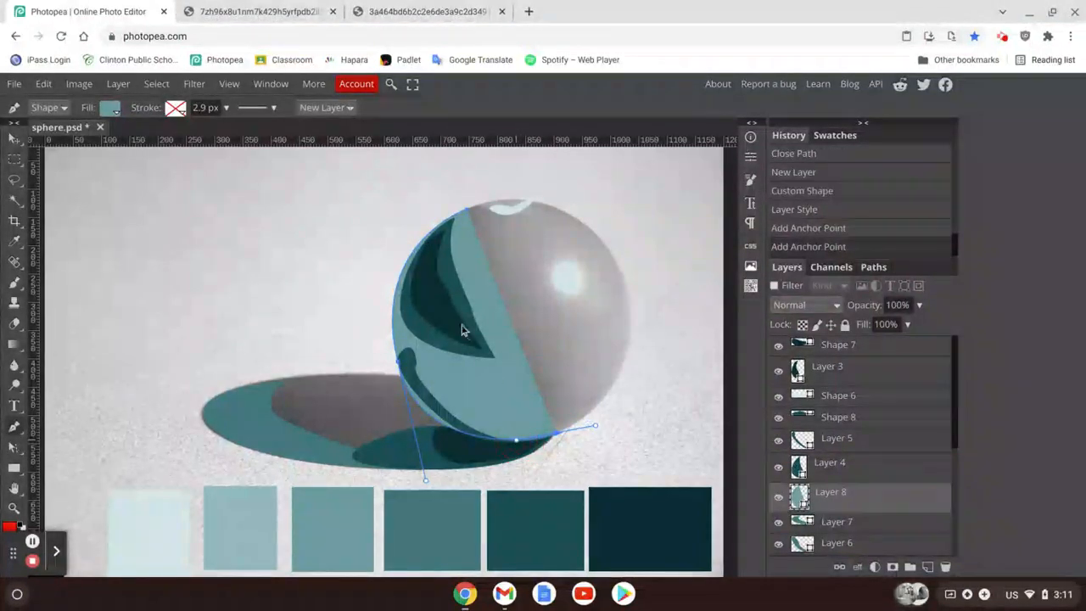
Finish the sphere's left shadow shape with a curve point at mid-sphere and one at the top highlight, closing it at its start.
click(504, 330)
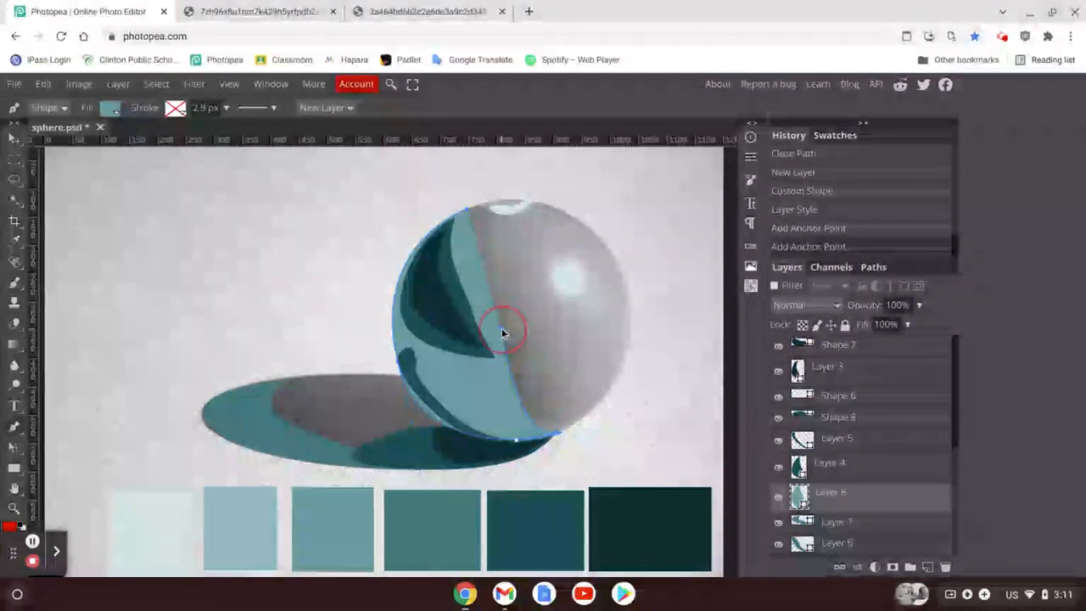
click(501, 322)
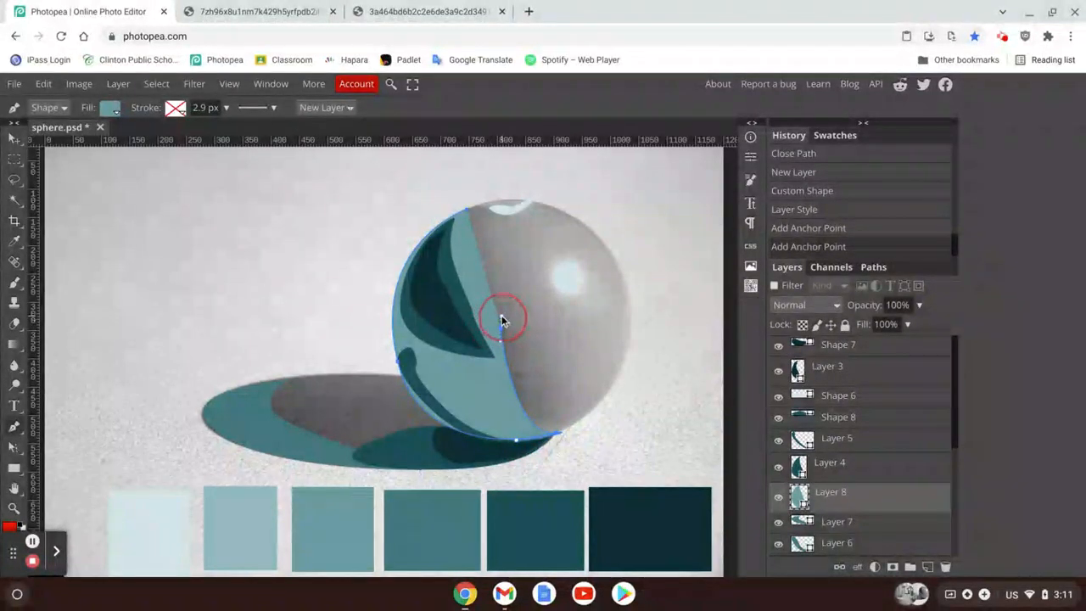
click(501, 317)
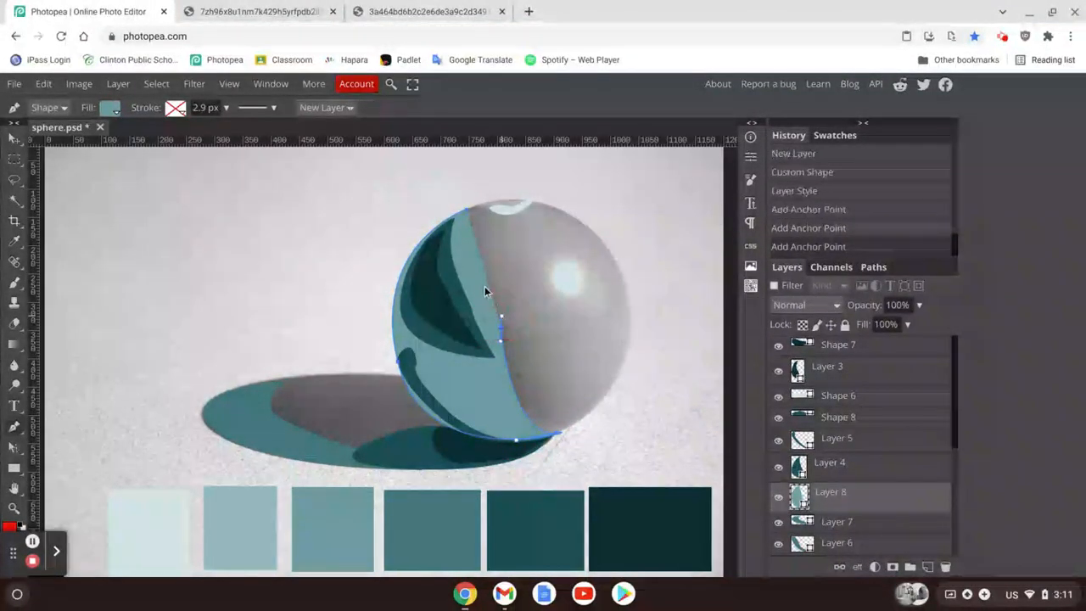
click(502, 204)
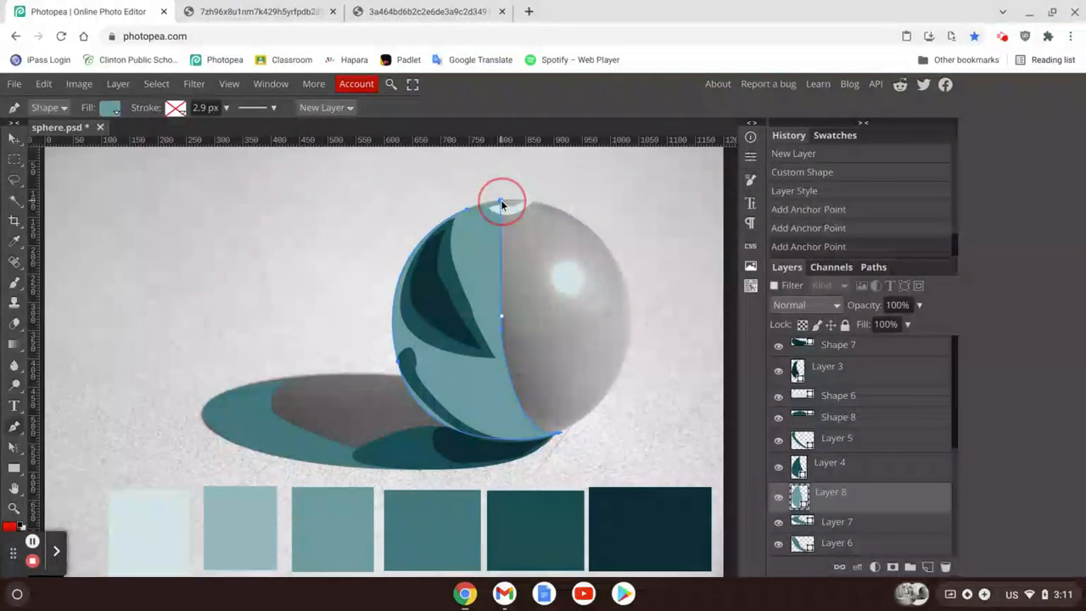
click(468, 211)
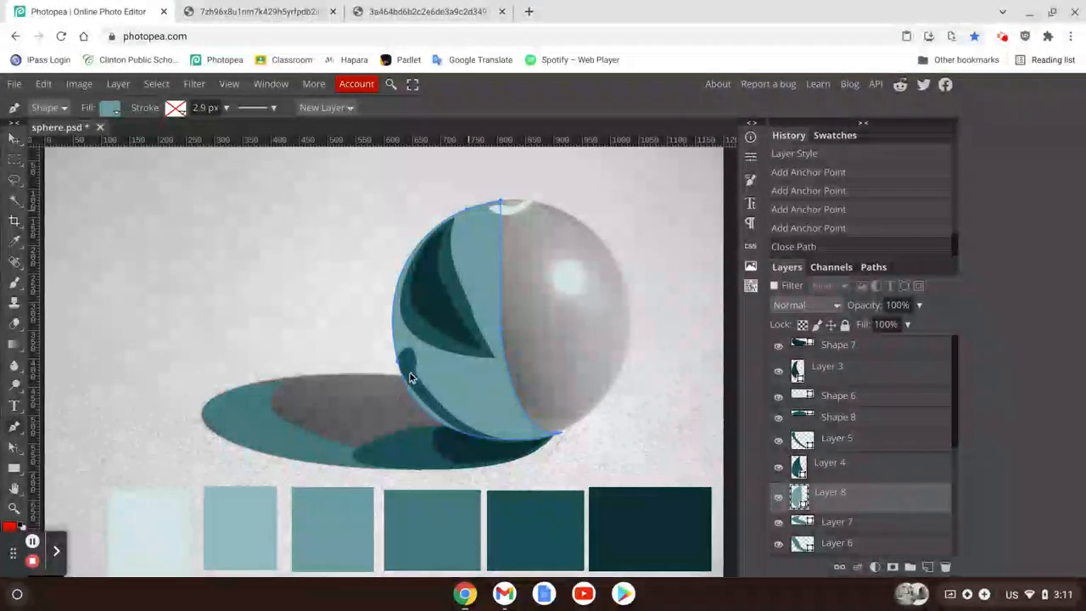
Trace the lighter inner area of the cast shadow as a closed pen shape, curving around its left end and passing beneath the sphere.
click(291, 378)
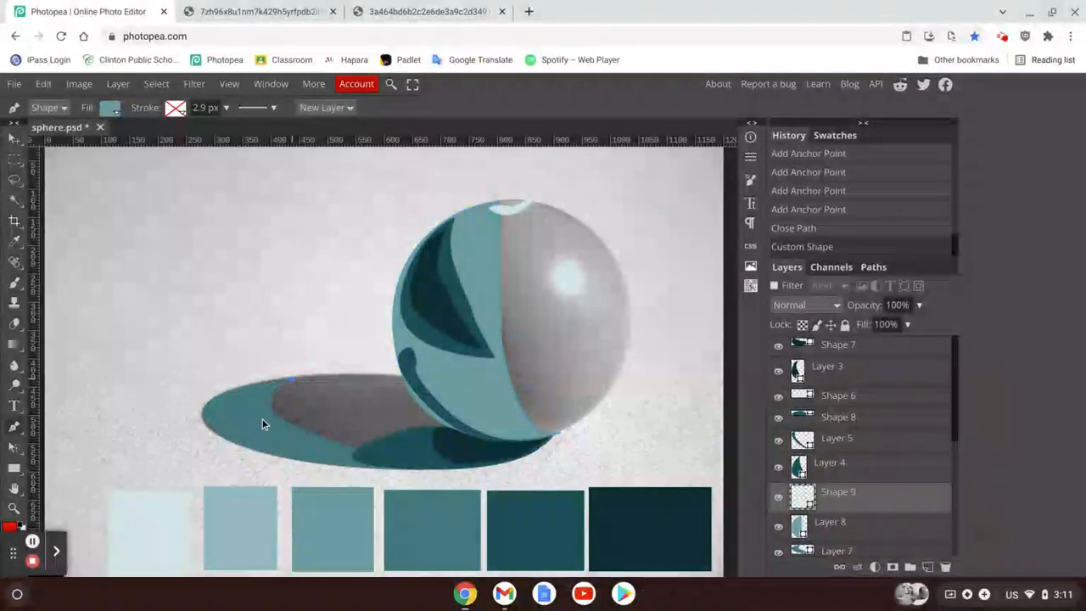
drag(263, 422, 295, 454)
drag(457, 460, 478, 458)
click(492, 433)
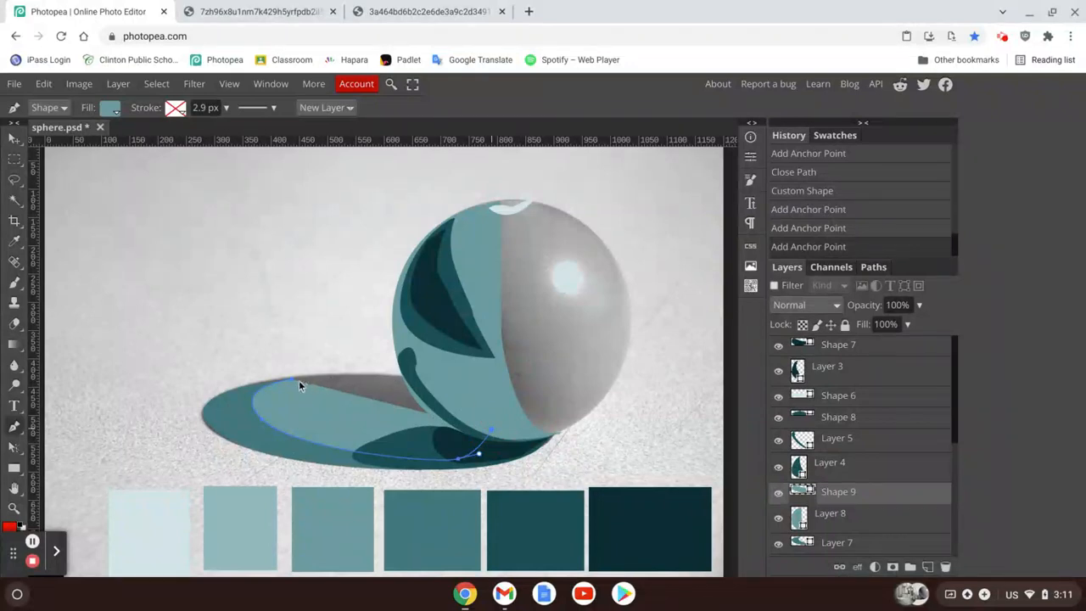
drag(295, 381, 117, 416)
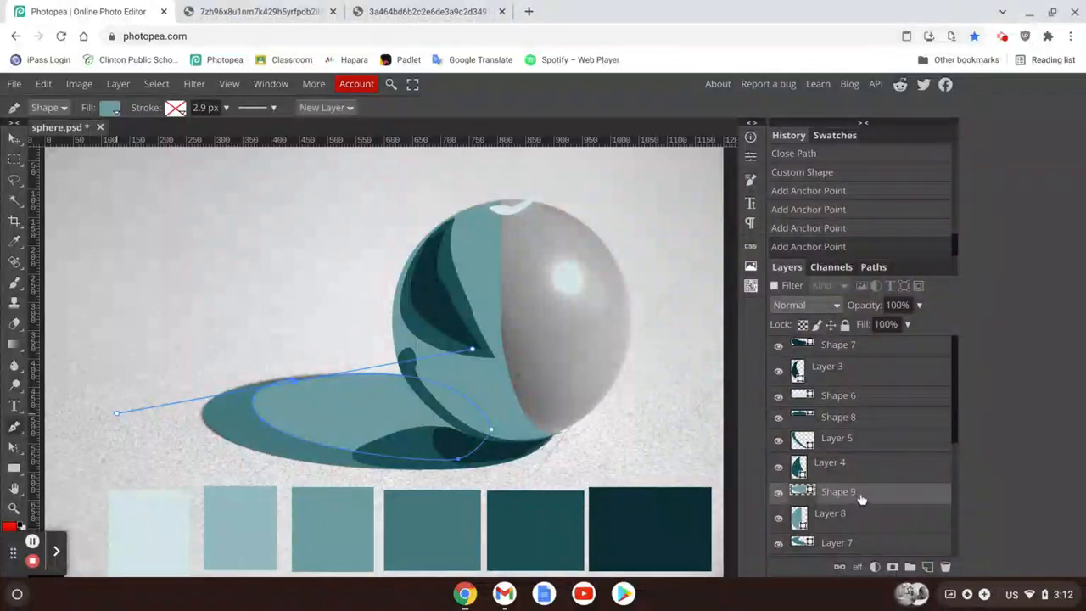
Try moving the new cast shadow shape down the layer stack to just below Layer 6.
drag(861, 498, 870, 507)
scroll(869, 509, down, 2)
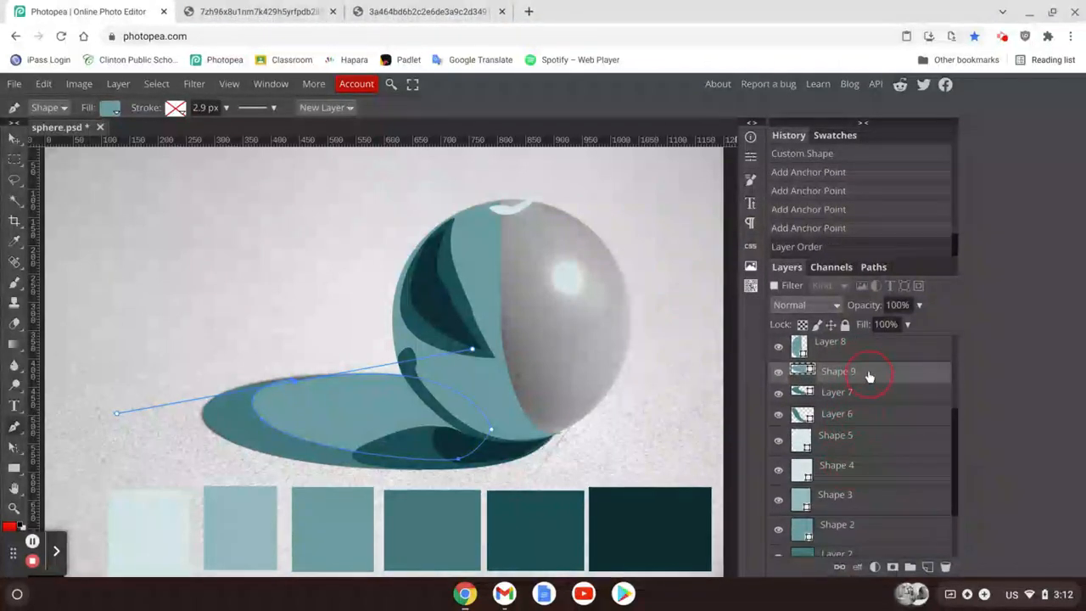
drag(871, 376, 874, 399)
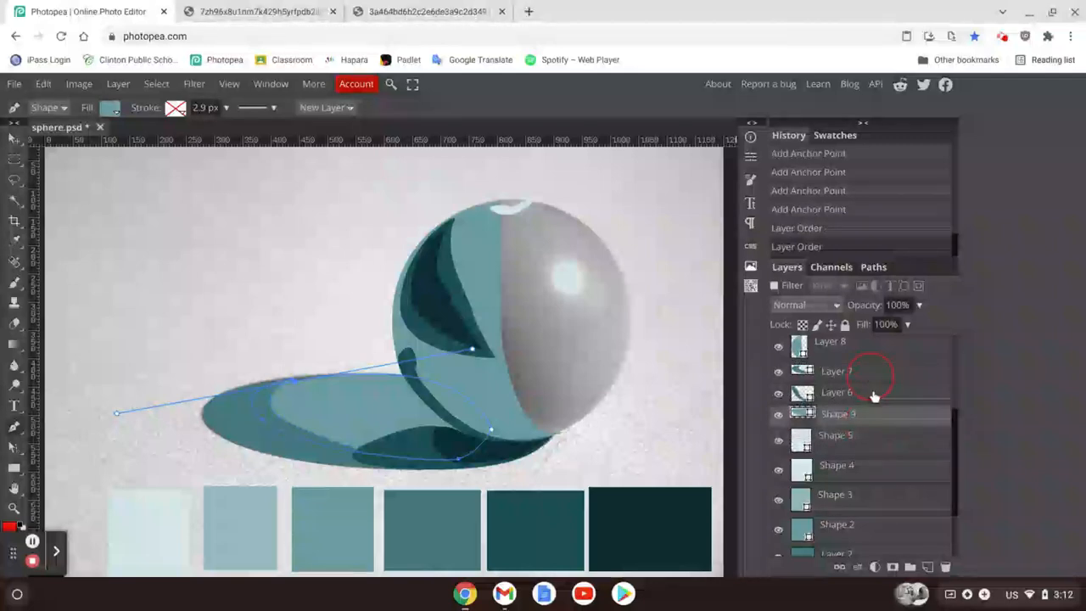
Try tracing the sphere's upper-right edge with two pen points, and undo both points.
click(7, 363)
click(15, 180)
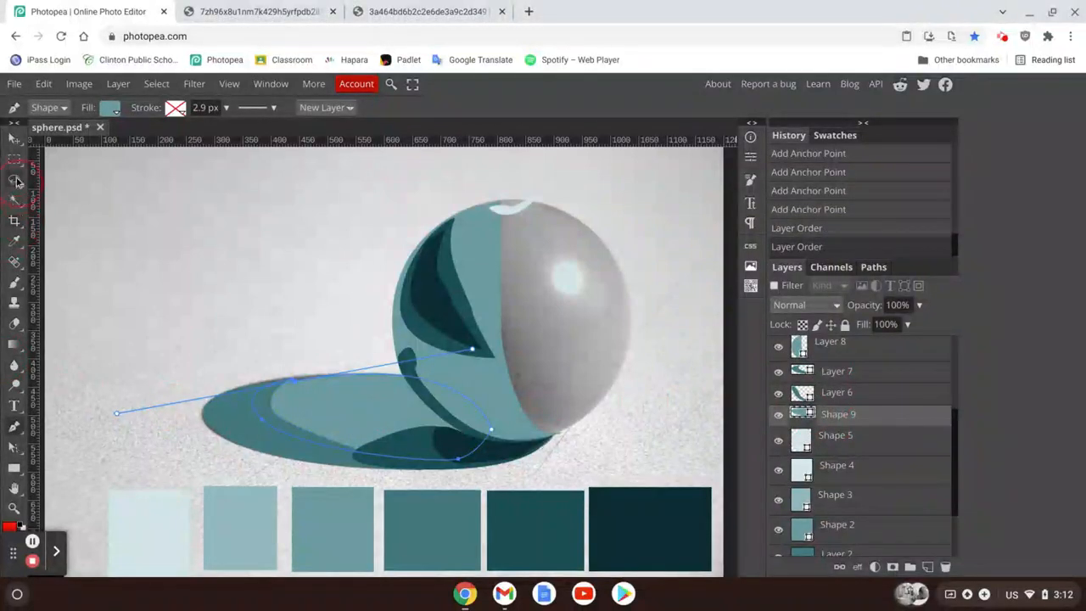
click(13, 140)
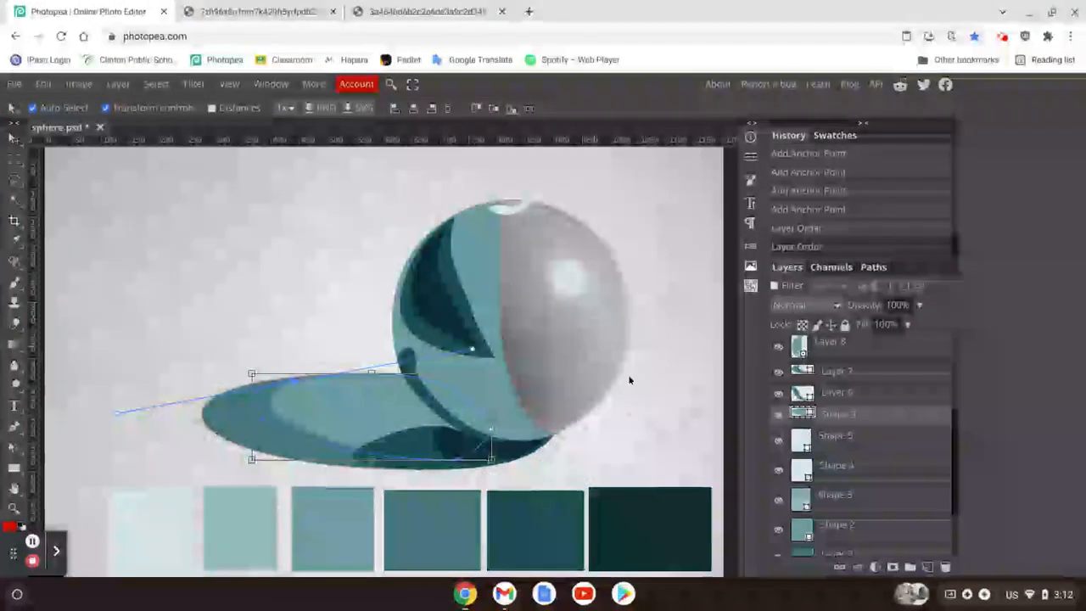
click(14, 426)
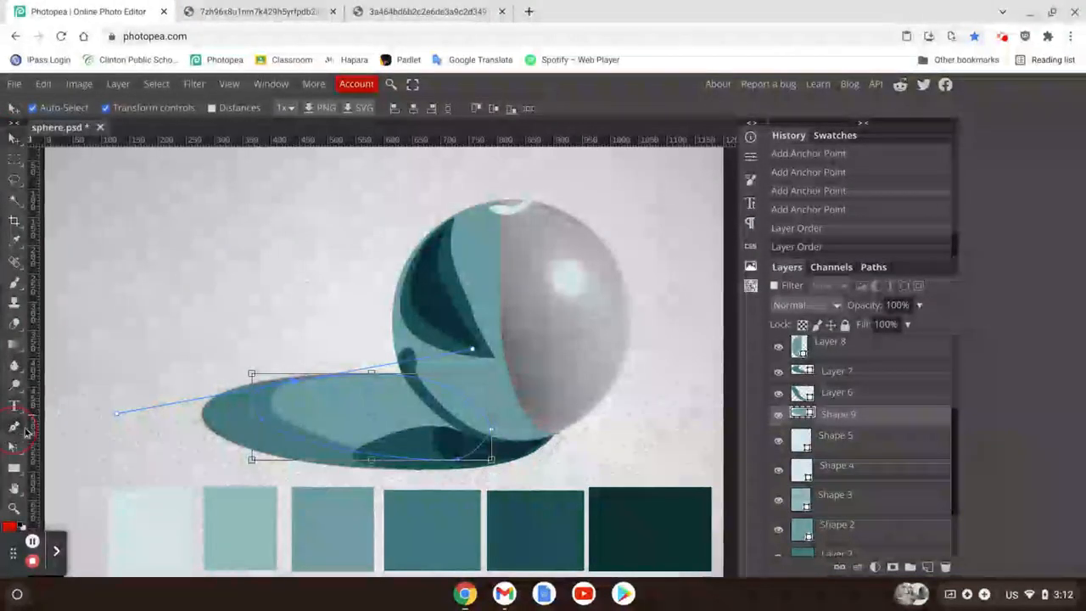
click(547, 205)
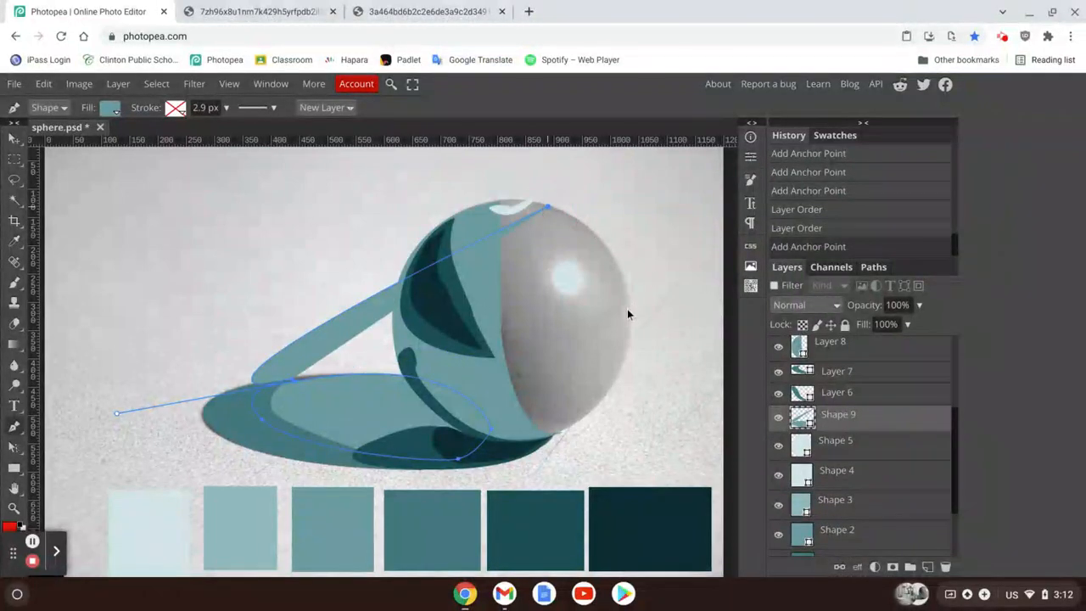
click(629, 307)
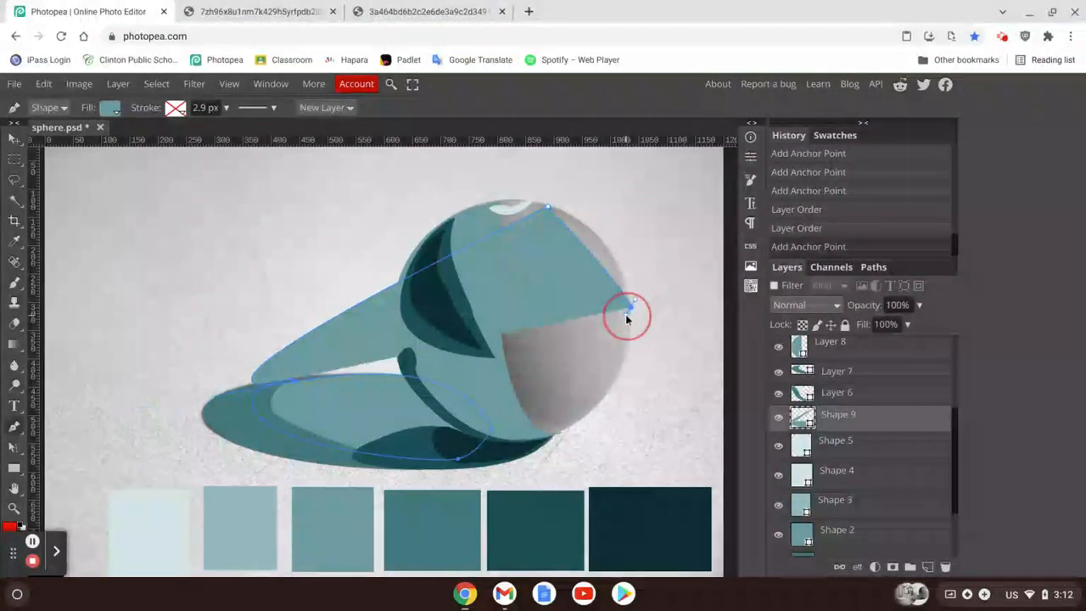
key(ctrl+z)
key(ctrl+z)
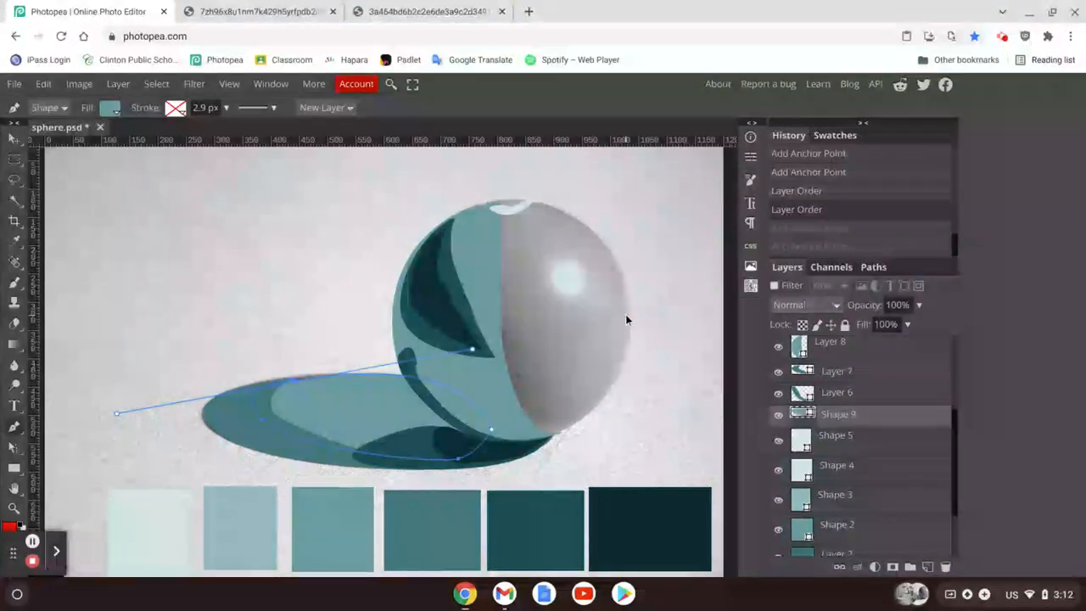
Undo the layer reordering and the closing curve, and close the inner cast shadow shape again with a curve along the shadow's upper edge.
key(ctrl+z)
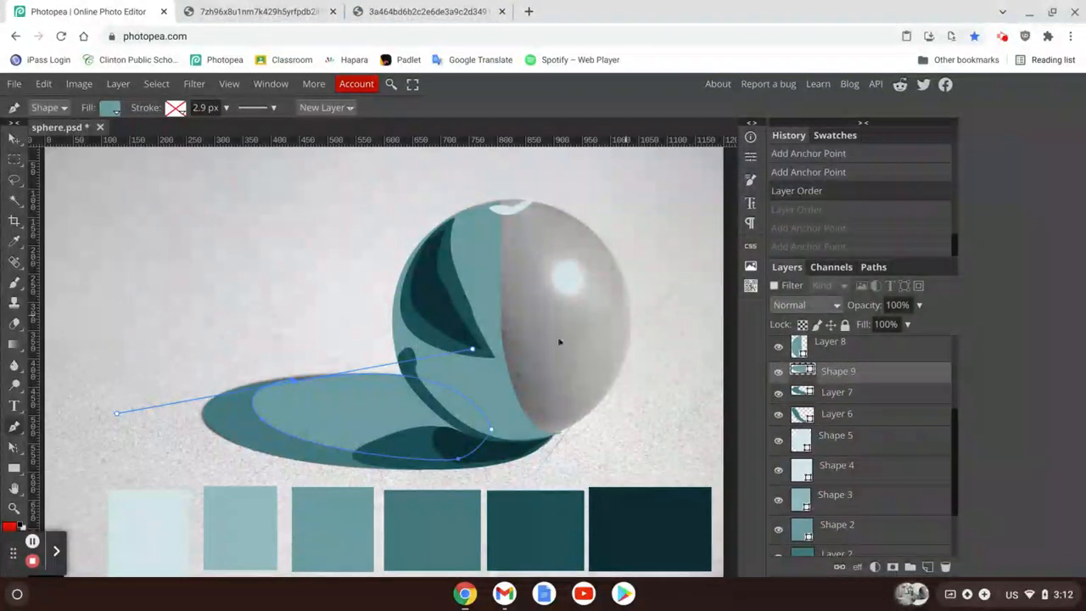
scroll(322, 386, up, 6)
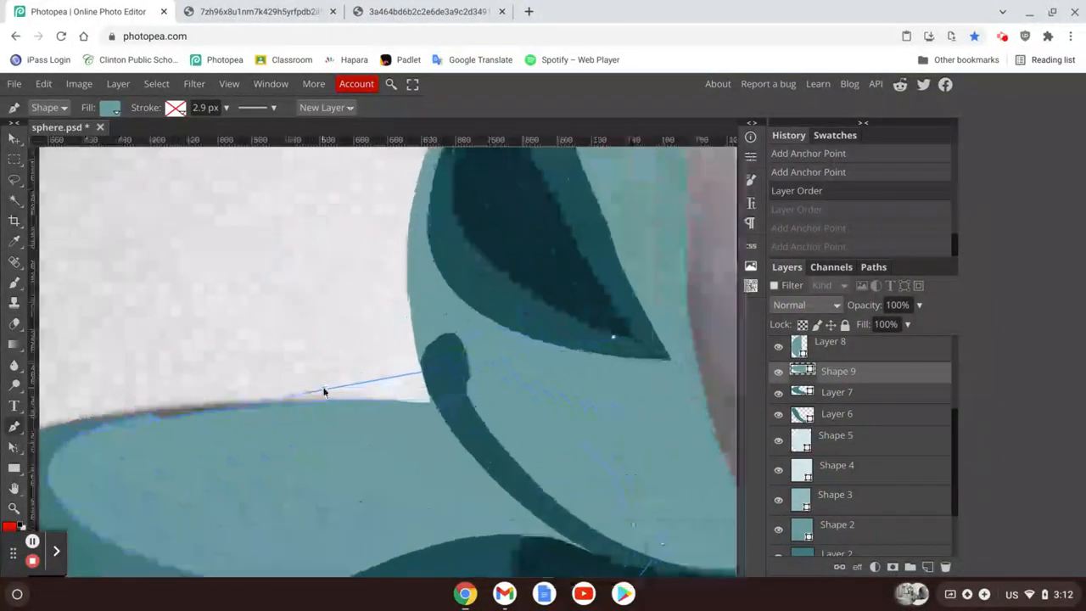
scroll(242, 429, left, 2)
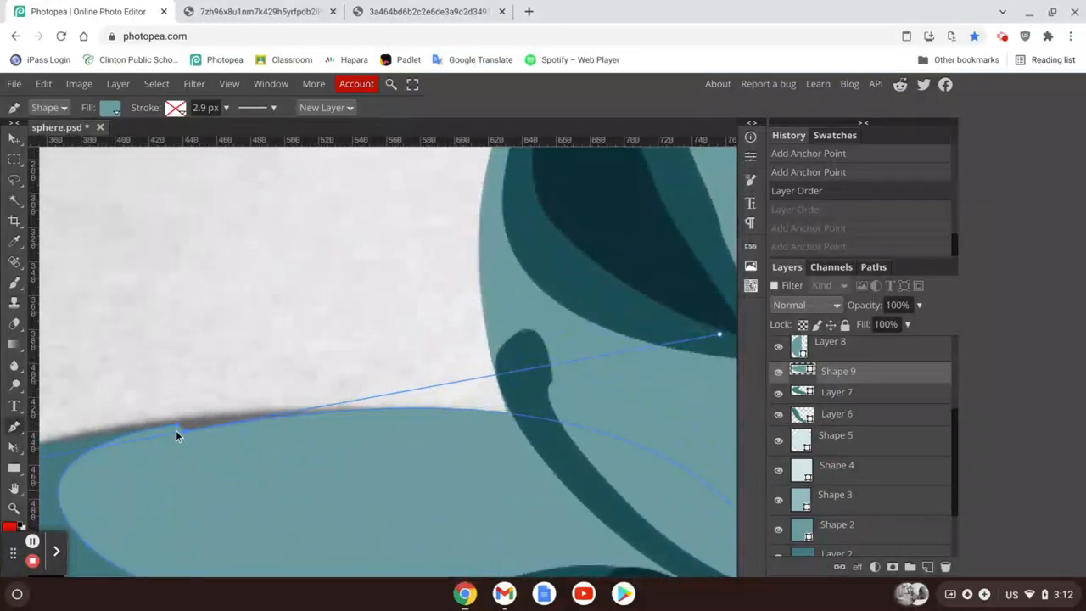
key(ctrl+z)
key(ctrl+z)
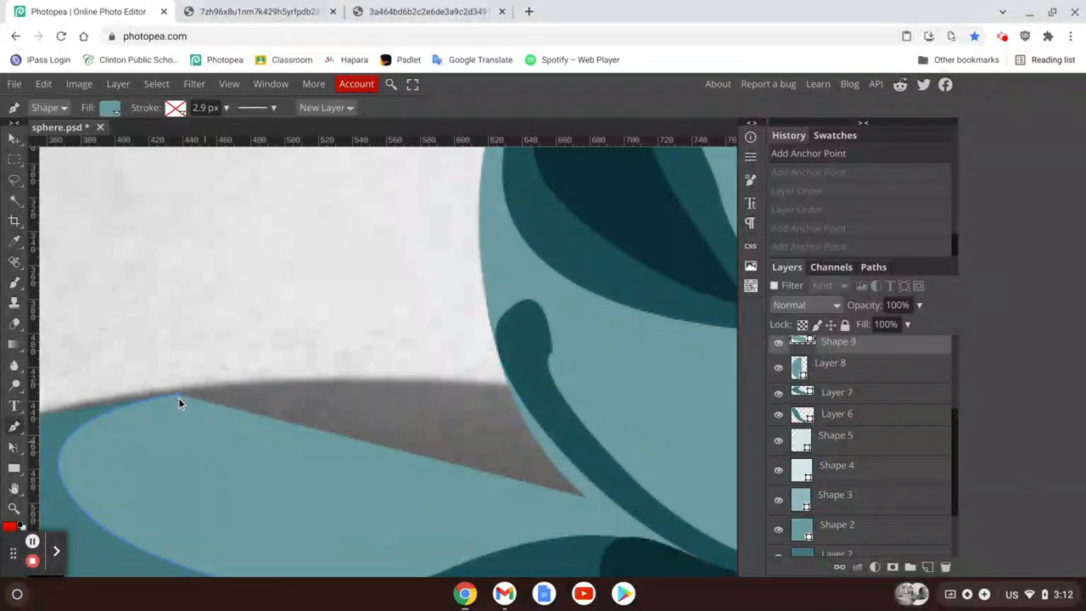
drag(178, 396, 41, 454)
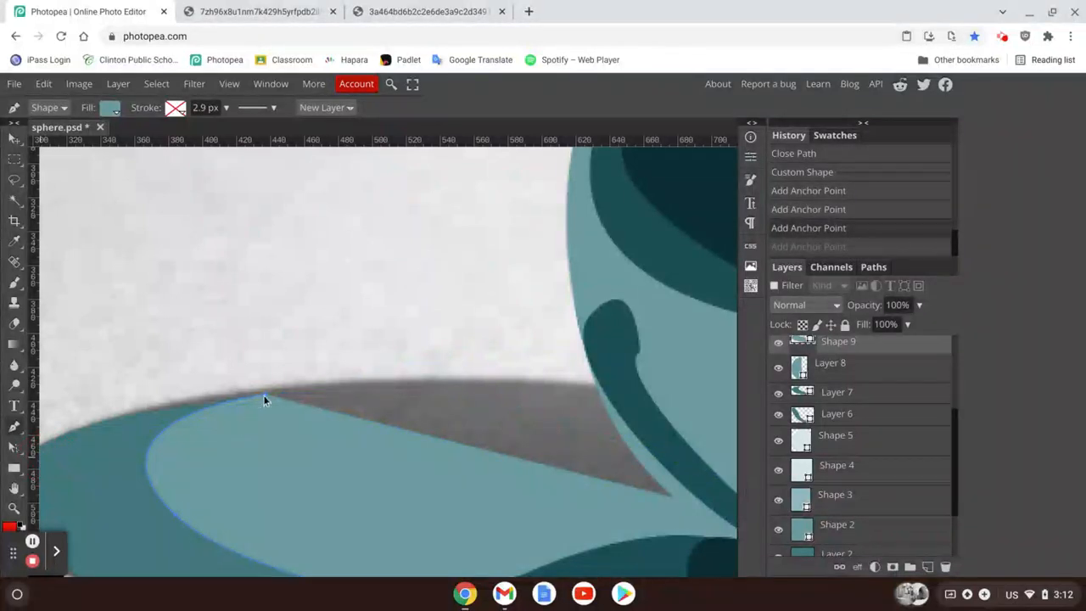
drag(265, 393, 54, 445)
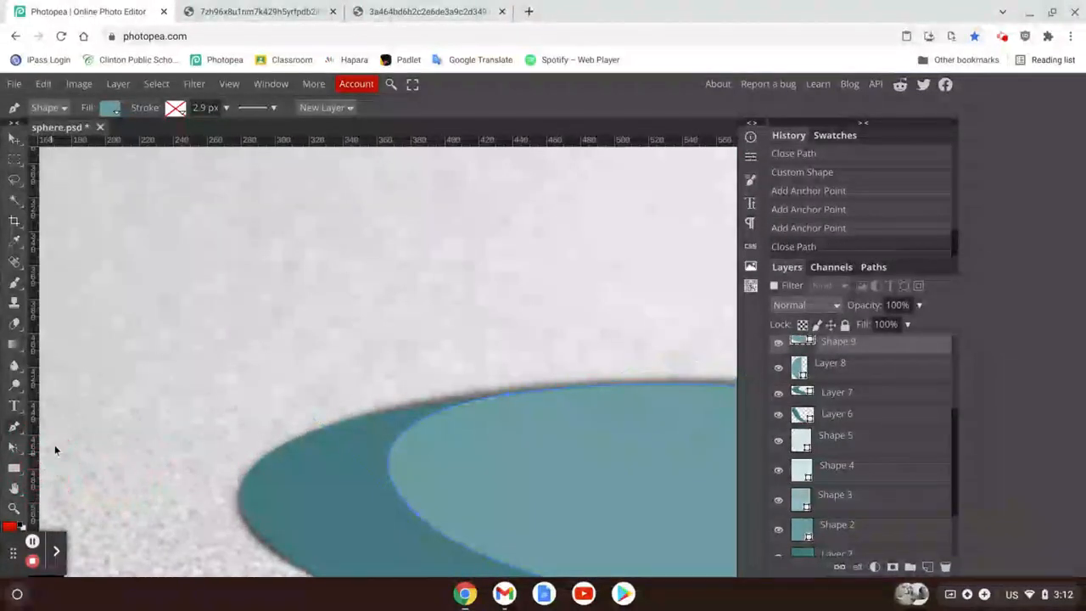
Start a pen shape on the sphere's upper-right edge and try a curve from there to beside the top highlight.
key(ctrl+minus)
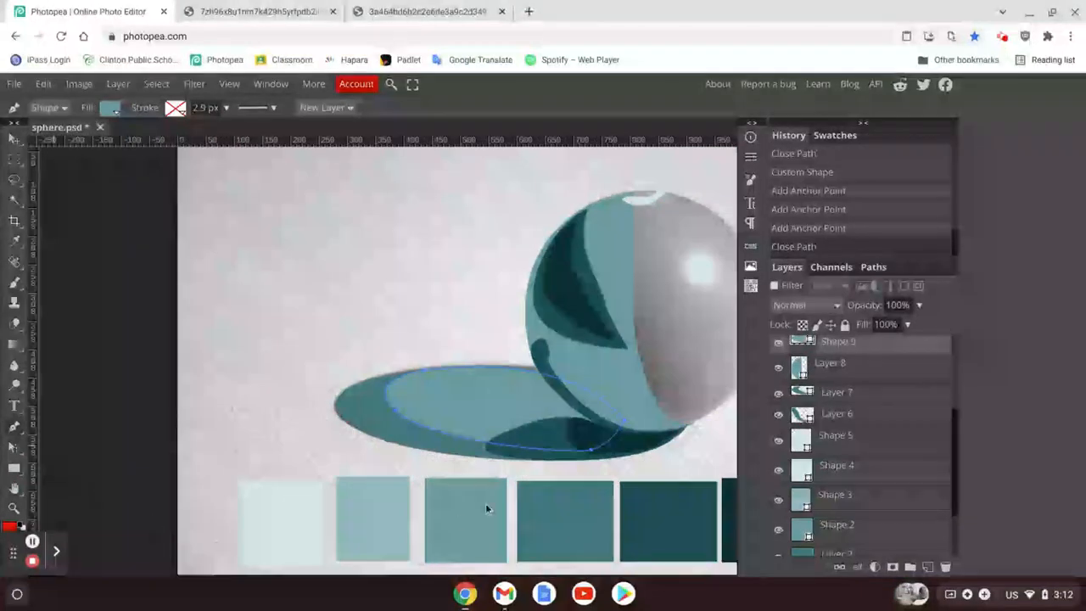
scroll(498, 398, left, 5)
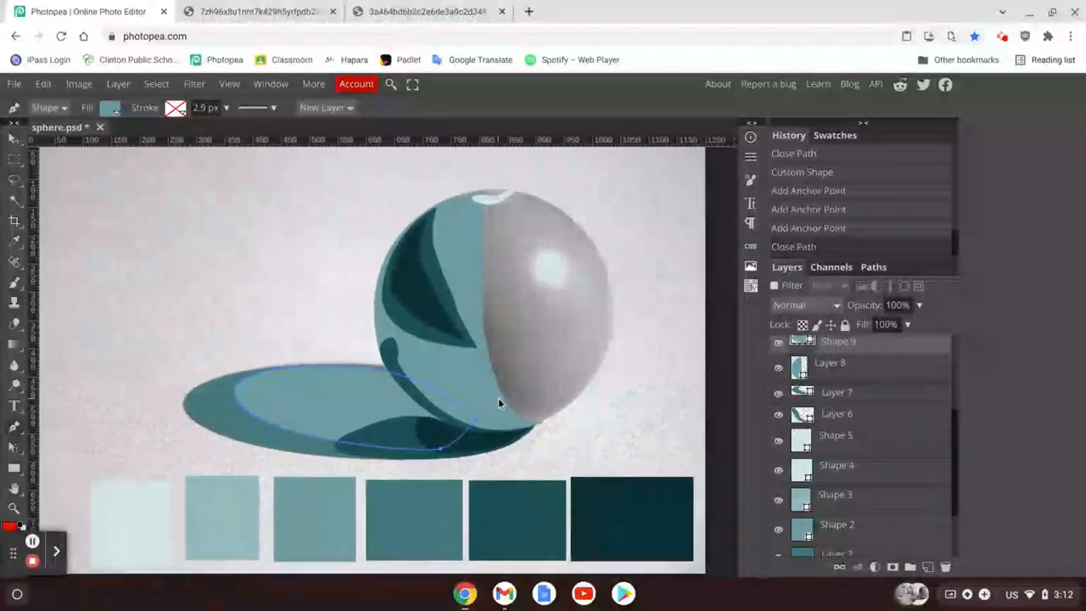
click(604, 265)
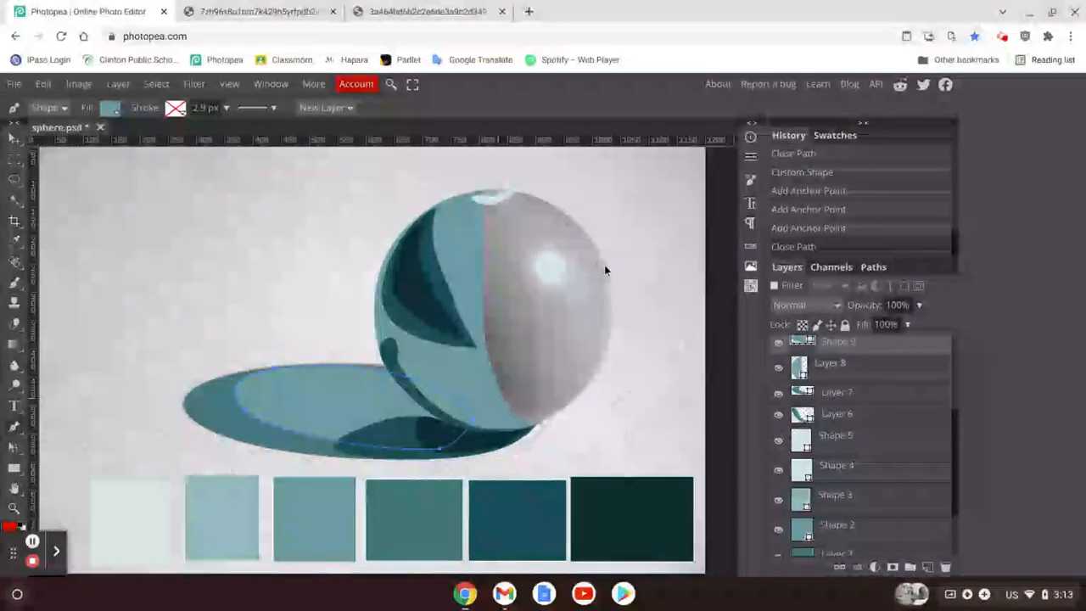
drag(522, 192, 458, 182)
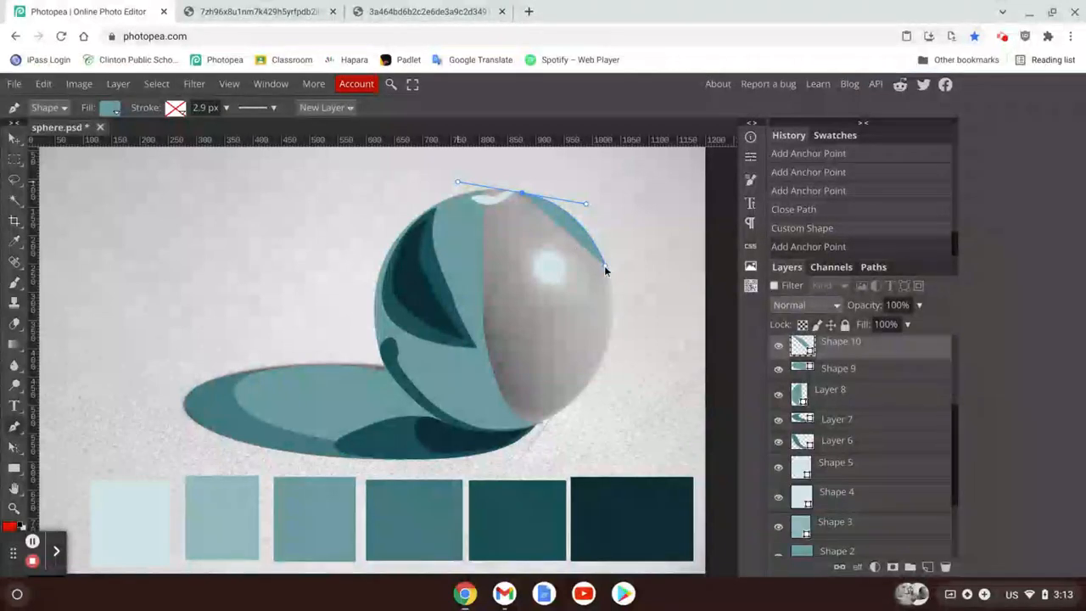
drag(604, 265, 522, 203)
key(ctrl+z)
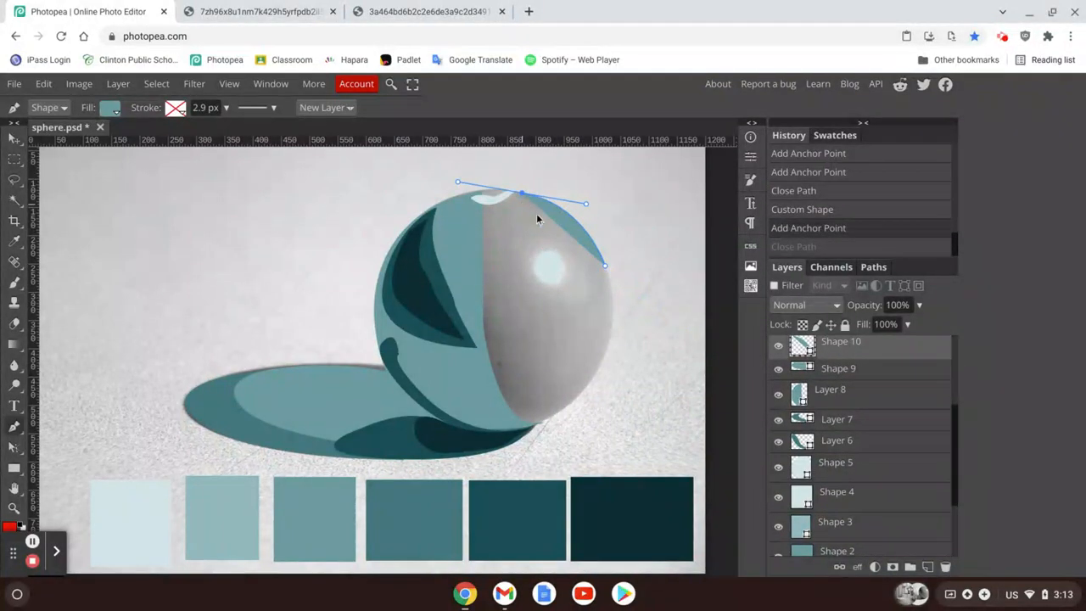
key(ctrl+z)
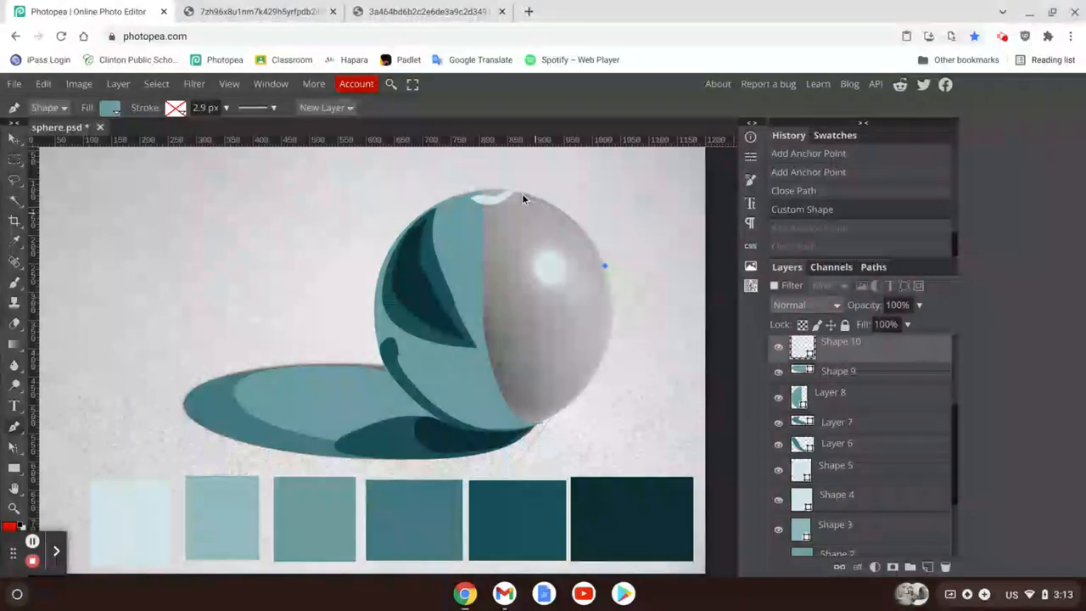
Trace a thin closed crescent along the sphere's upper-right edge, curving to the top highlight and back along its inner side.
drag(522, 193, 462, 192)
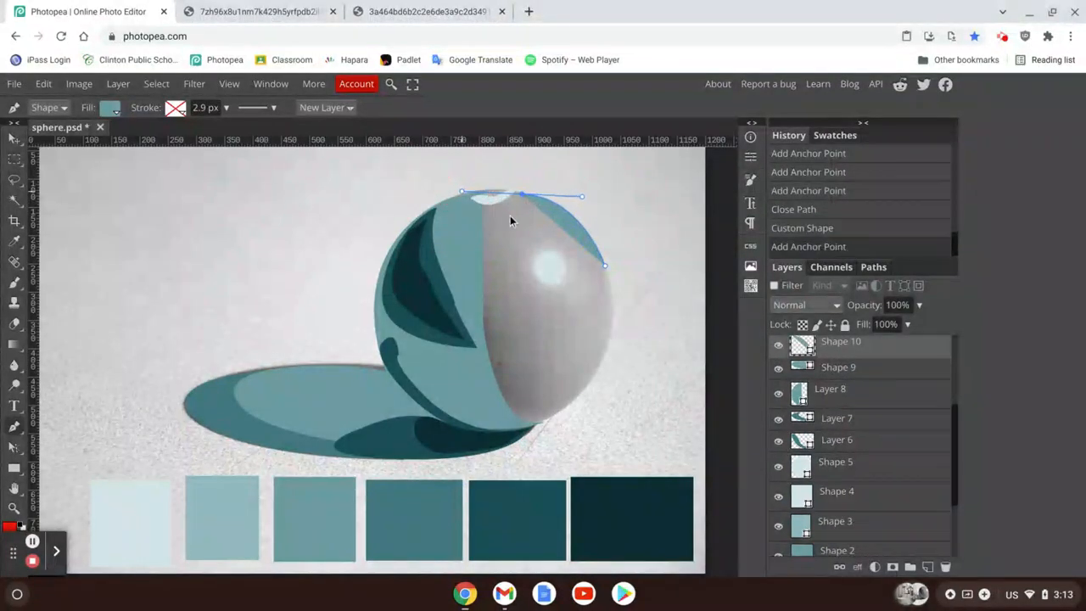
click(562, 226)
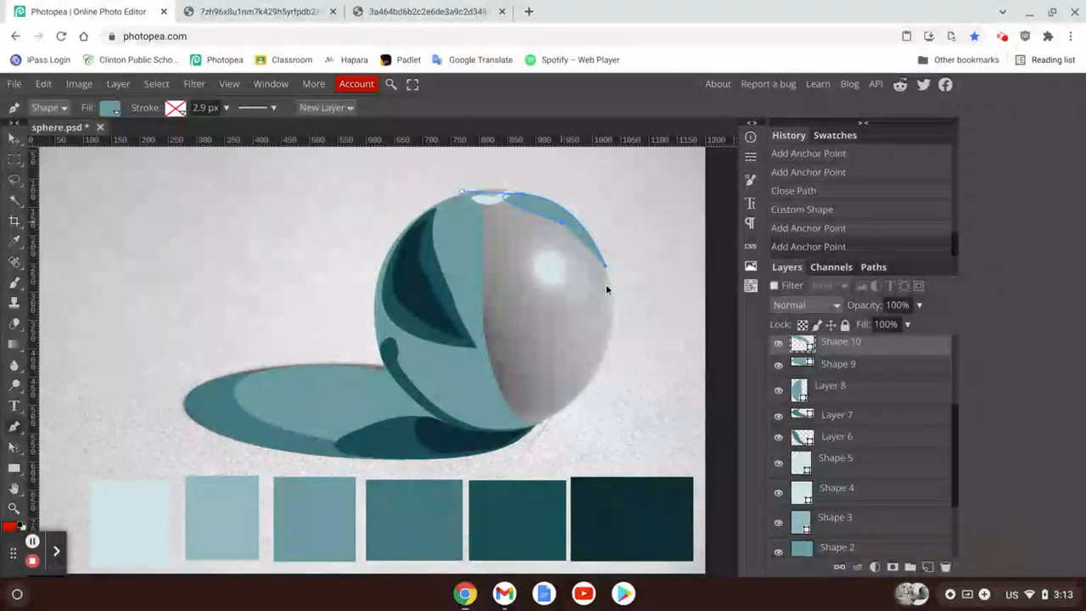
drag(606, 279, 604, 306)
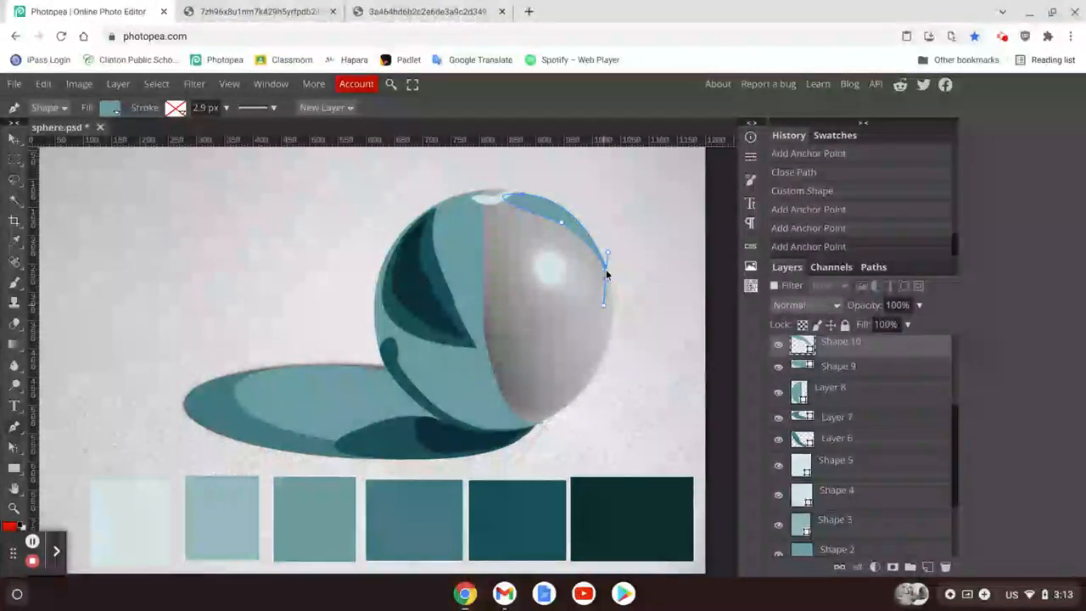
click(606, 270)
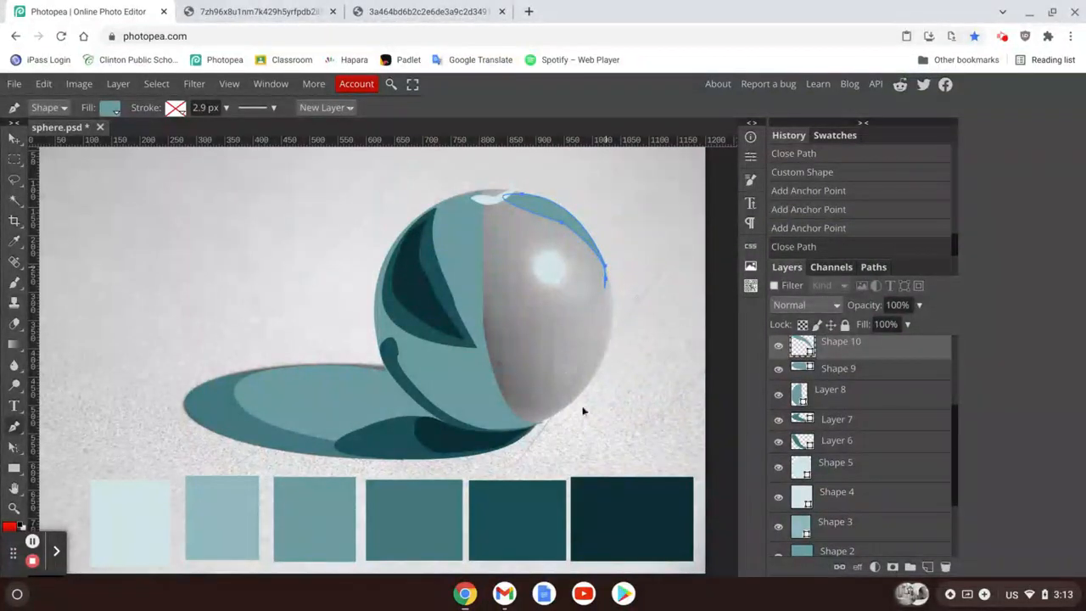
Add a new layer and set the pen shape fill to the second-lightest teal sampled from the value scale.
click(928, 566)
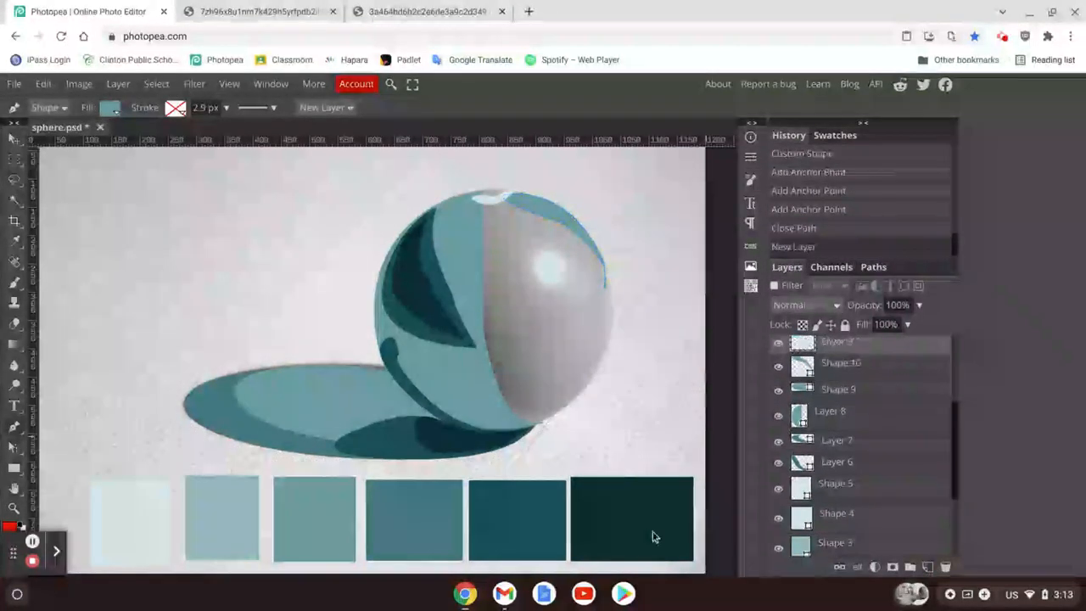
click(109, 108)
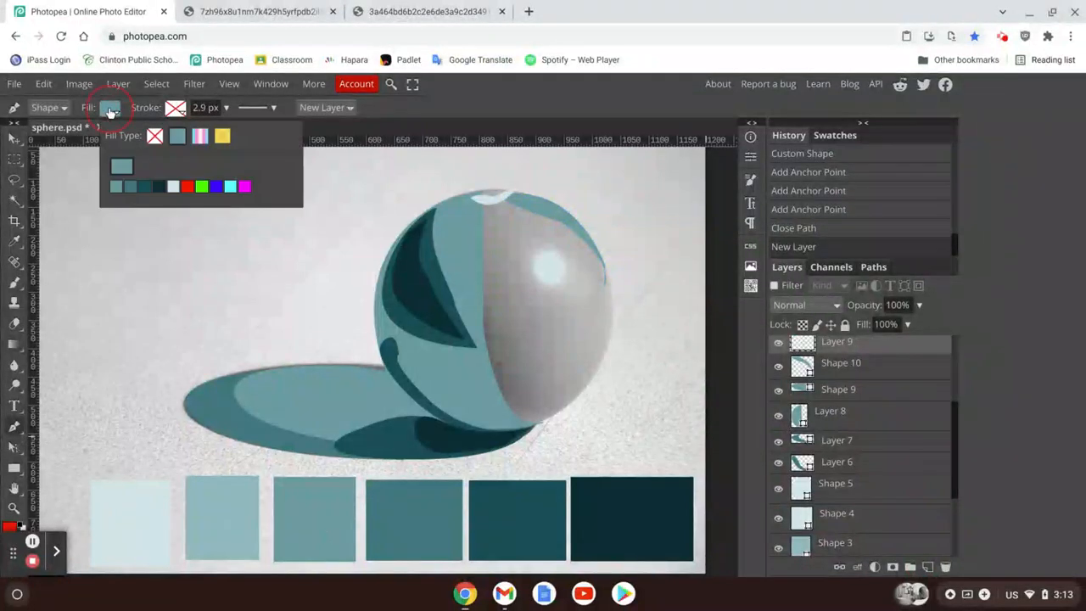
click(121, 168)
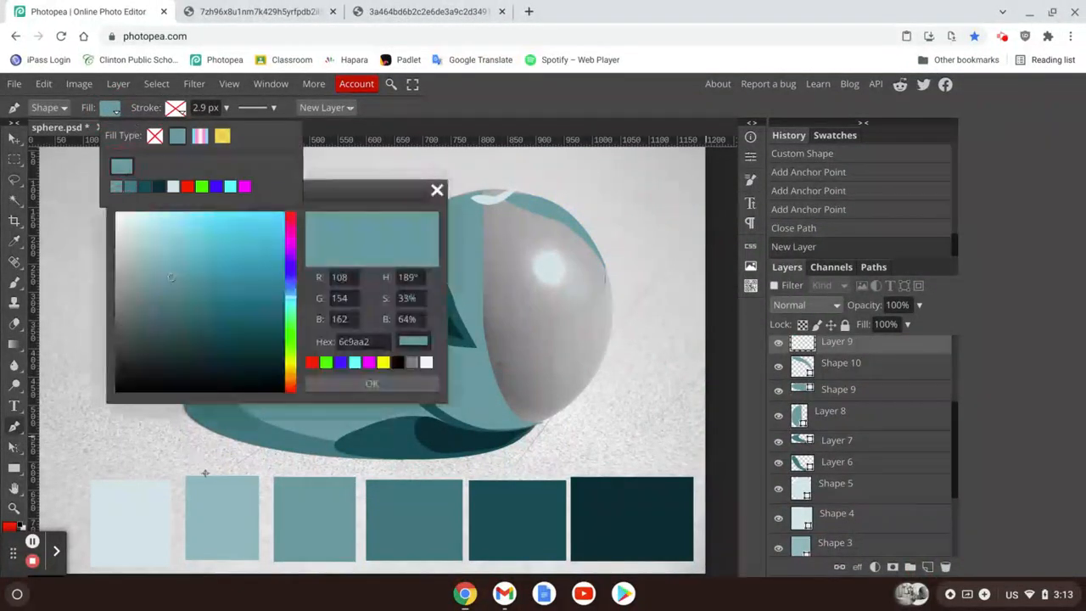
click(373, 384)
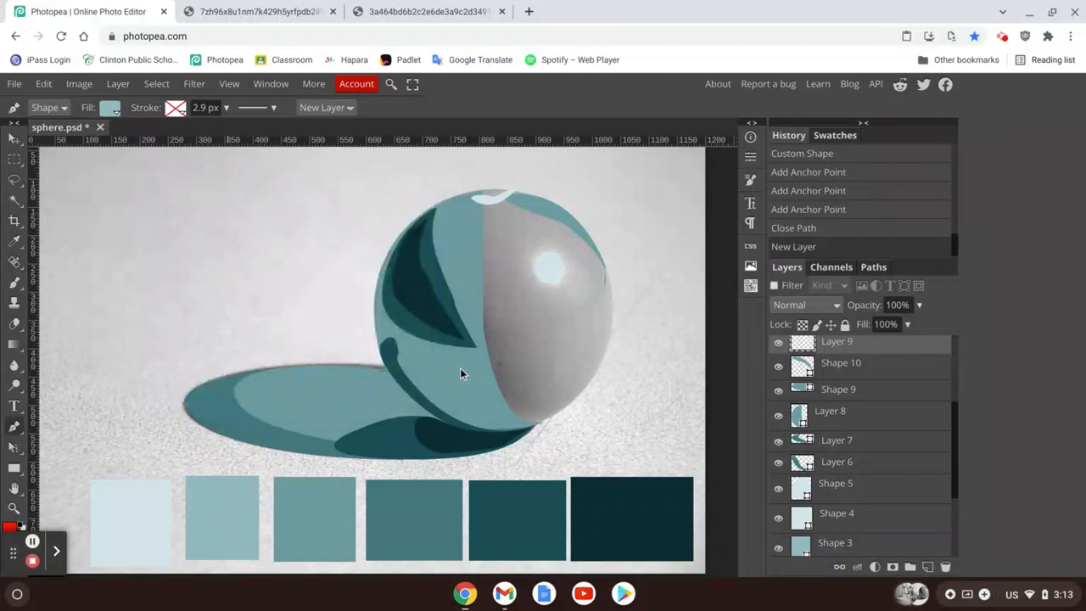
Trace a closed shape over the sphere's lit side, from its base around the outer edge to the top and back beneath the dark shadows.
click(522, 433)
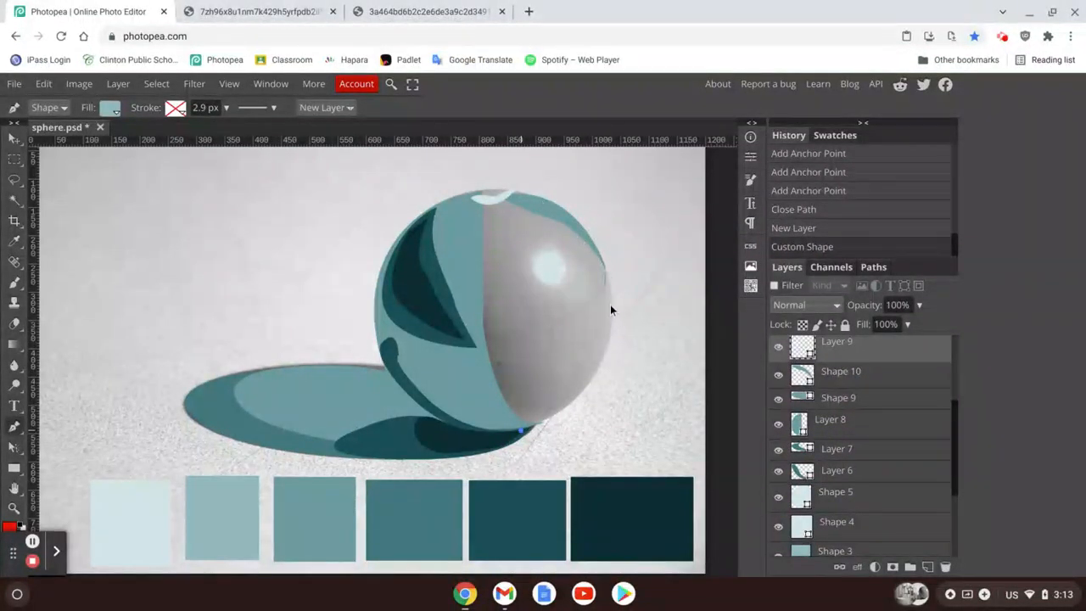
drag(613, 307, 609, 209)
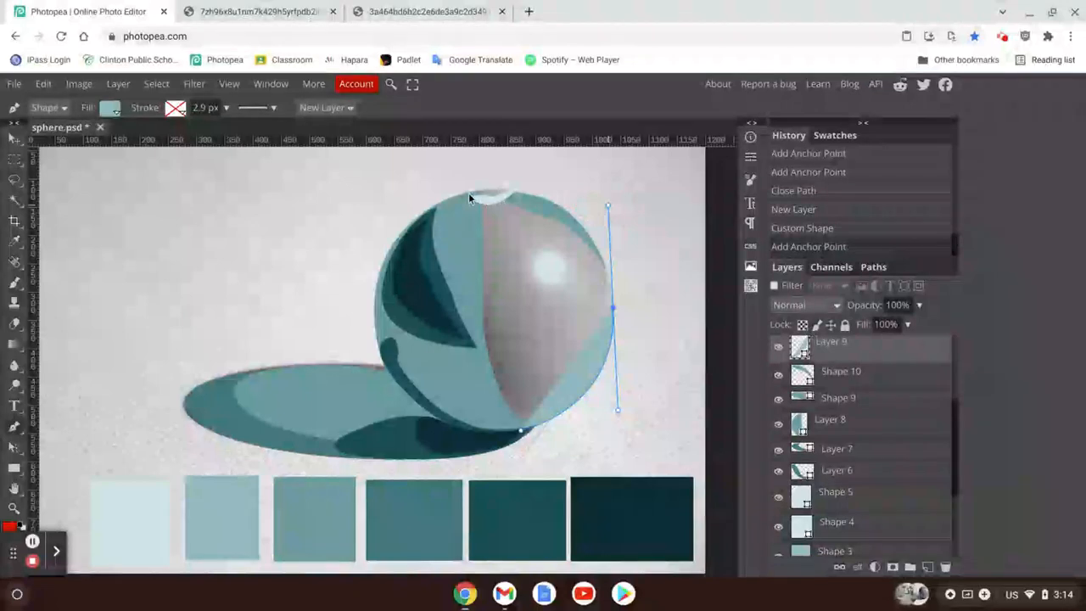
click(468, 195)
drag(468, 199, 415, 208)
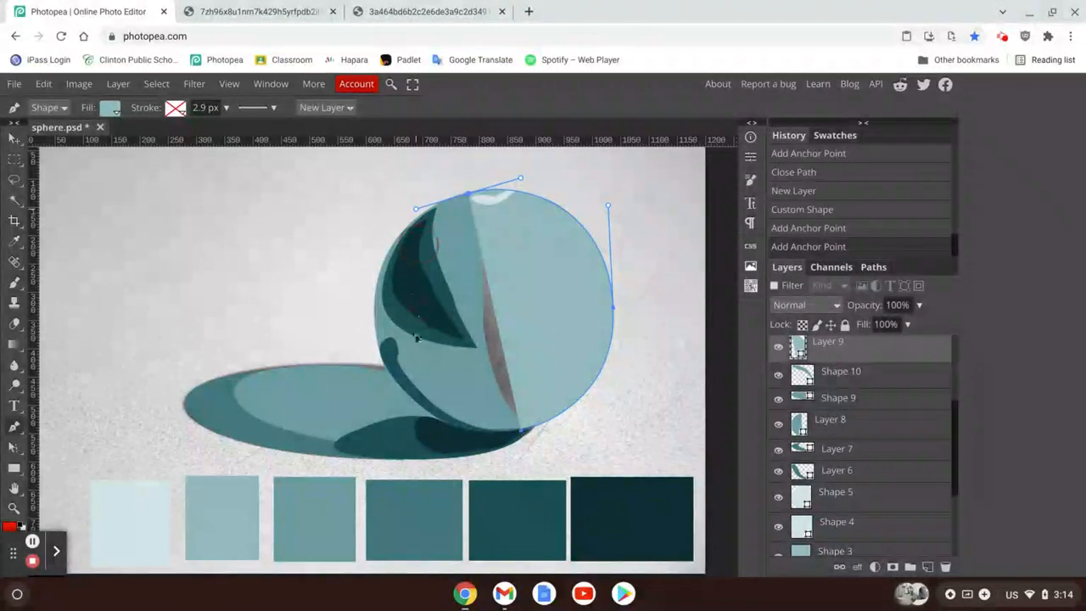
click(444, 376)
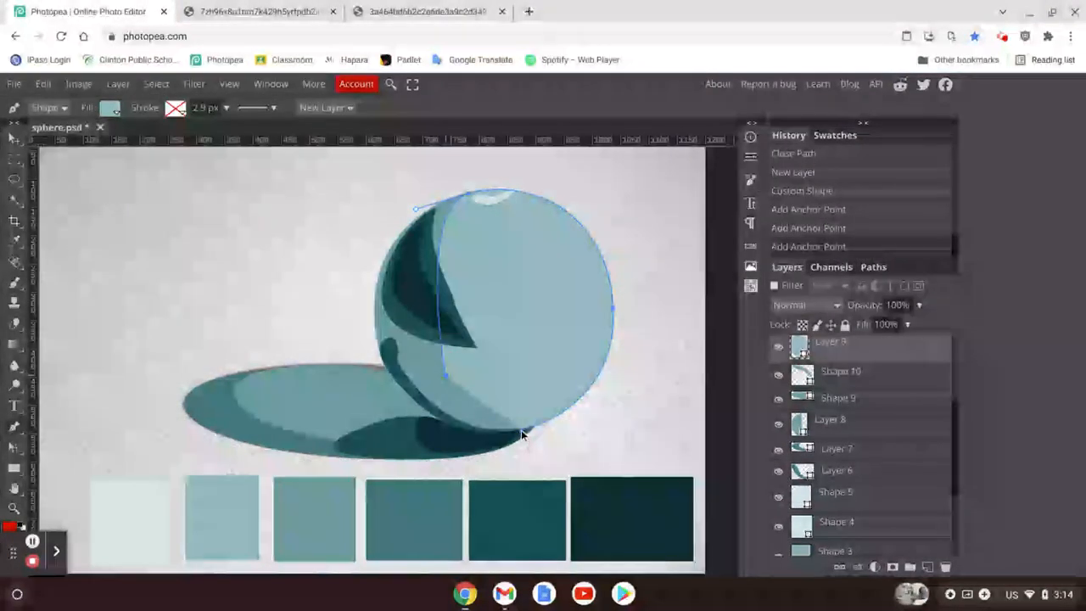
click(521, 433)
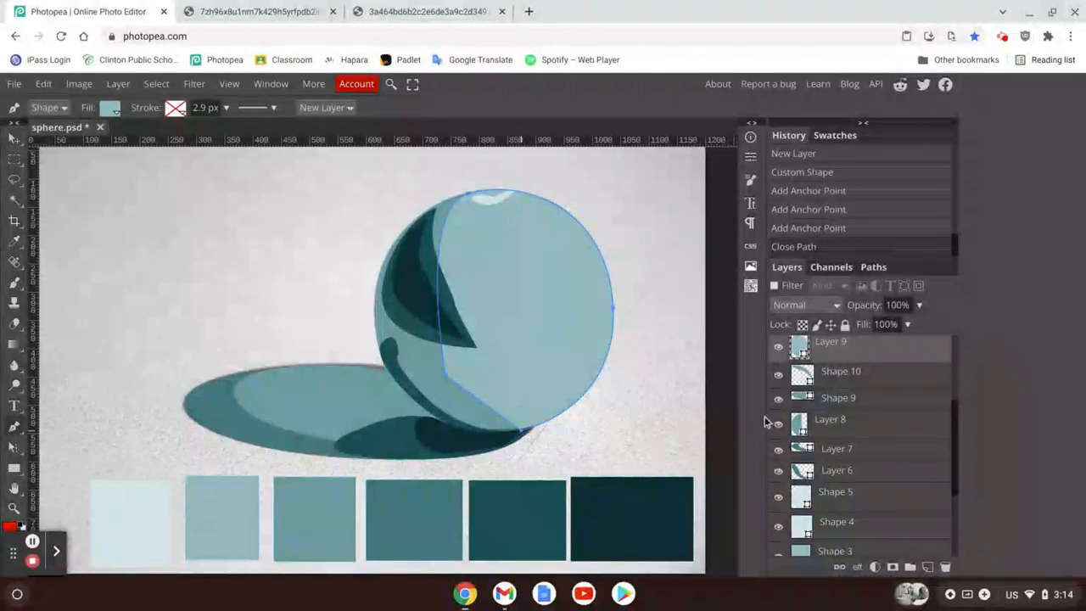
Move the light teal sphere shape, Layer 9, down the layer stack to sit between Shape 5 and Shape 4.
drag(865, 346, 883, 498)
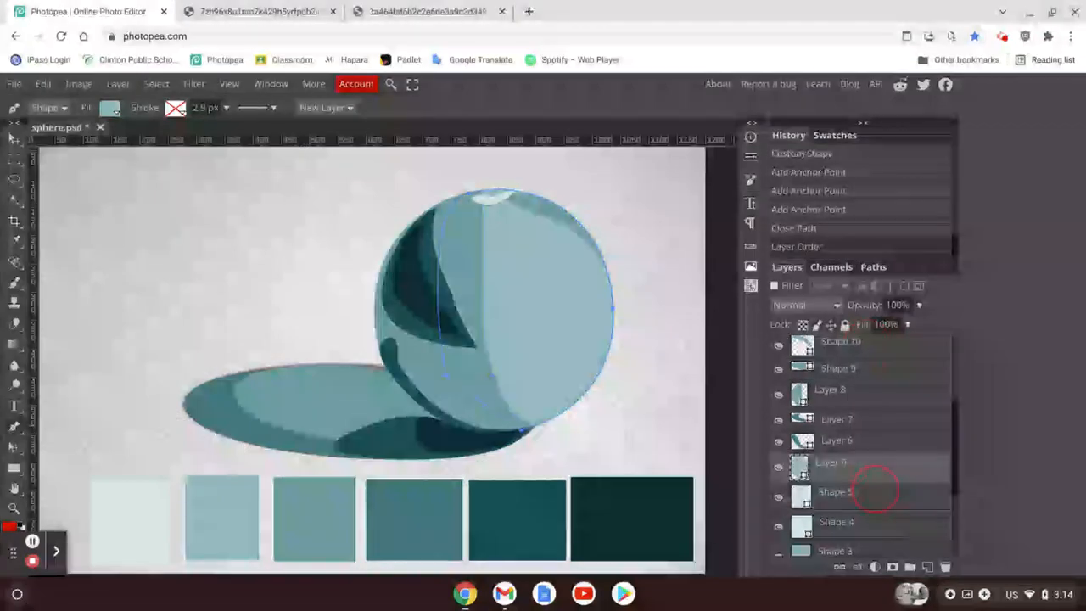
scroll(849, 416, down, 4)
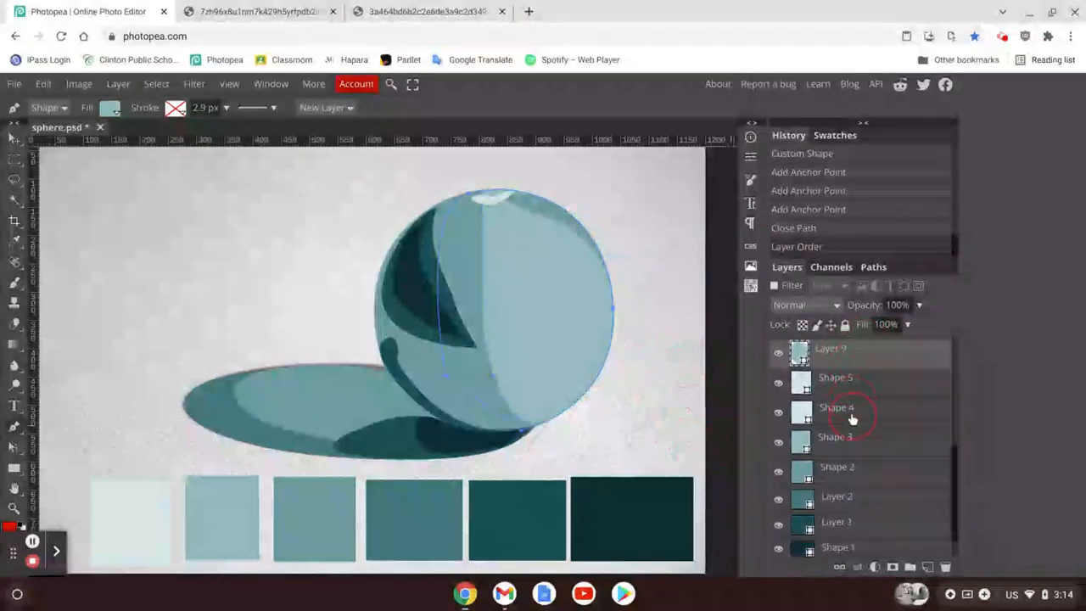
scroll(838, 385, up, 2)
drag(830, 393, 839, 436)
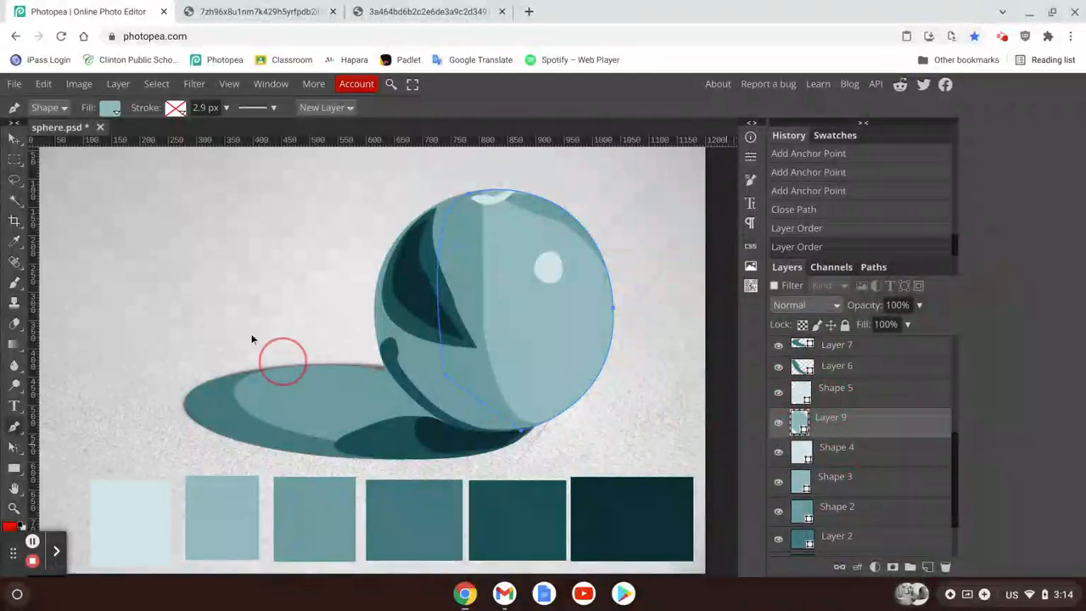
Deselect the shape path by selecting the Background layer, and add a new empty layer directly above it.
click(13, 137)
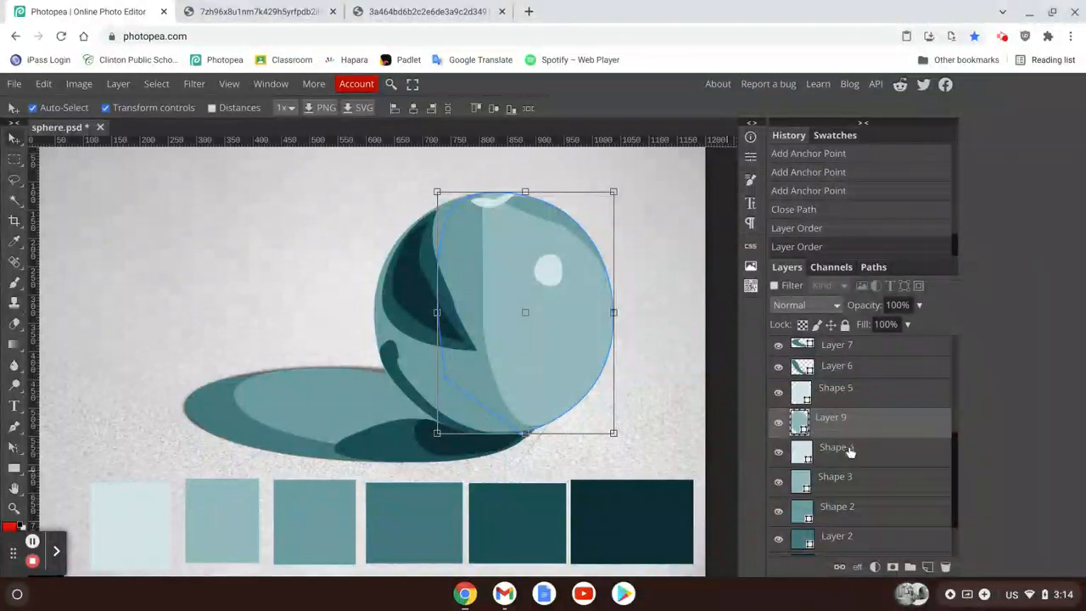
scroll(849, 451, down, 2)
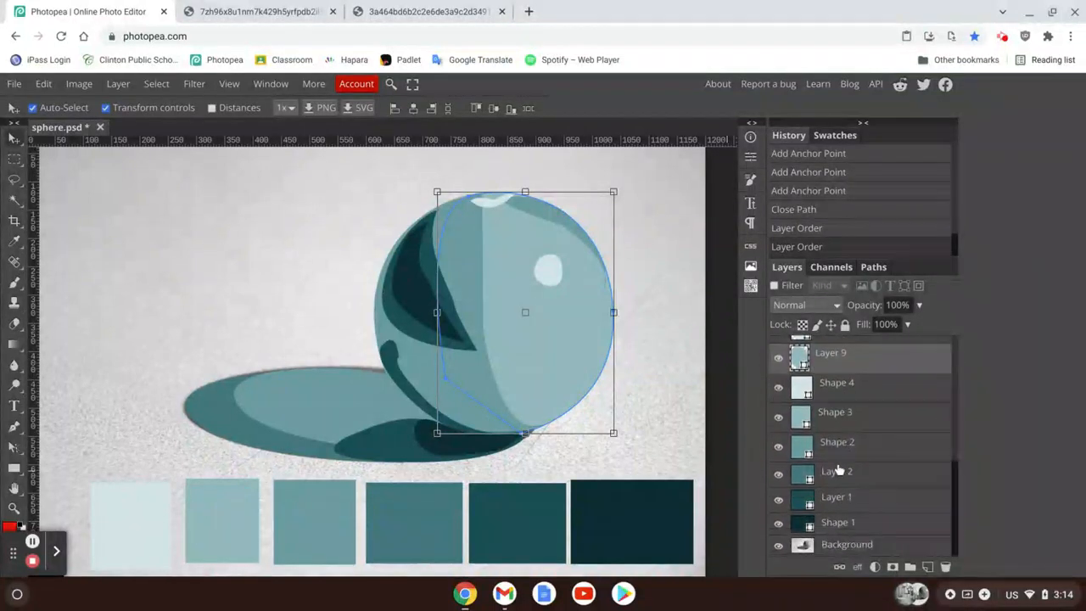
click(875, 546)
click(927, 567)
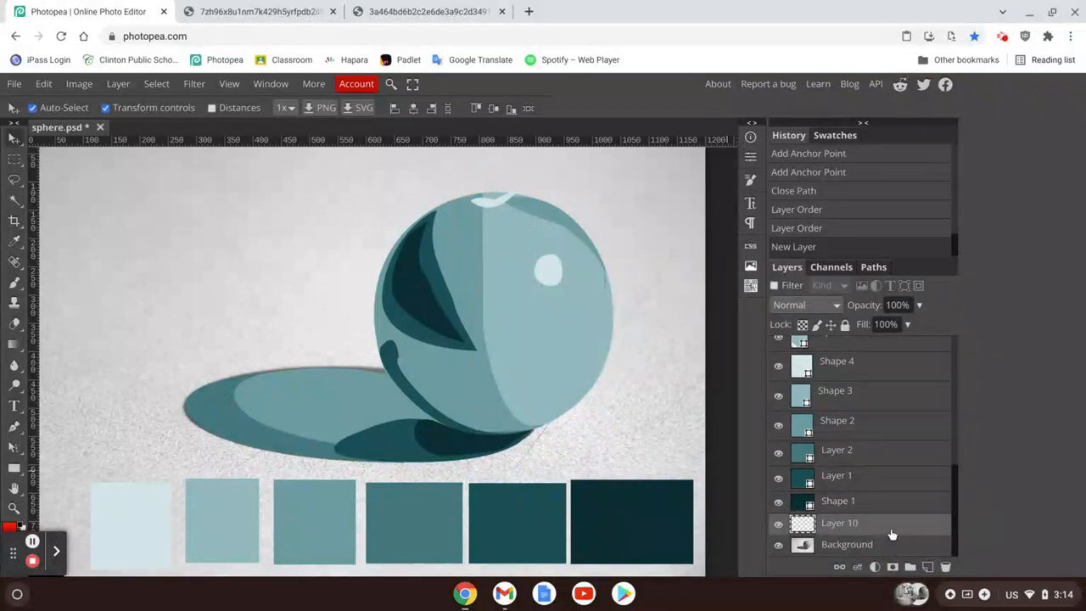
Fill the new layer behind the sphere with the lightest teal sampled from the value scale, using the Paint Bucket tool.
right_click(12, 350)
click(63, 344)
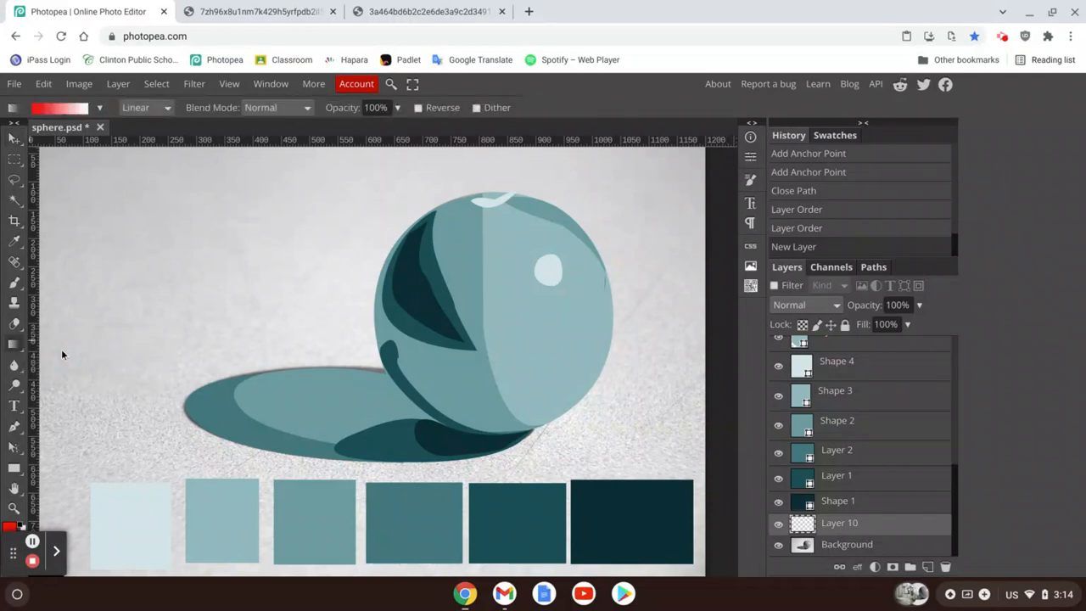
right_click(15, 352)
click(76, 366)
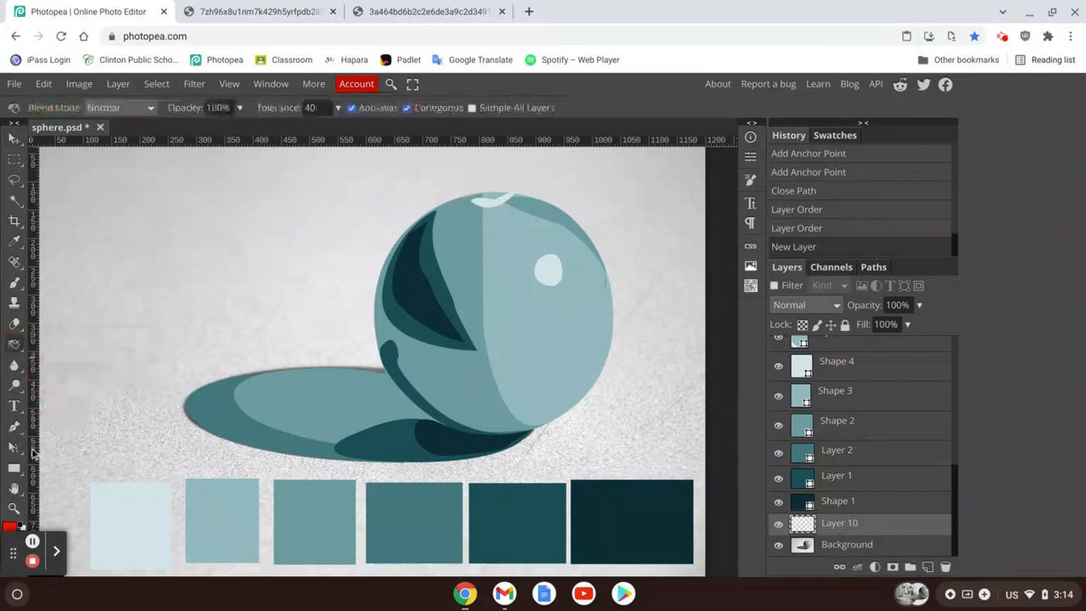
click(10, 525)
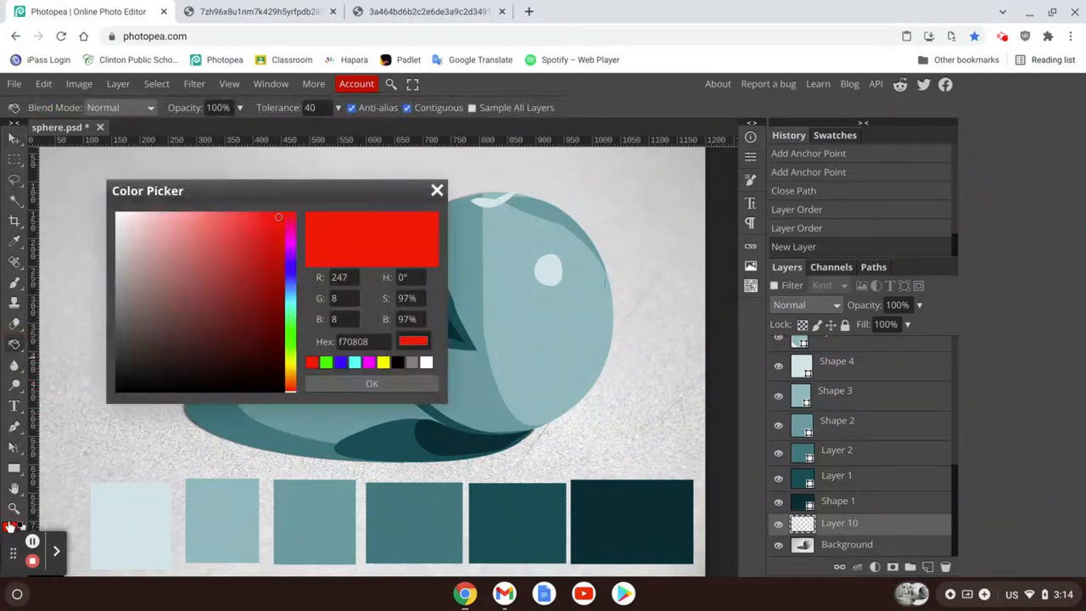
click(105, 507)
click(316, 388)
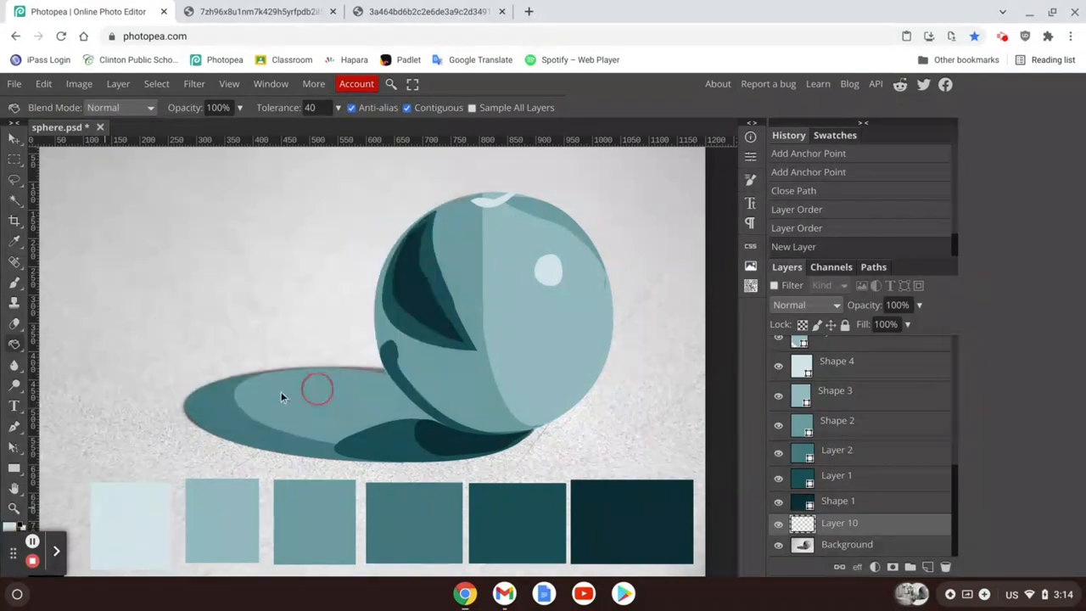
click(132, 386)
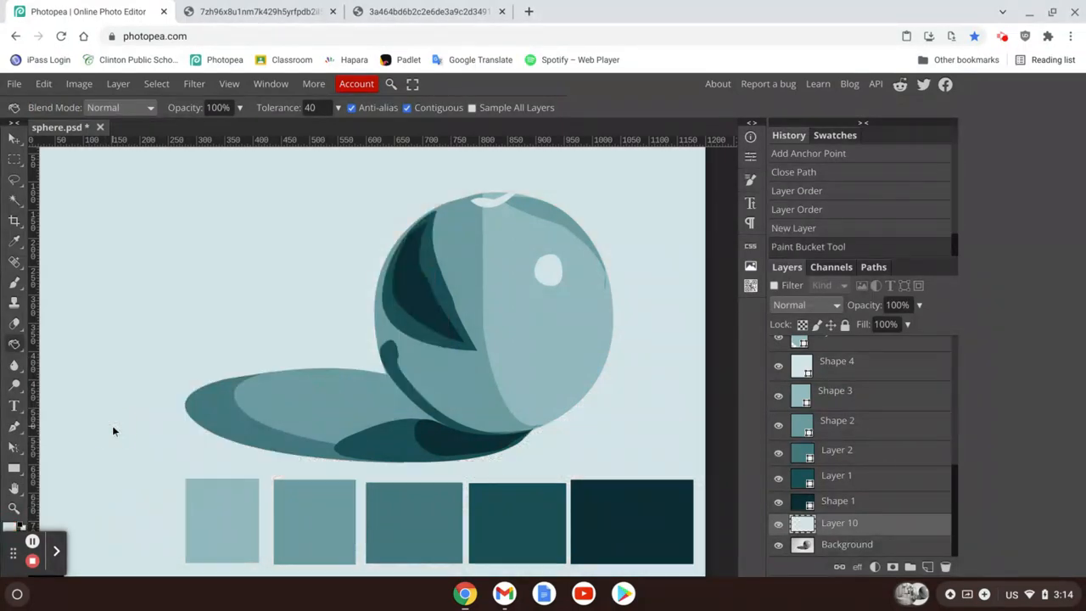